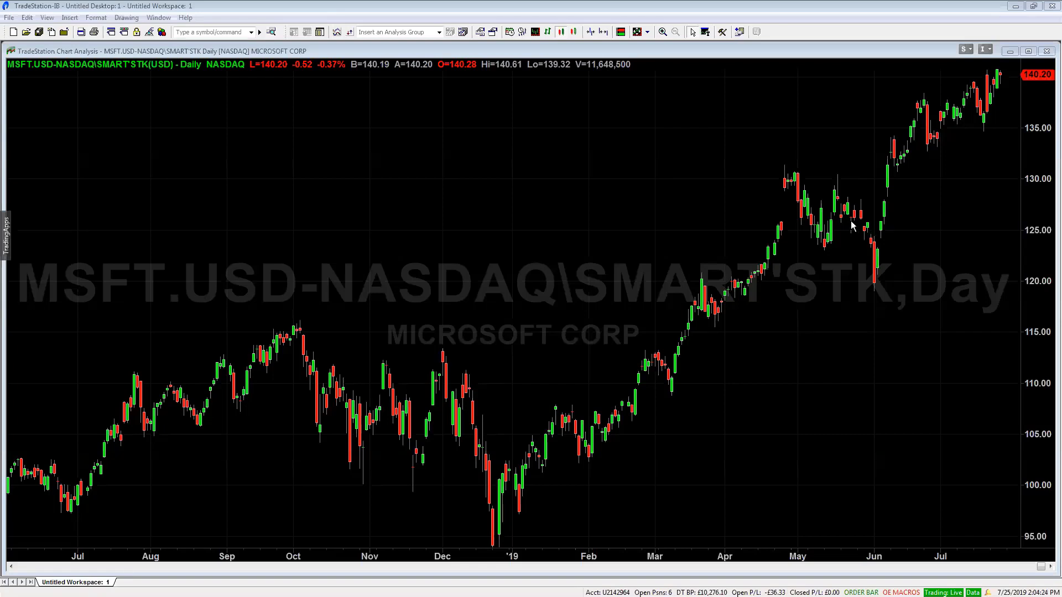
- Add the Drawing toolbar from View > Toolbars and drag the TradingApps tab to the window top
left_click(126, 19)
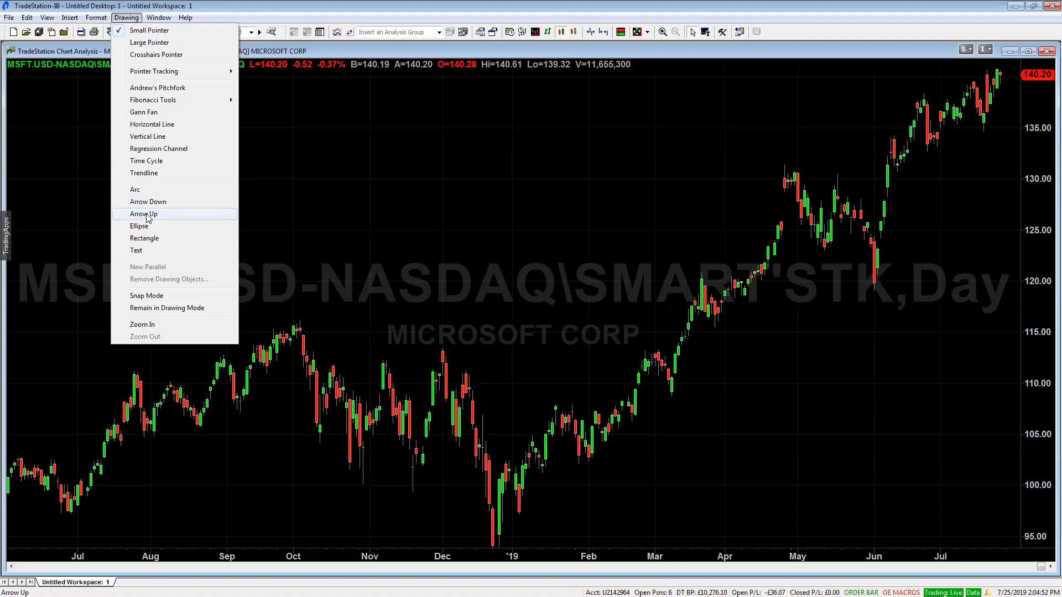
left_click(69, 126)
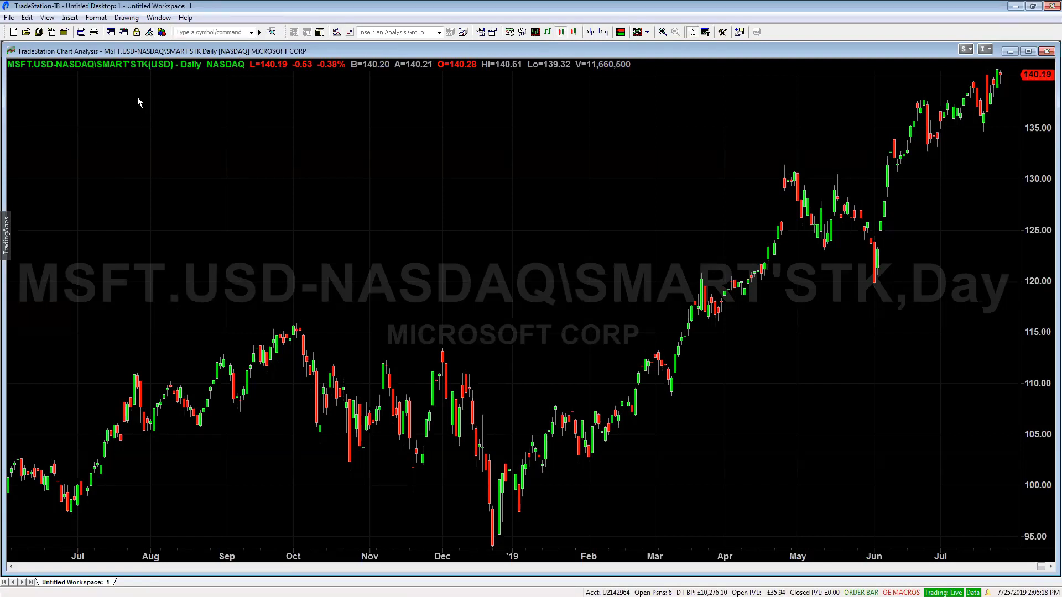
left_click(47, 18)
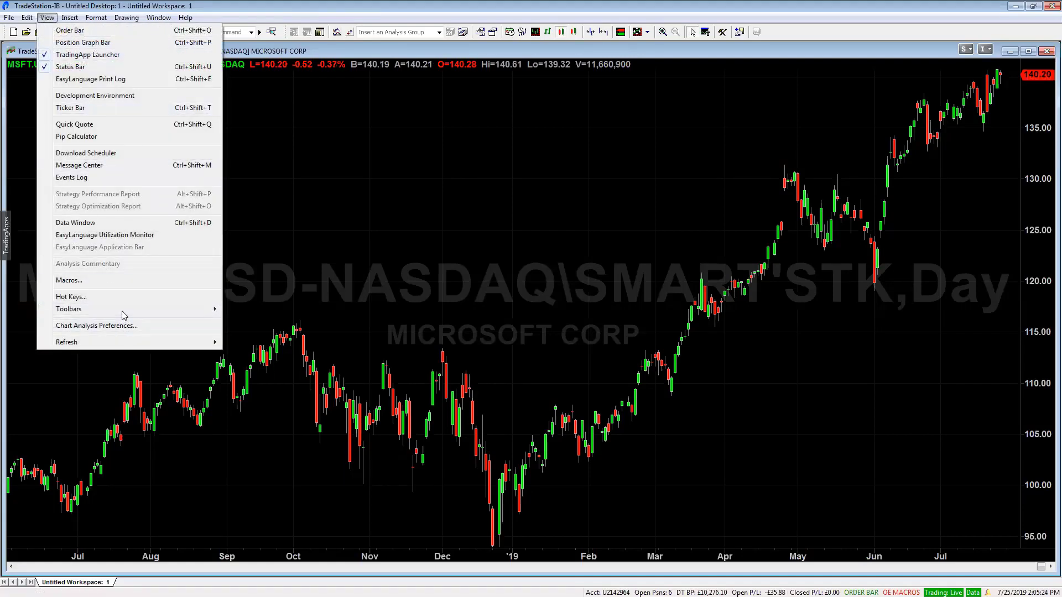
mouse_move(122, 313)
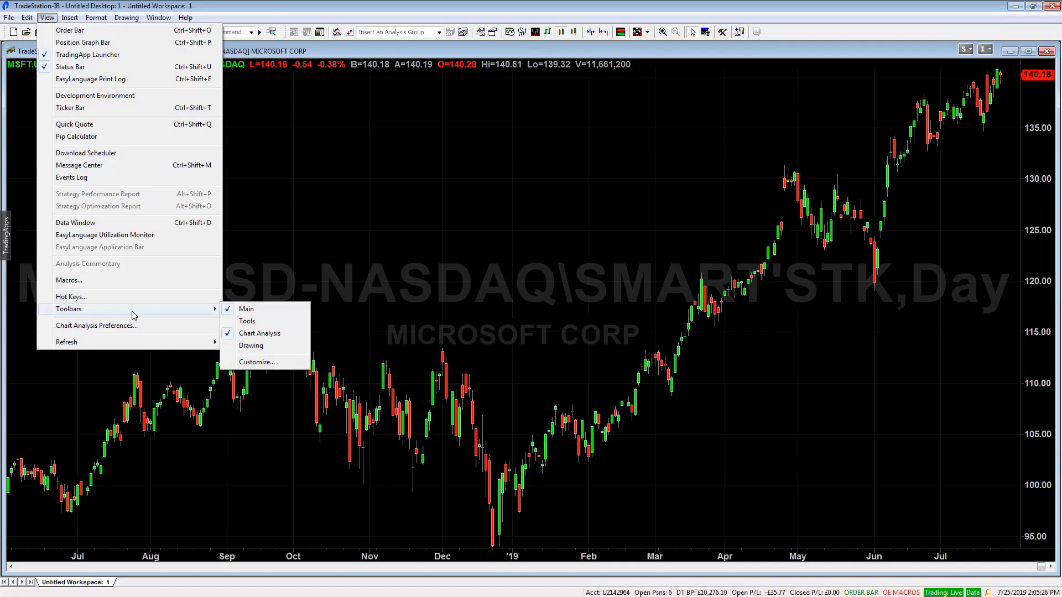
left_click(259, 348)
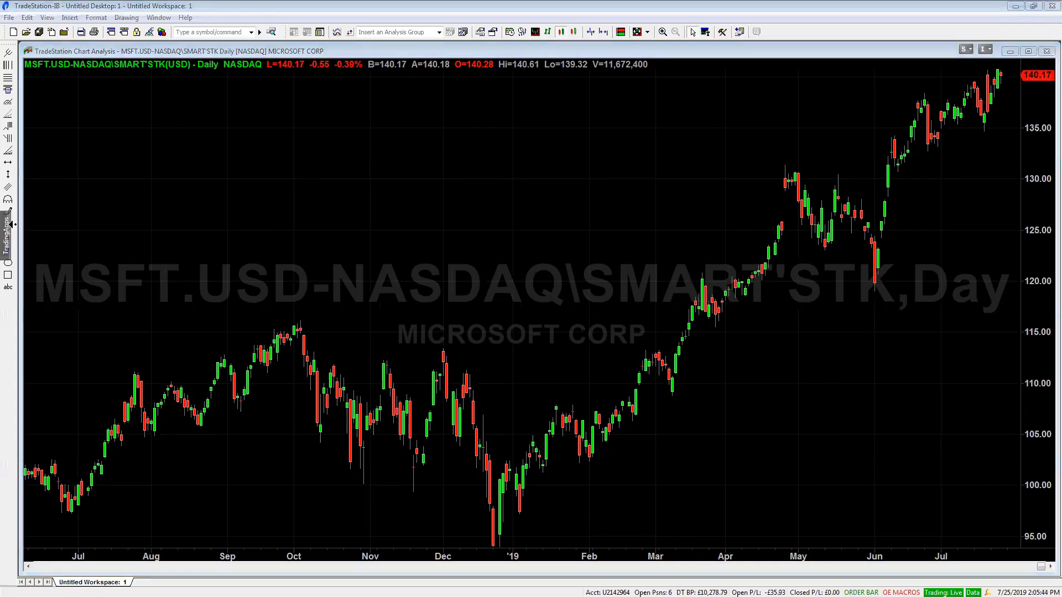
left_click_drag(8, 227, 354, 5)
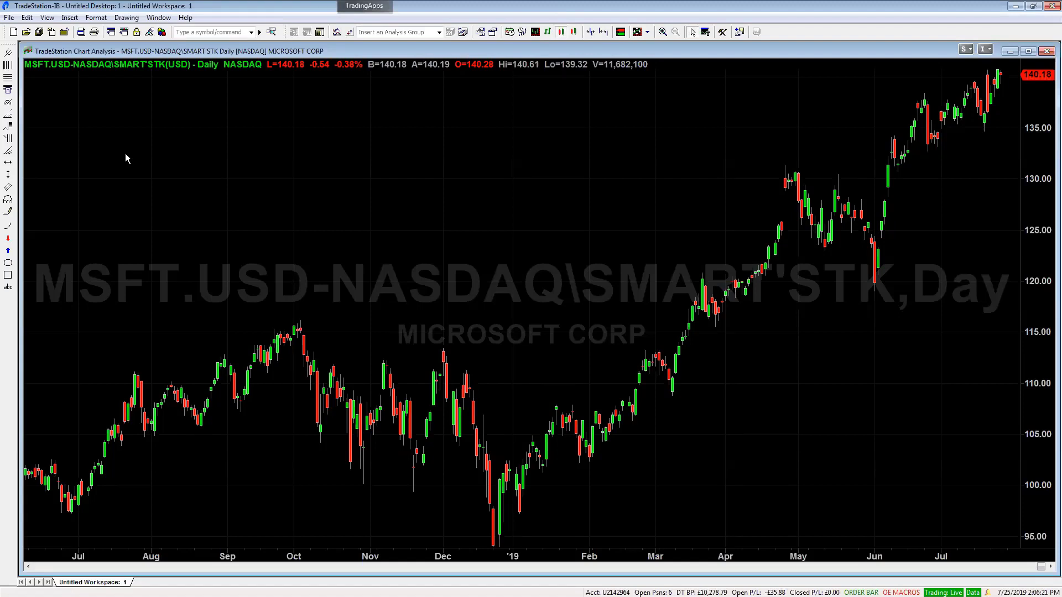
- Switch to Large Pointer, then Crosshairs Pointer, and click the MSFT chart to show bar data
left_click(127, 18)
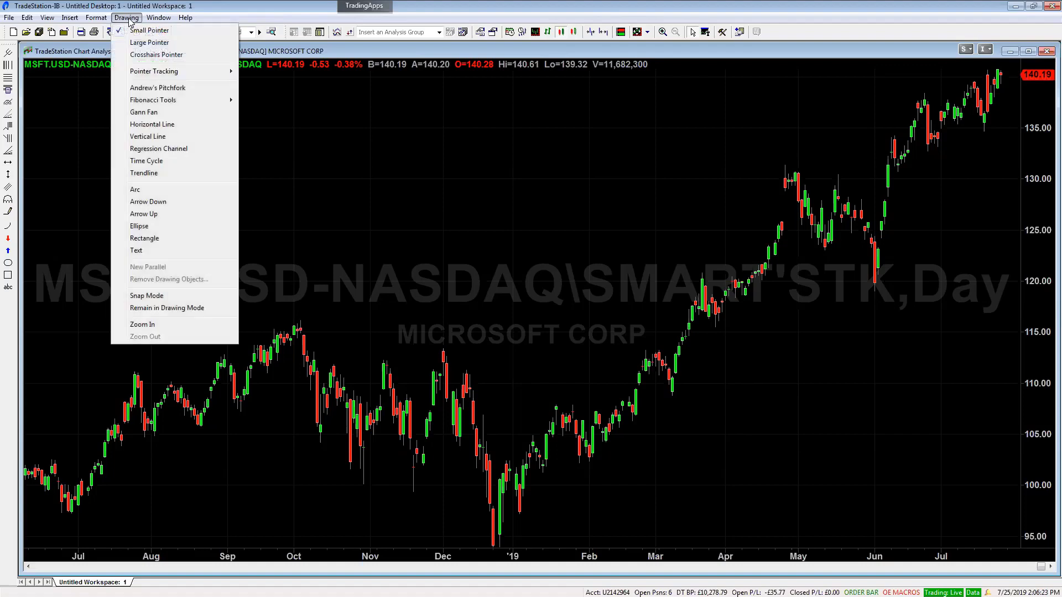
left_click(150, 44)
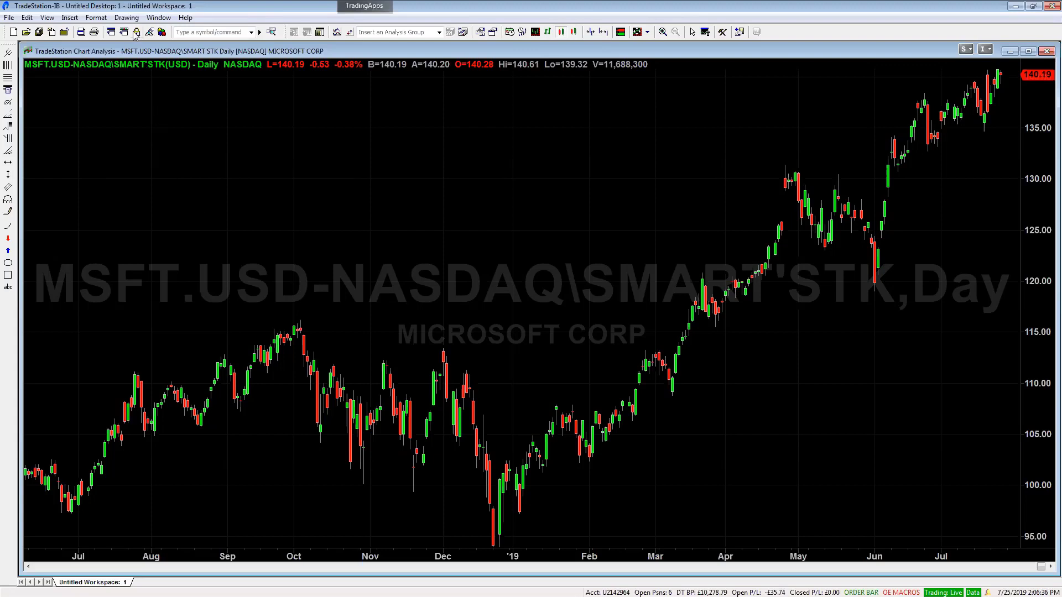
left_click(126, 17)
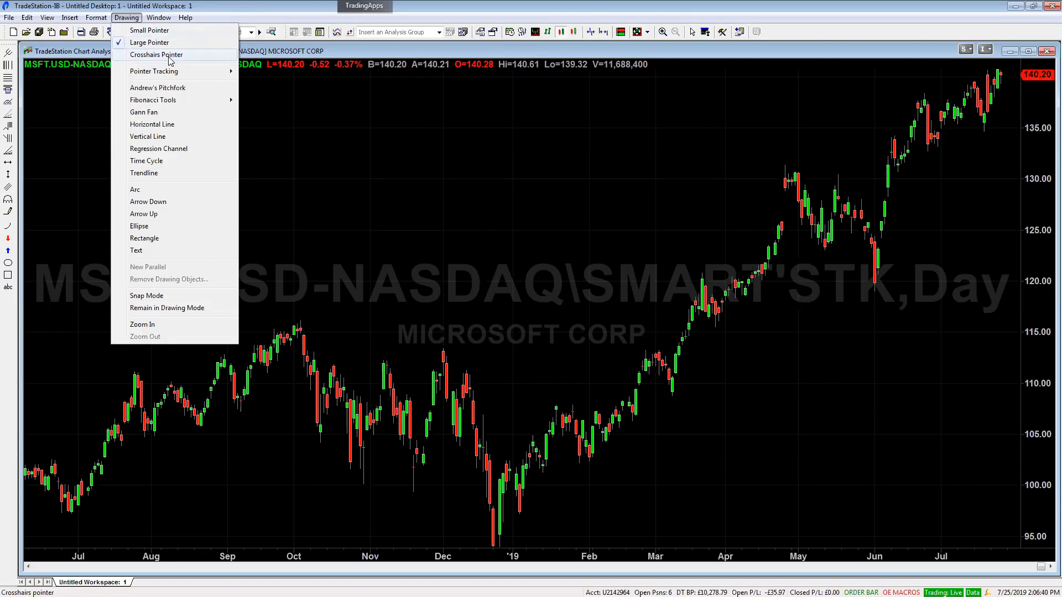
left_click(170, 55)
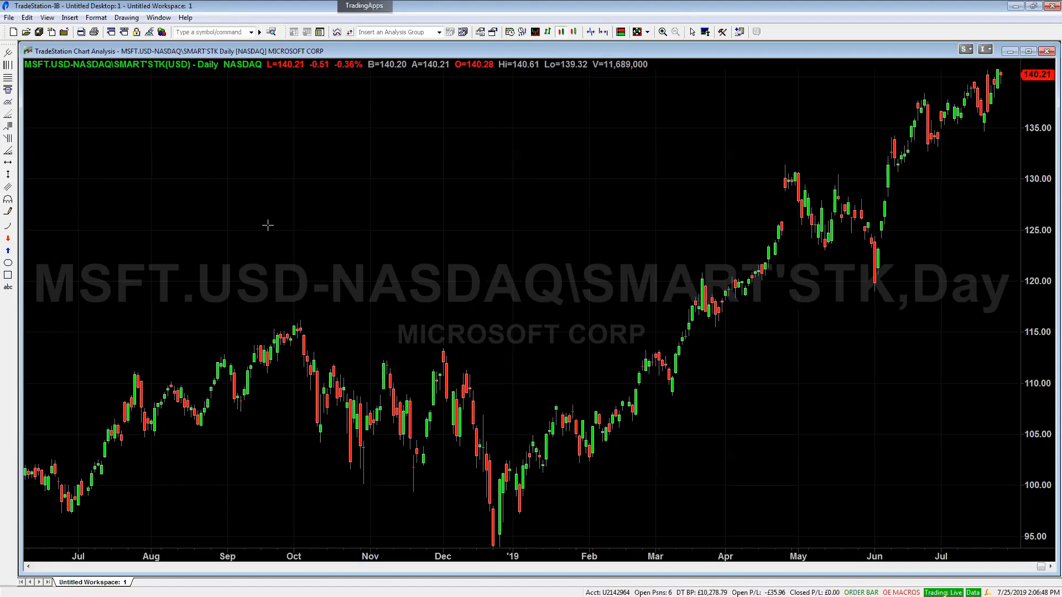
left_click(277, 181)
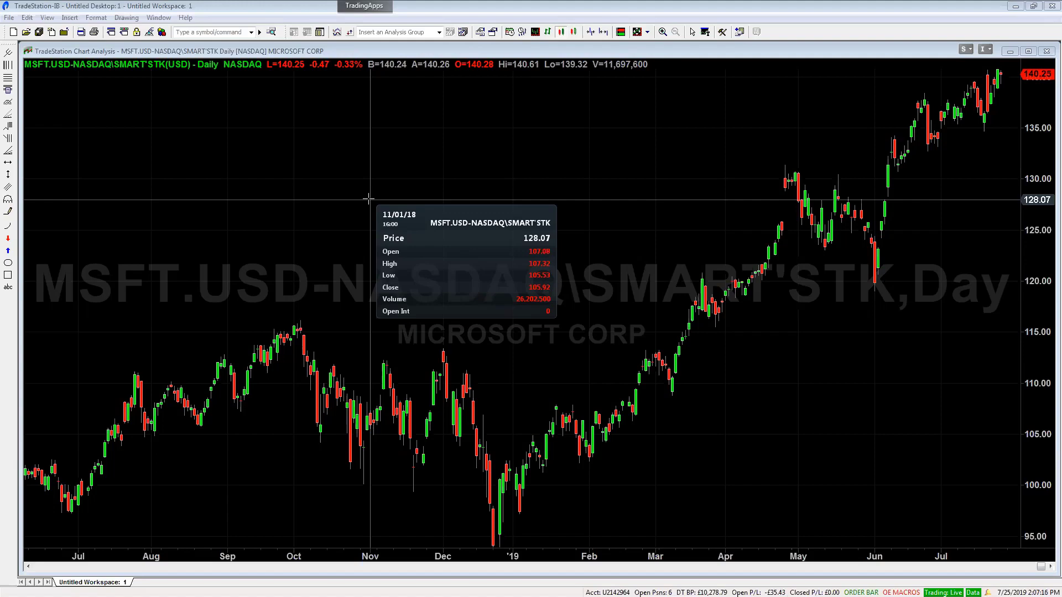
left_click(47, 18)
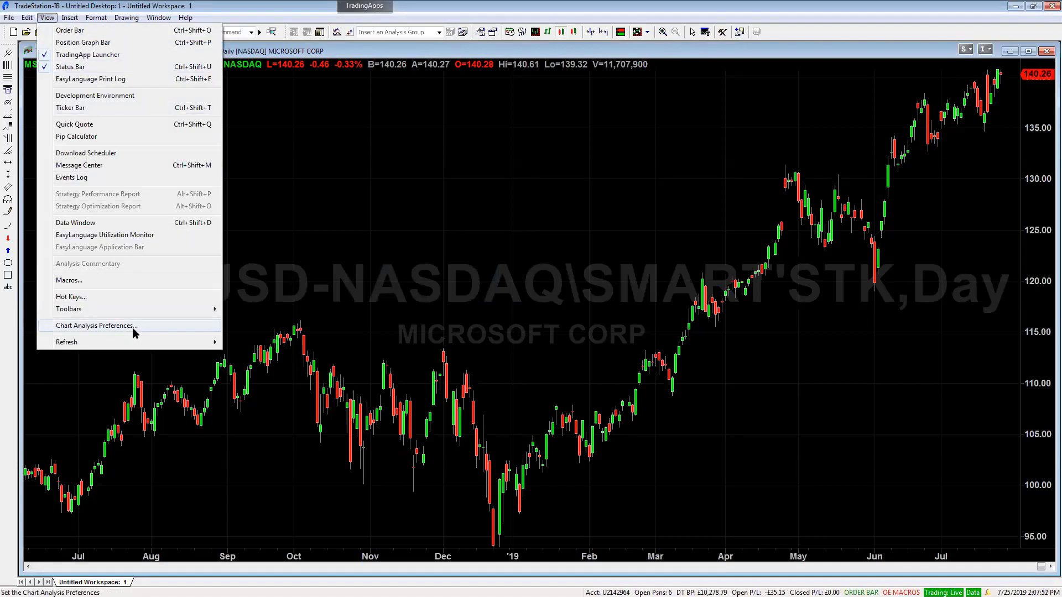
left_click(94, 326)
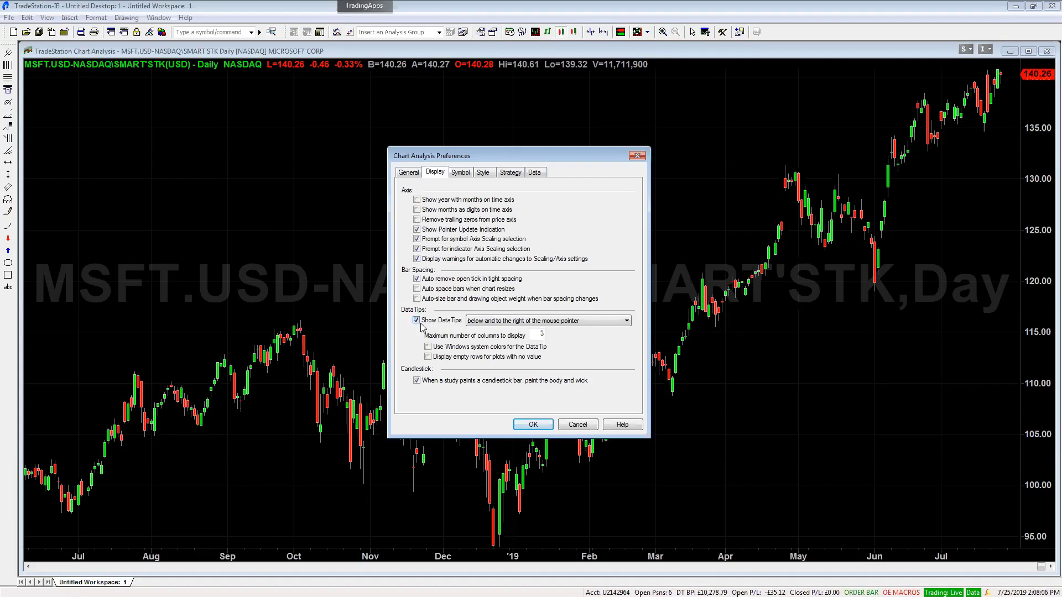
left_click(524, 323)
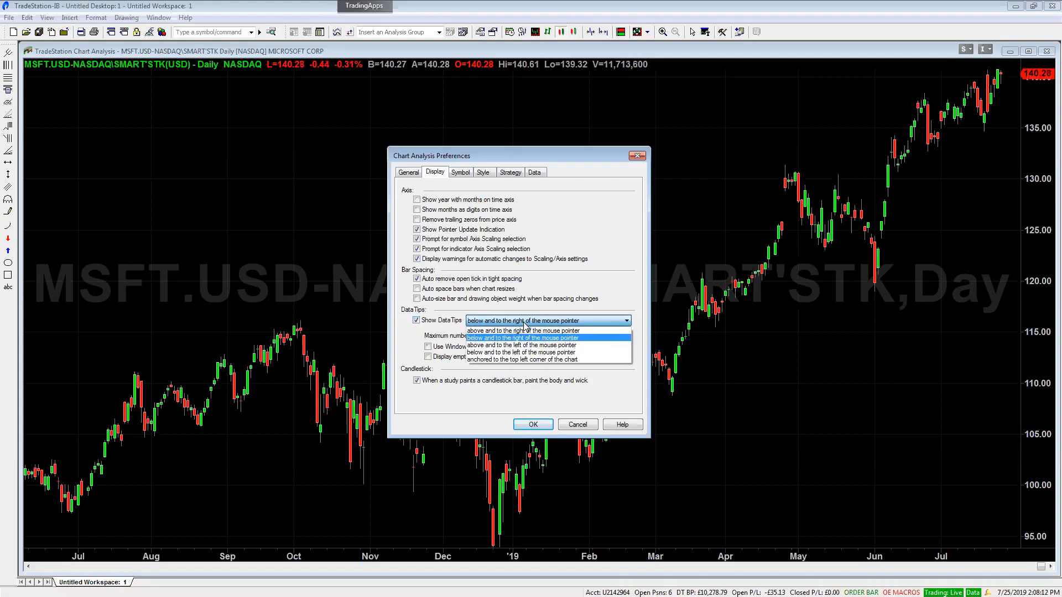
left_click(487, 326)
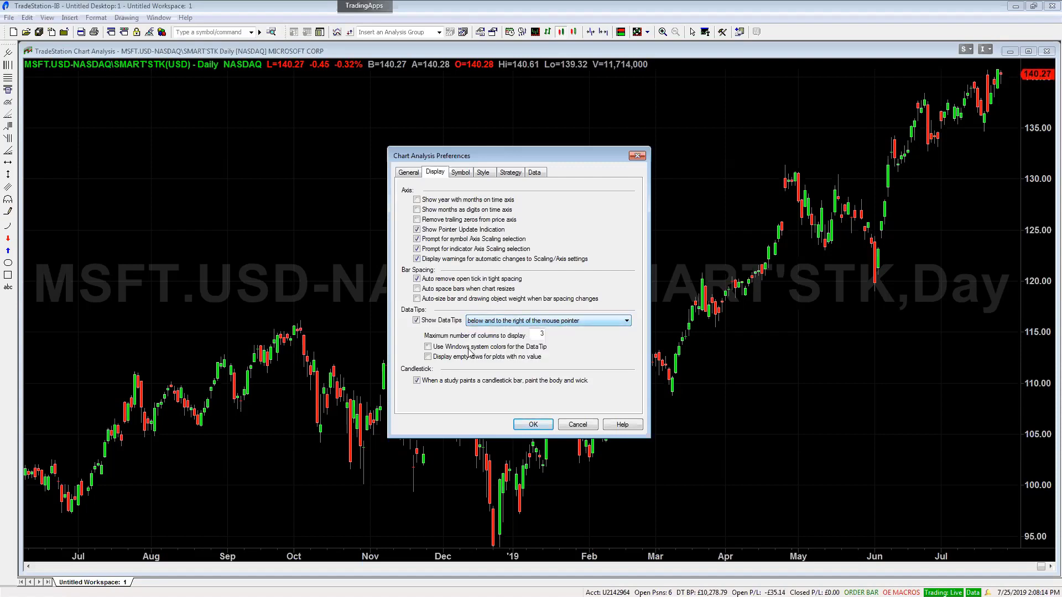
double_click(538, 335)
left_click(438, 347)
left_click(533, 425)
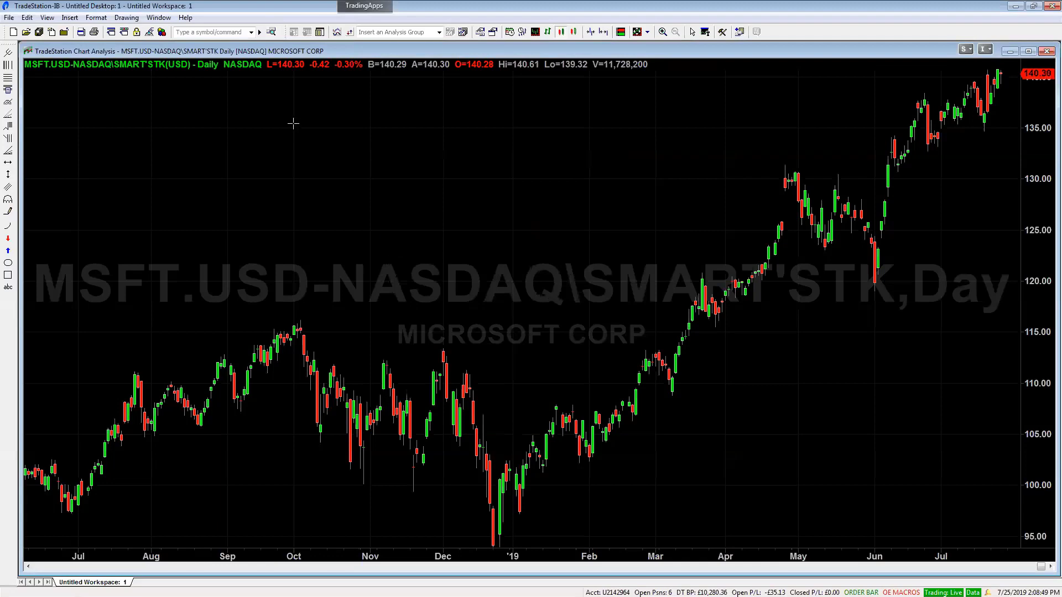
mouse_move(343, 147)
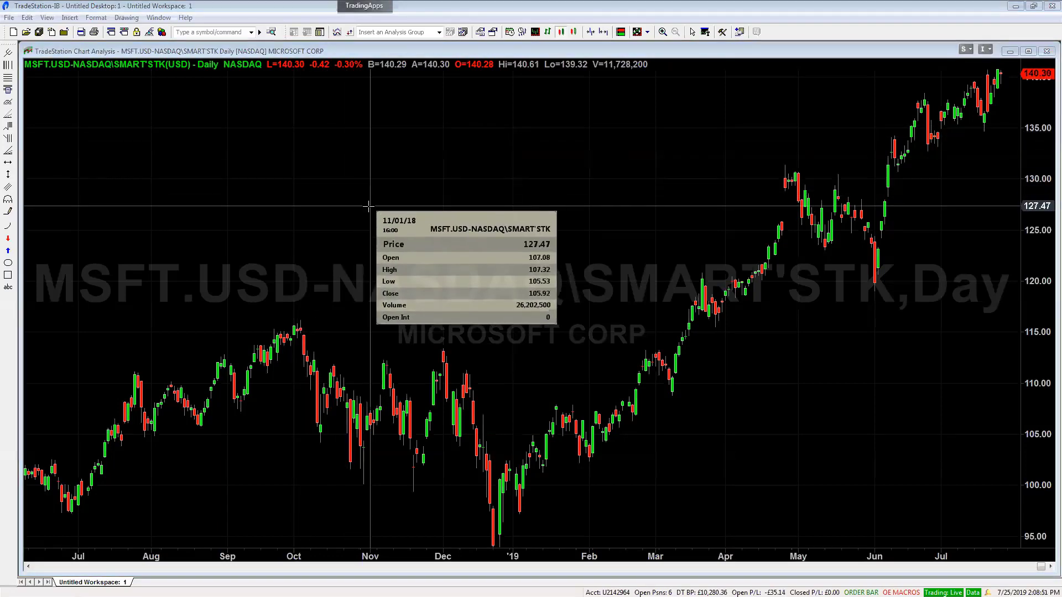
left_click(47, 17)
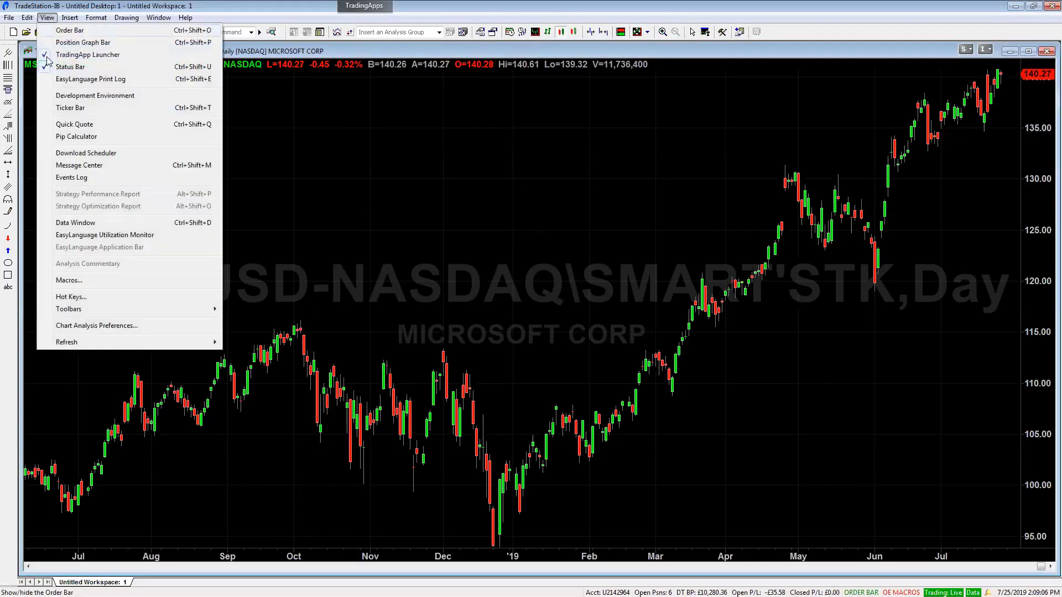
left_click(125, 326)
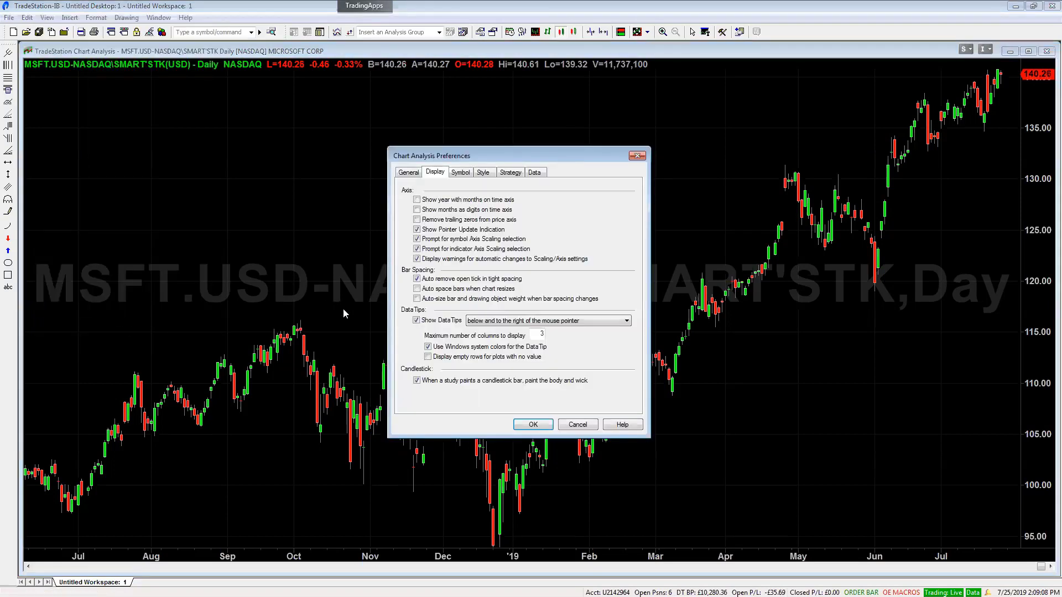
left_click(428, 347)
left_click(534, 426)
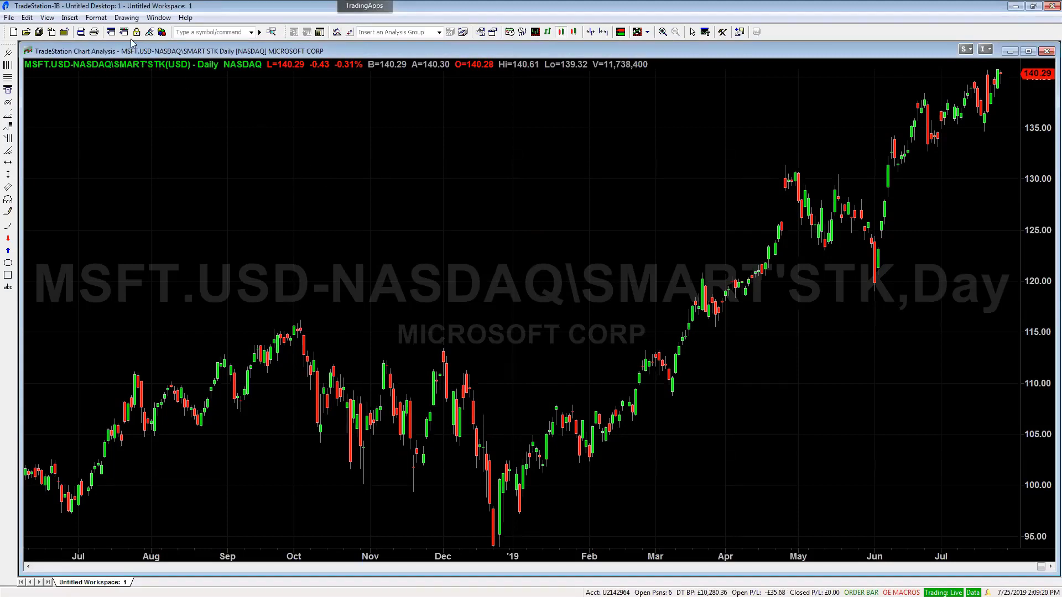
- Restore the Large Pointer style and set Pointer Tracking to Window
left_click(126, 17)
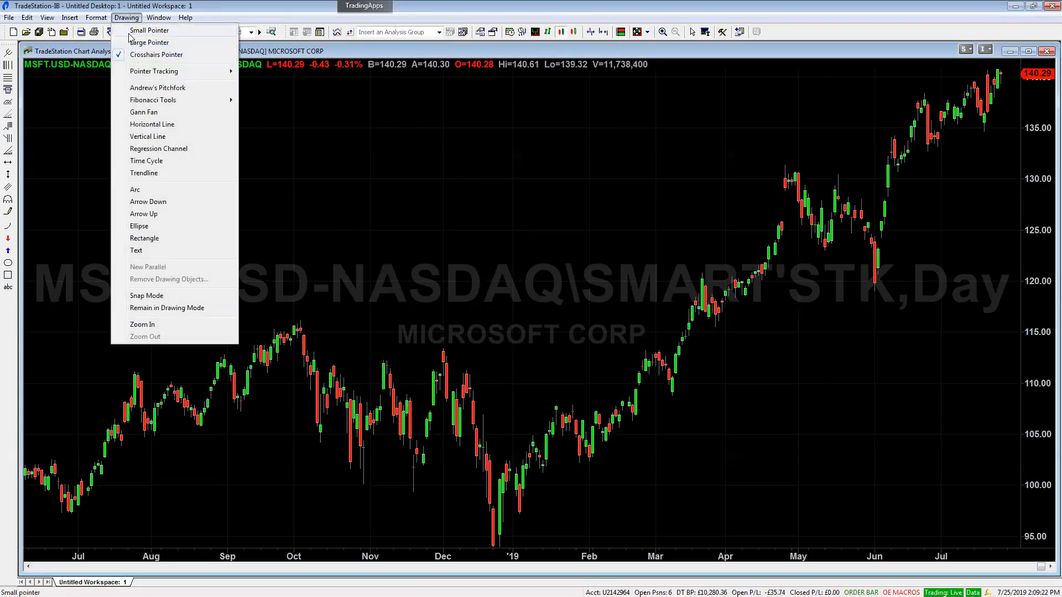
left_click(140, 44)
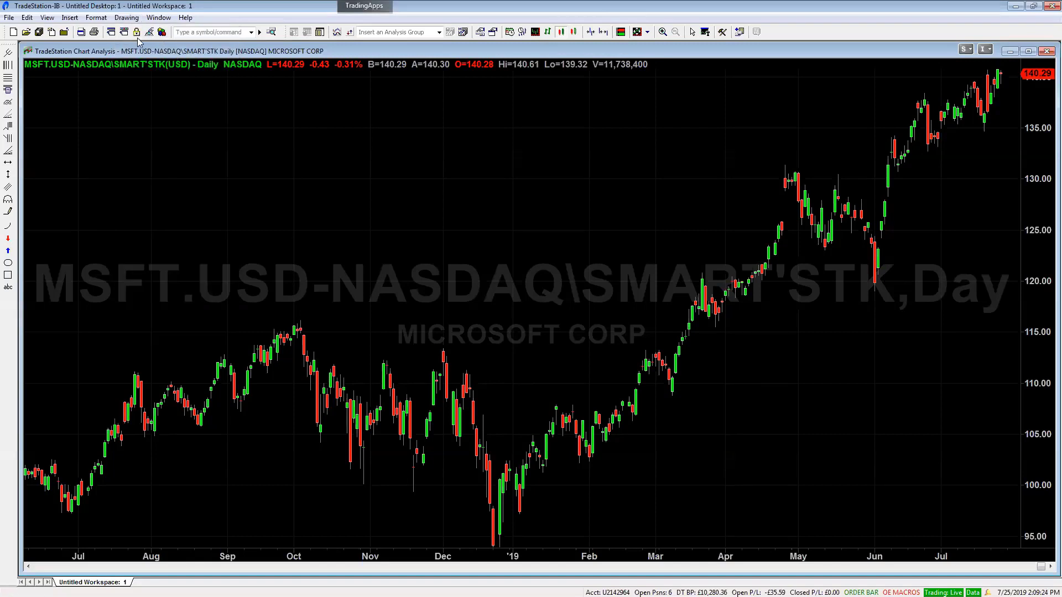
left_click(128, 19)
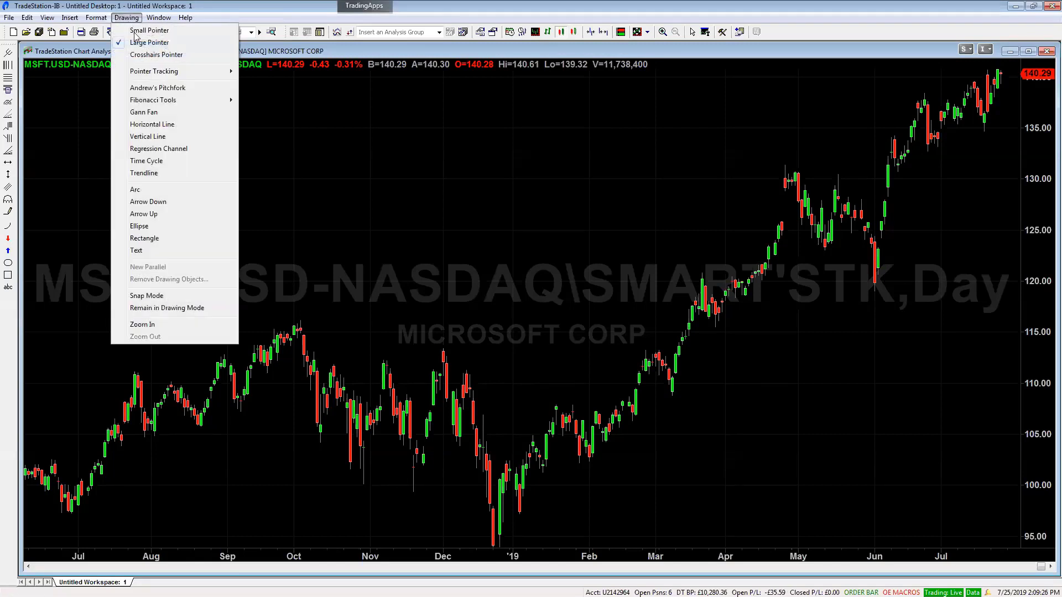
mouse_move(150, 73)
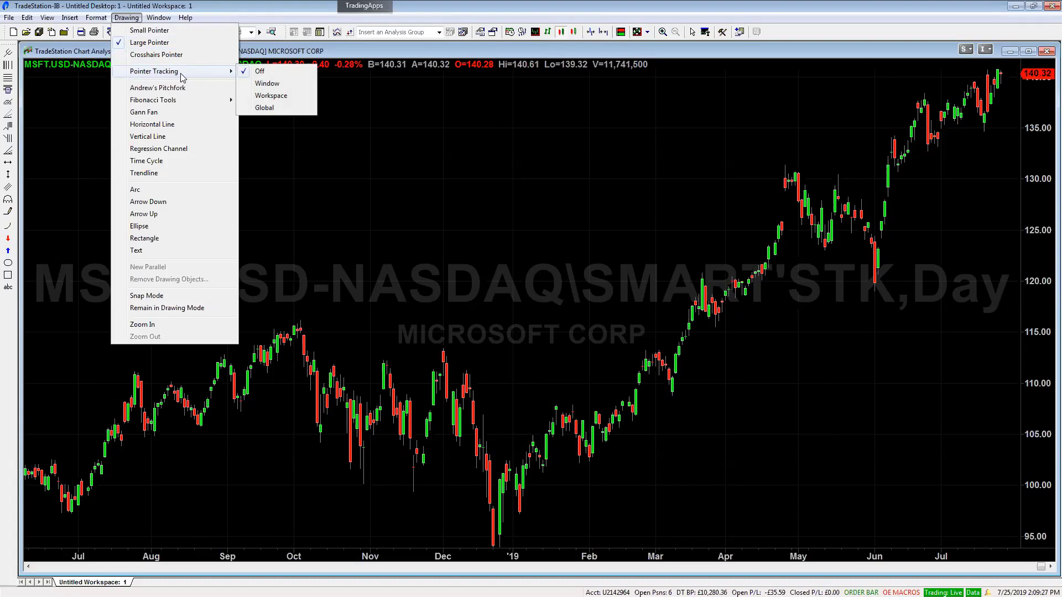
left_click(272, 88)
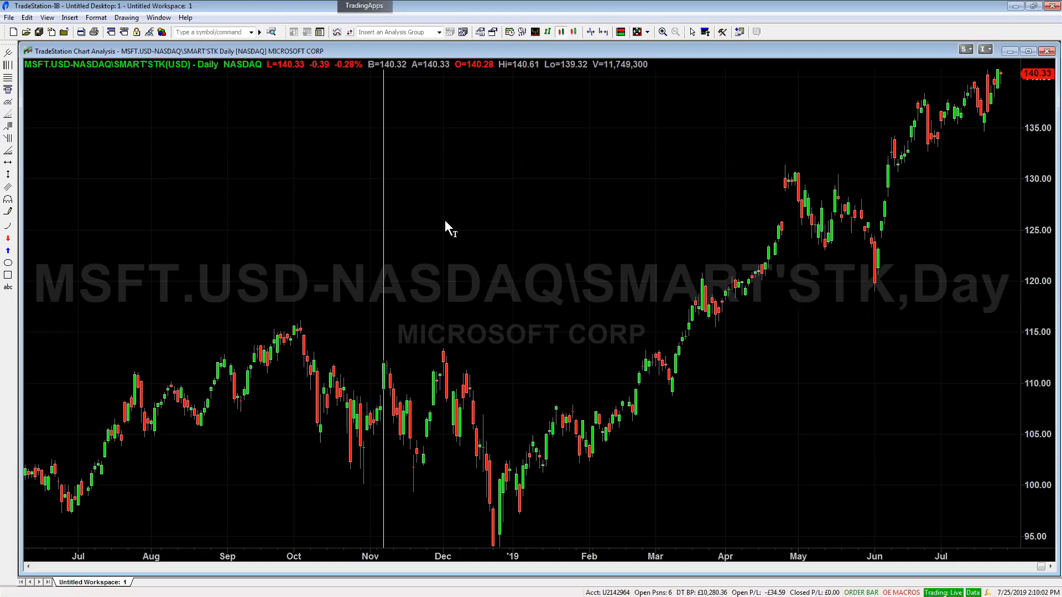
- Open a new Chart Analysis window for AAPL and tile it above the MSFT chart with Arrange All
left_click(368, 7)
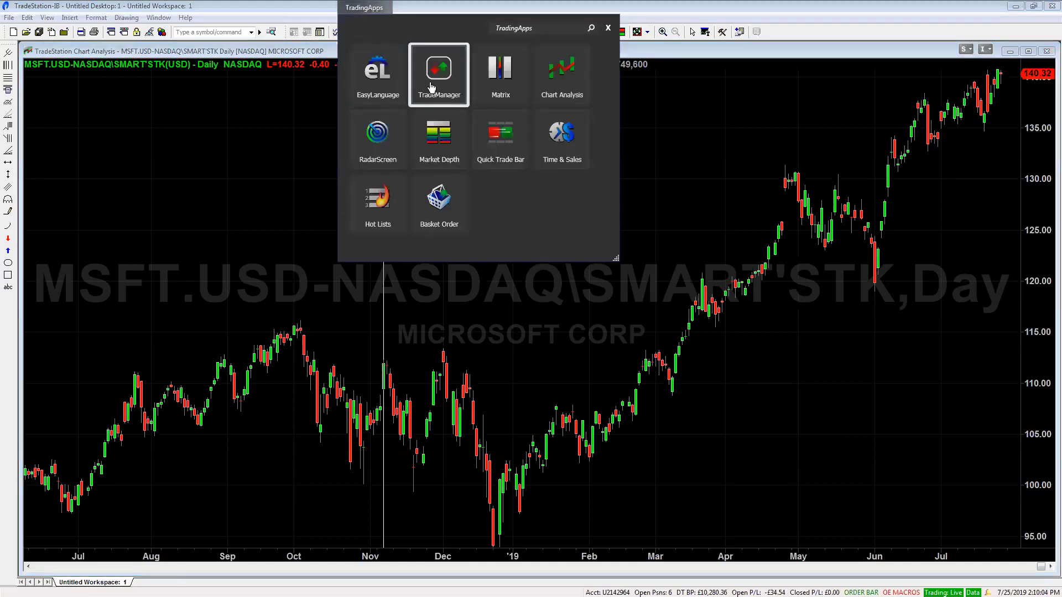
left_click(567, 85)
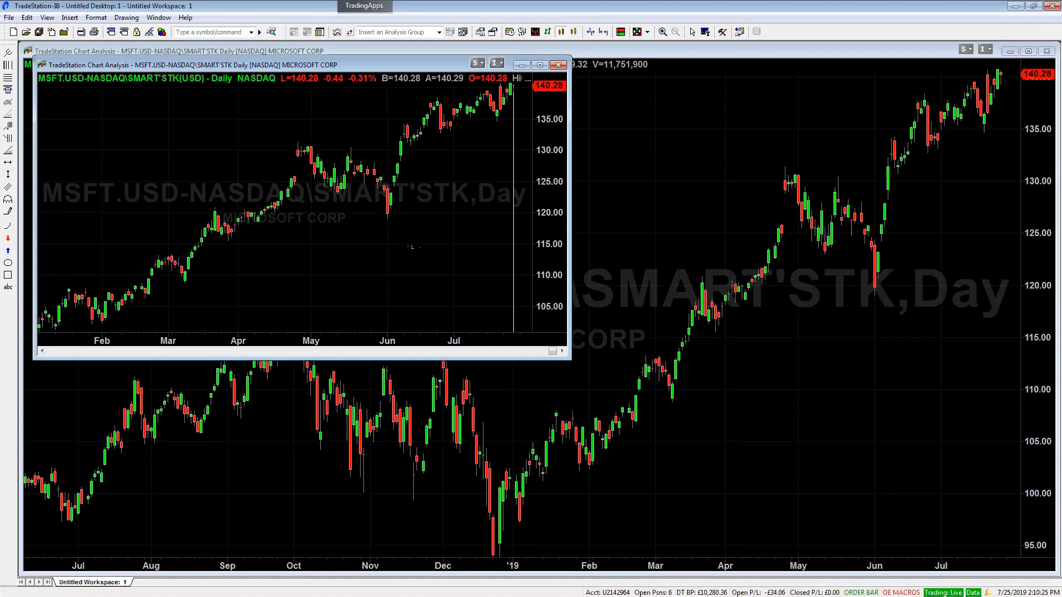
type("aapl")
key("Return")
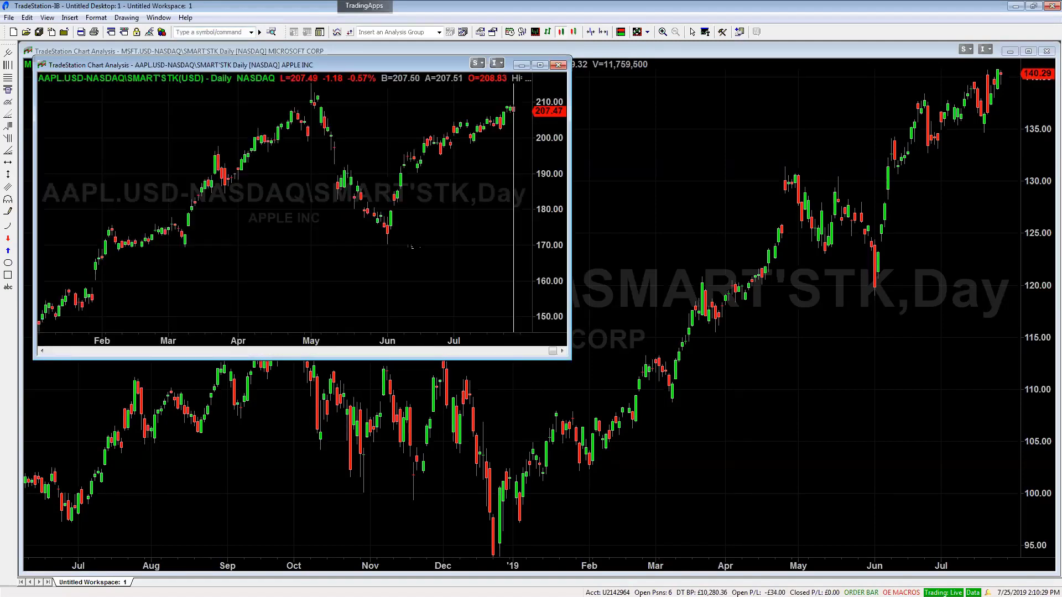
left_click(159, 17)
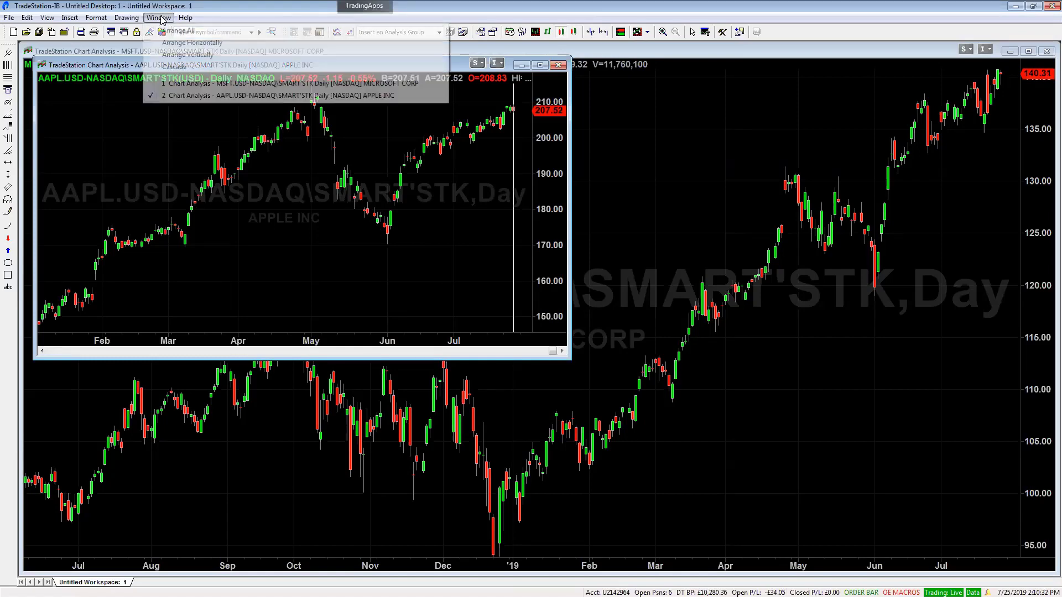
left_click(188, 42)
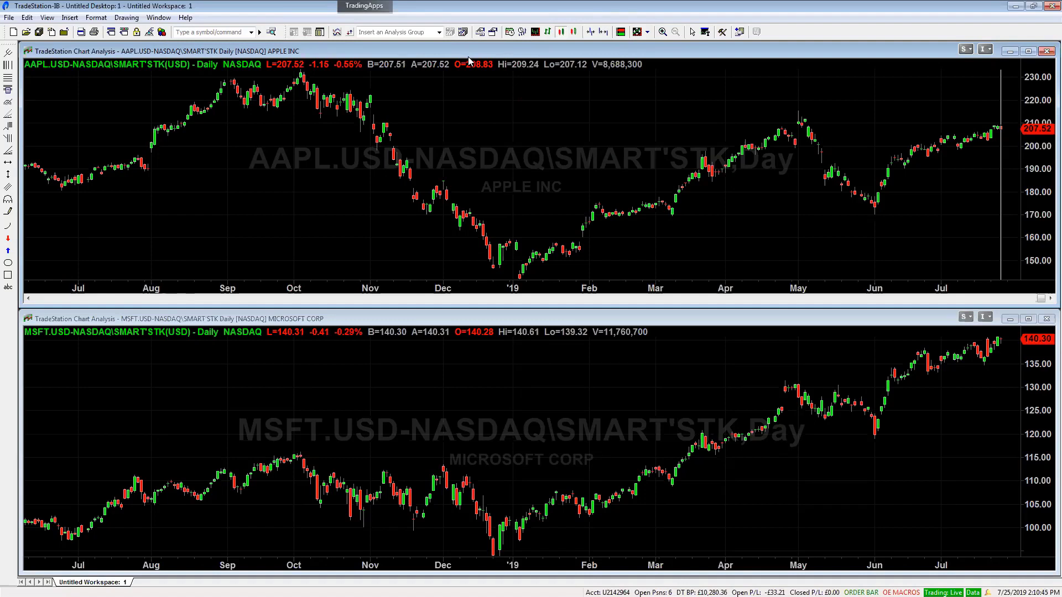
- Zoom the AAPL chart in to roughly the last five months of daily bars
scroll(469, 61, "up", 5)
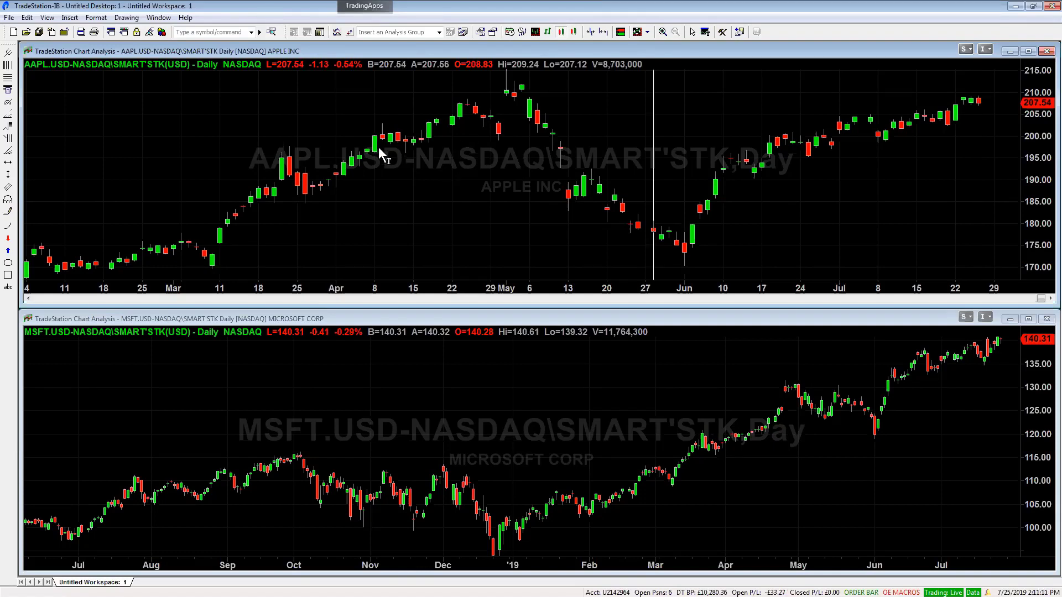
- Try Workspace pointer tracking, then set Pointer Tracking to Off
left_click(126, 18)
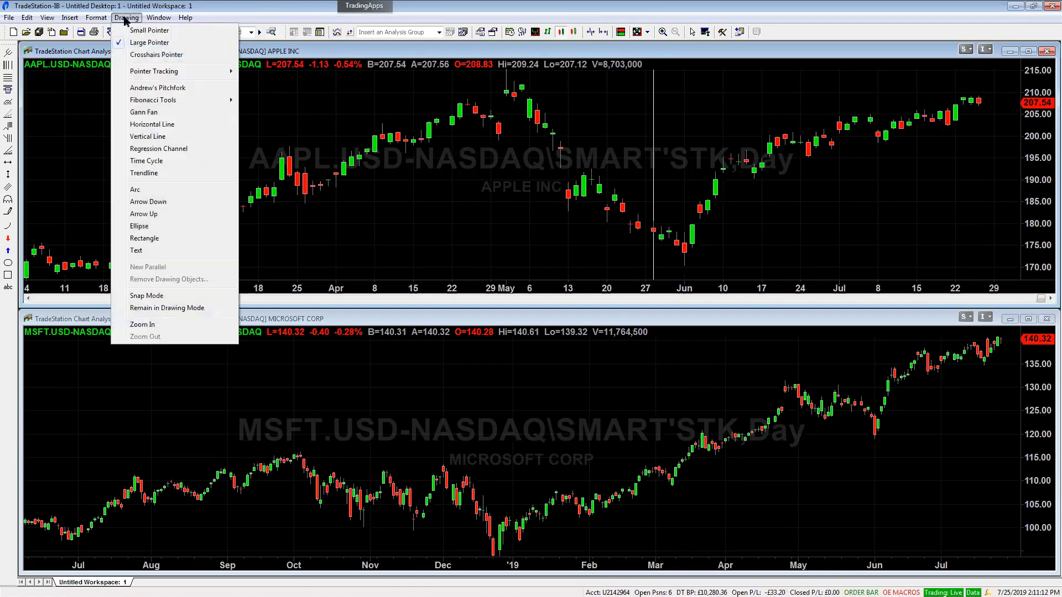
mouse_move(149, 76)
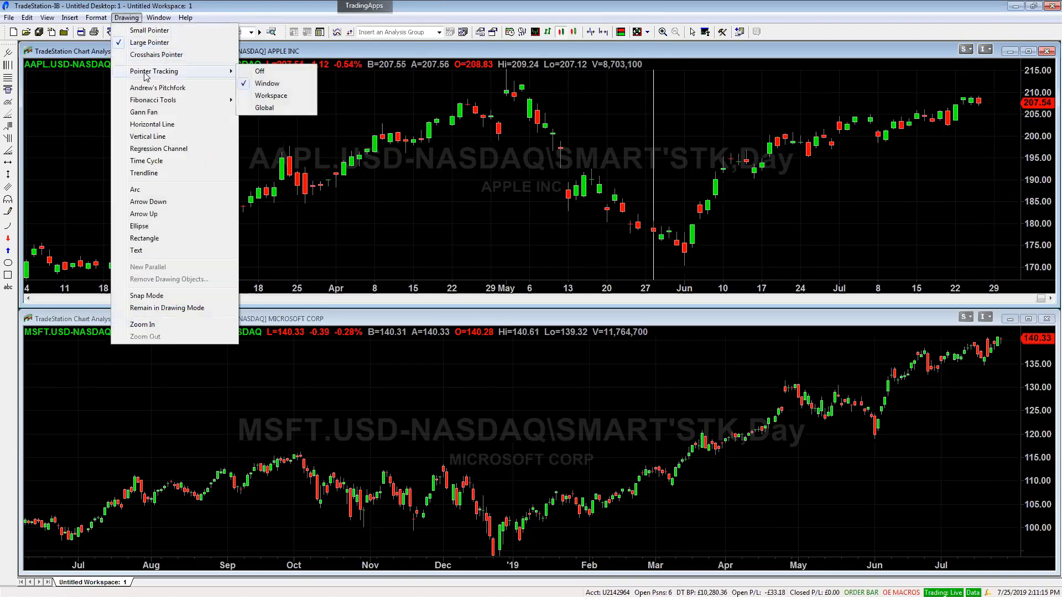
left_click(271, 97)
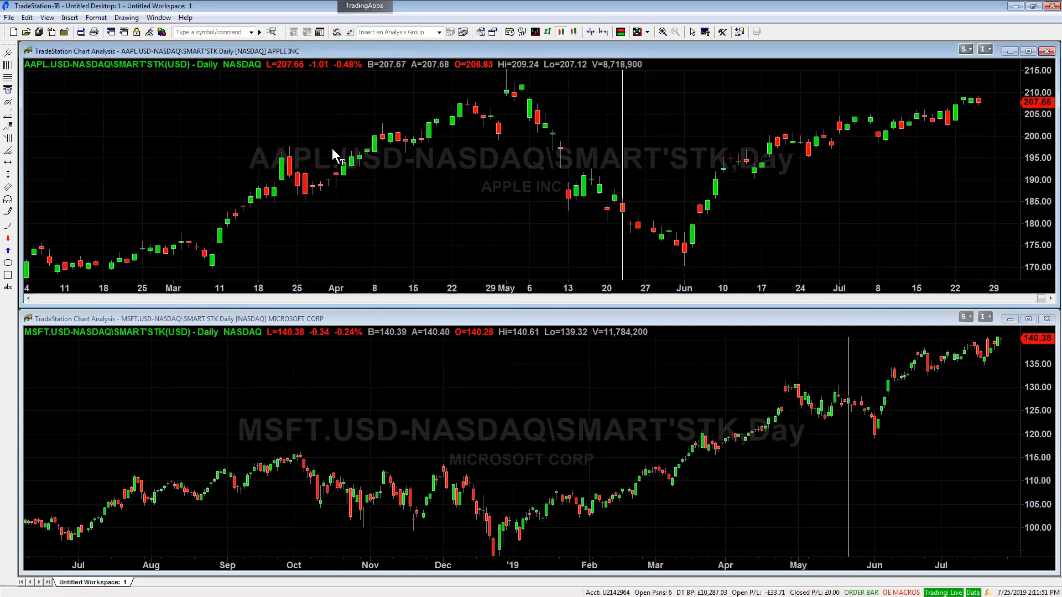
left_click(123, 17)
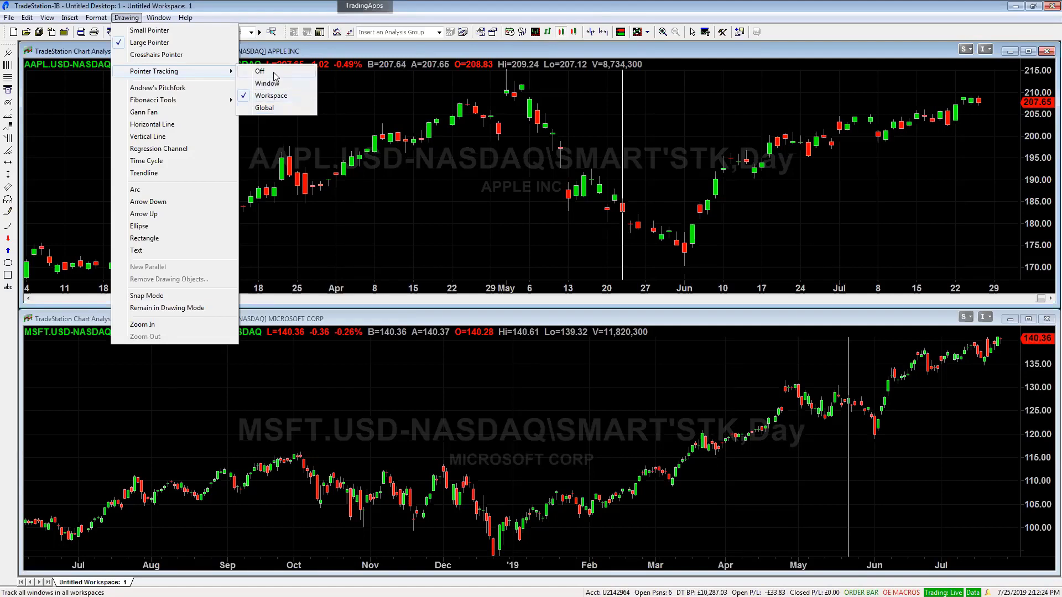
left_click(266, 83)
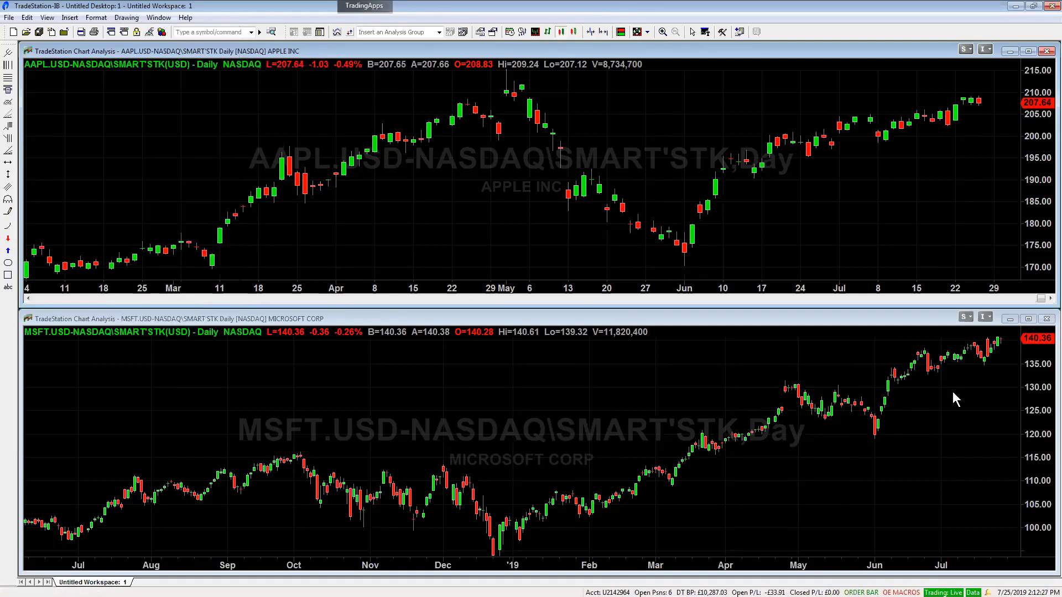
- Close the MSFT chart and stretch the AAPL chart down to fill the workspace
left_click(825, 310)
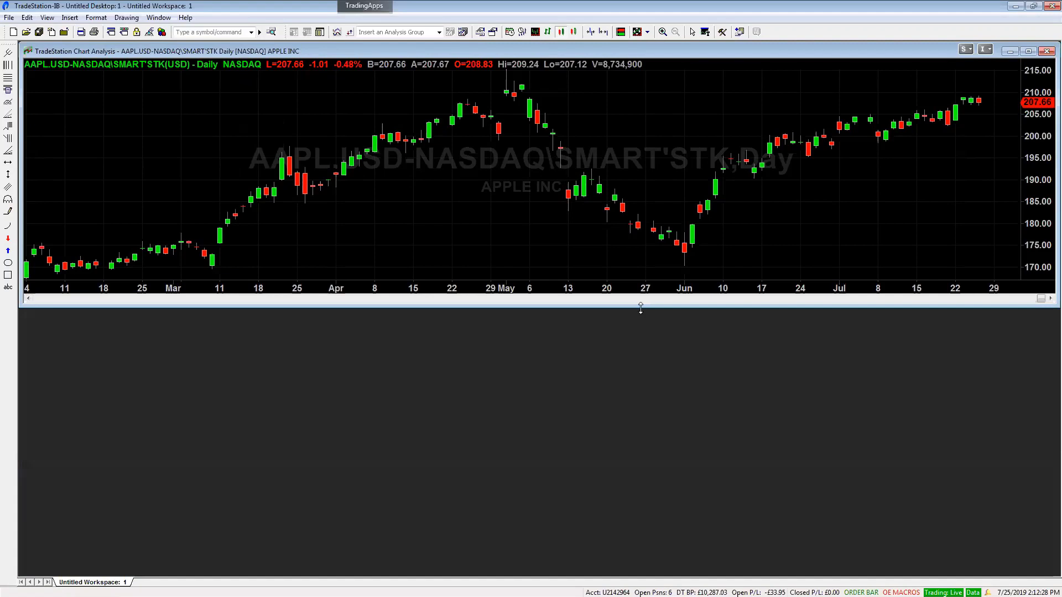
left_click_drag(640, 308, 641, 575)
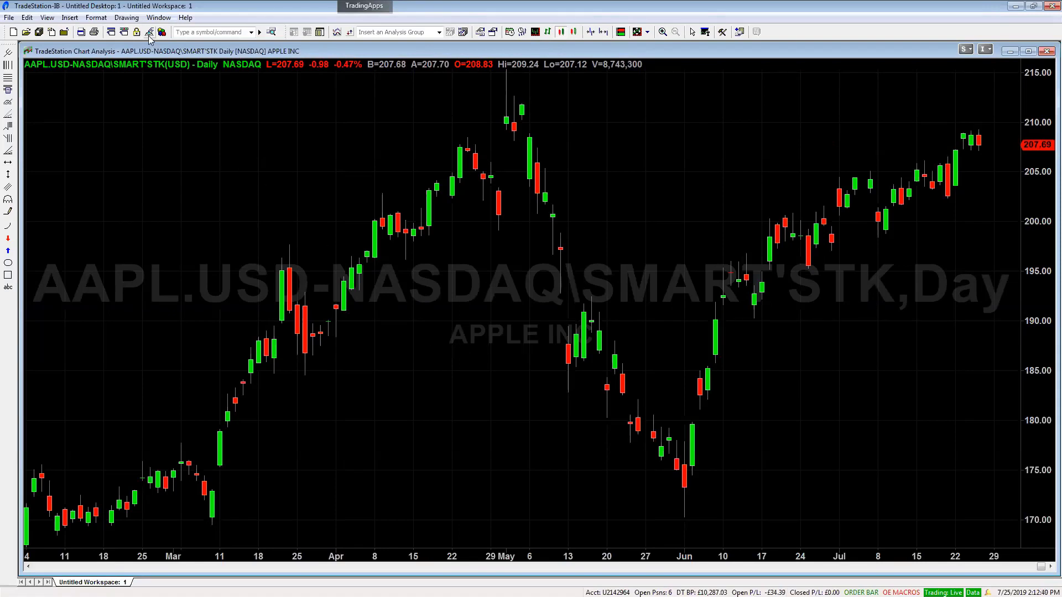
- Place an Arrow Up marker beneath the early-June low candle near 170
left_click(125, 17)
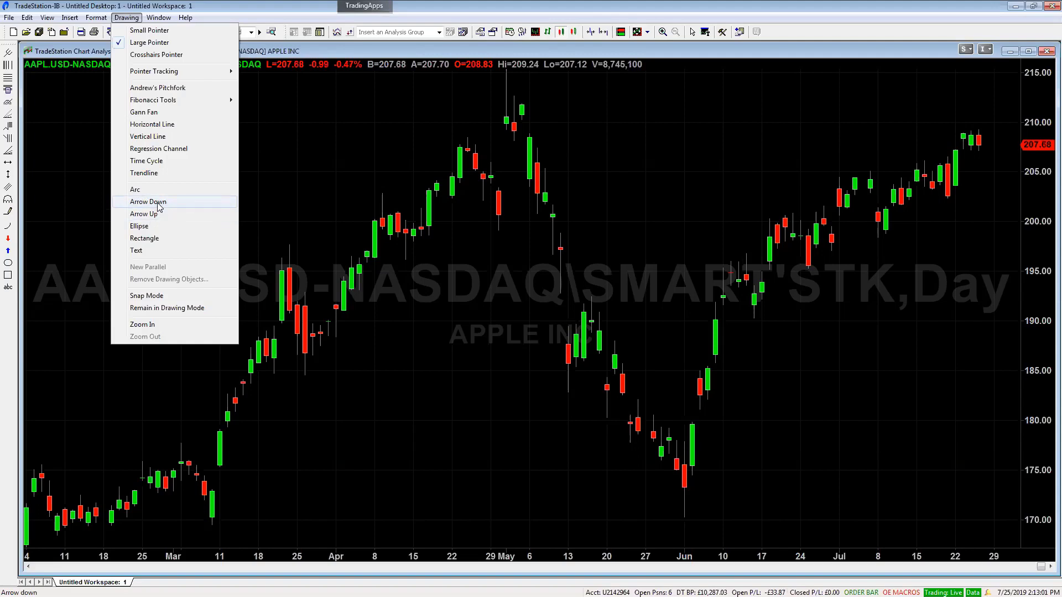
left_click(151, 214)
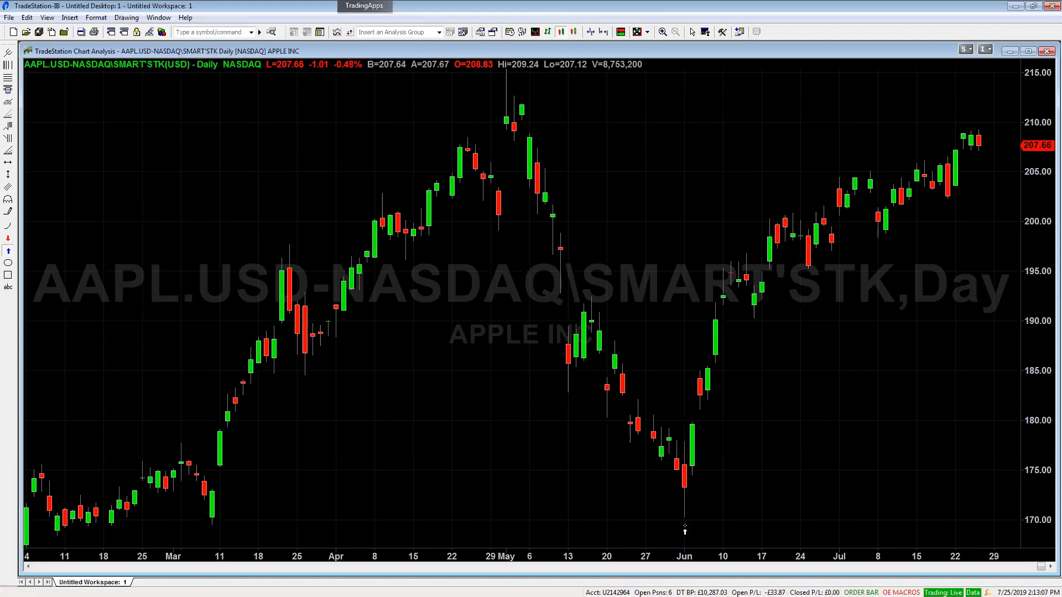
left_click(788, 451)
- Restyle the June-low arrow as a yellow circled arrow and save that style as default
right_click(684, 532)
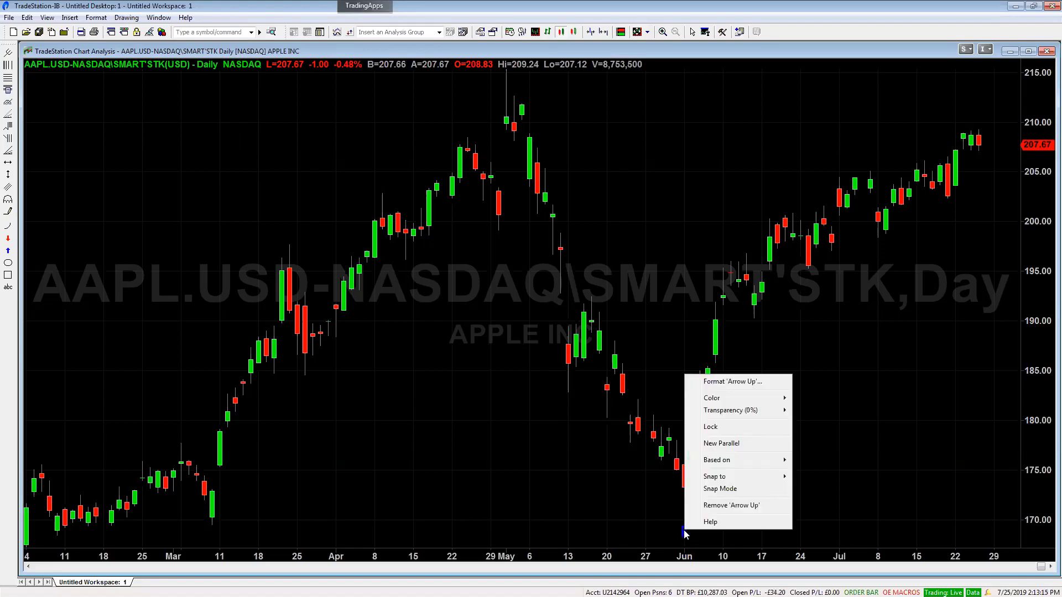
left_click(738, 383)
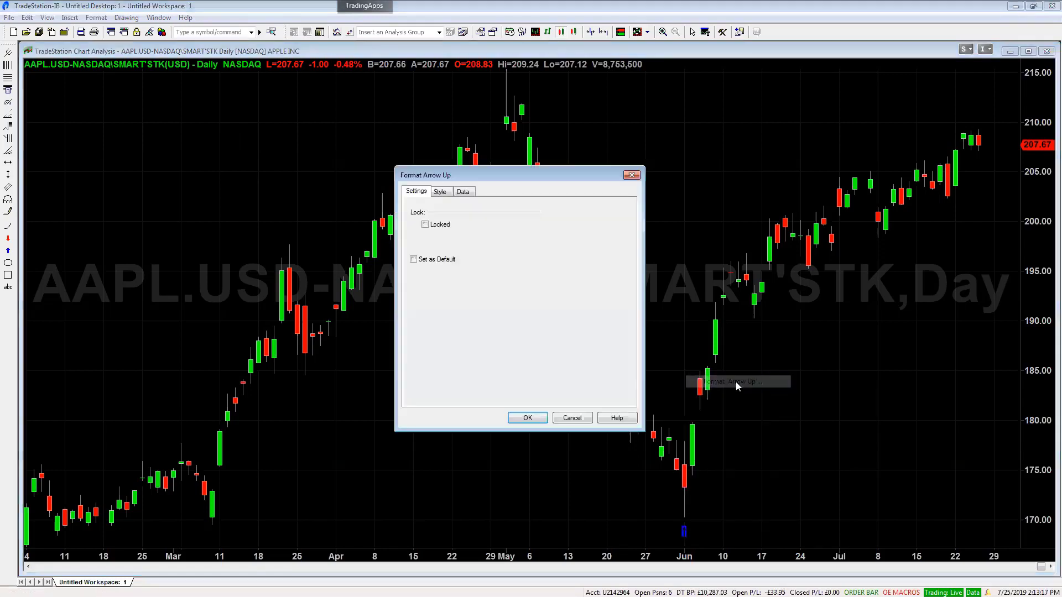
left_click(440, 192)
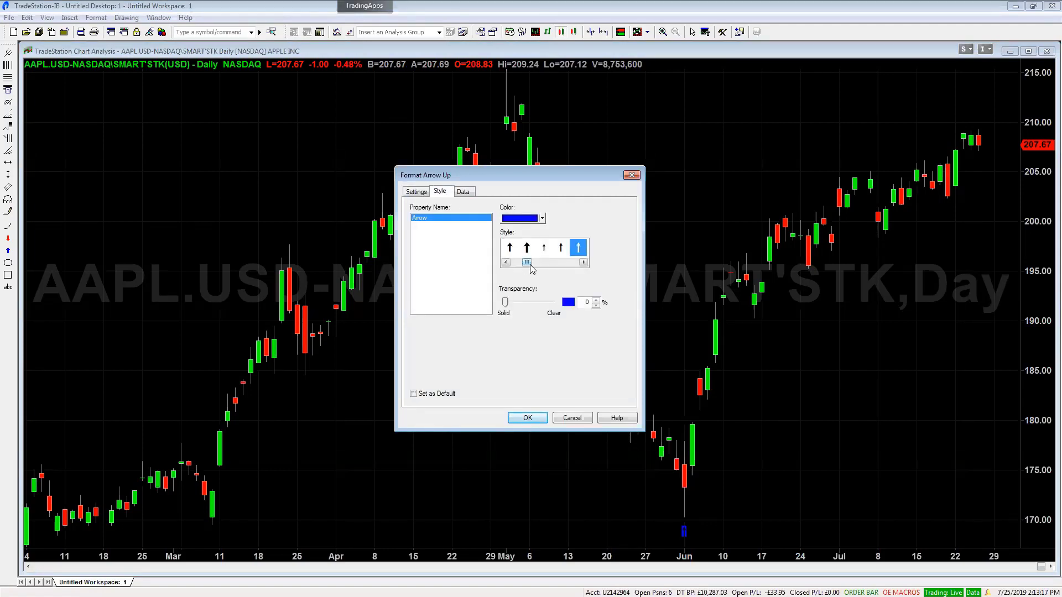
left_click_drag(527, 262, 571, 274)
left_click(544, 249)
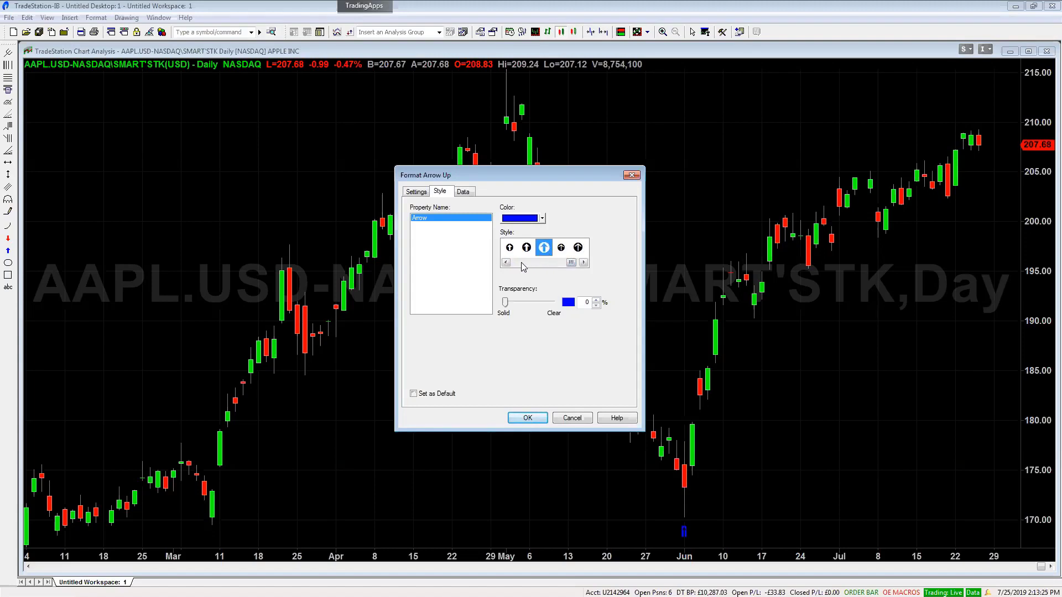
left_click(520, 221)
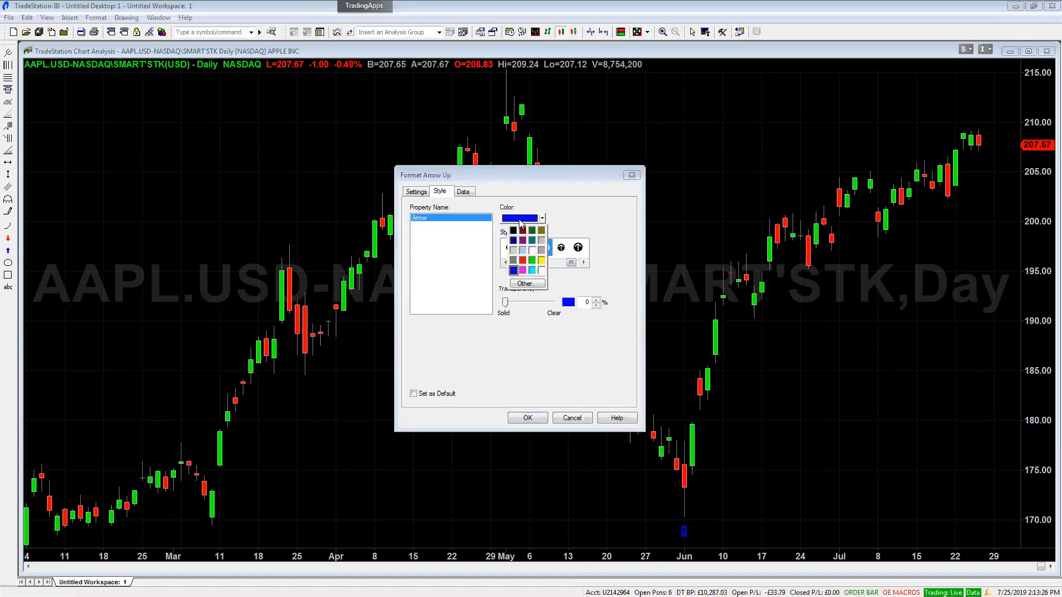
left_click(542, 260)
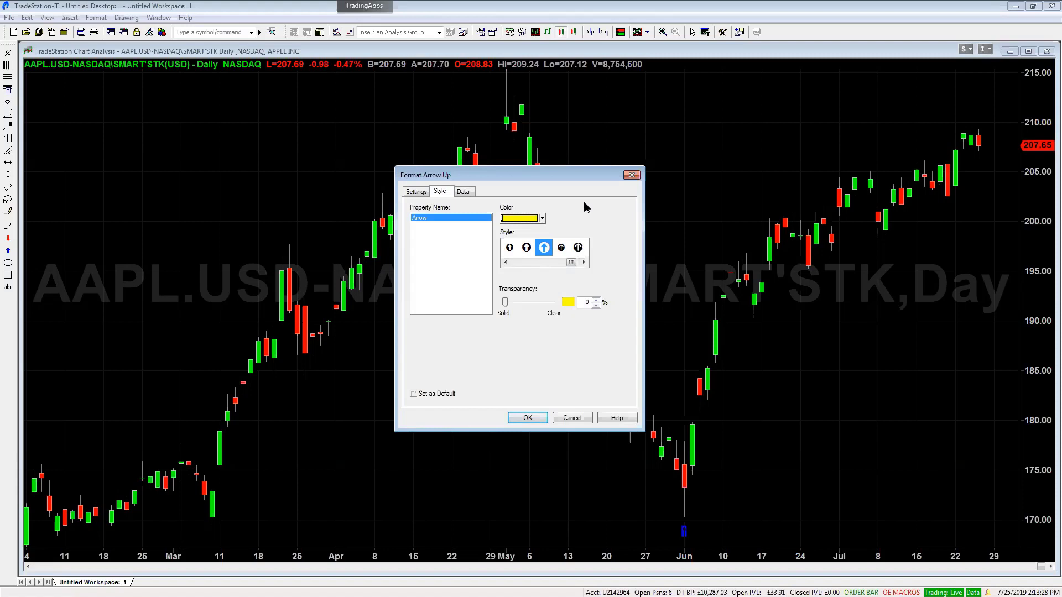
left_click(413, 394)
left_click(528, 418)
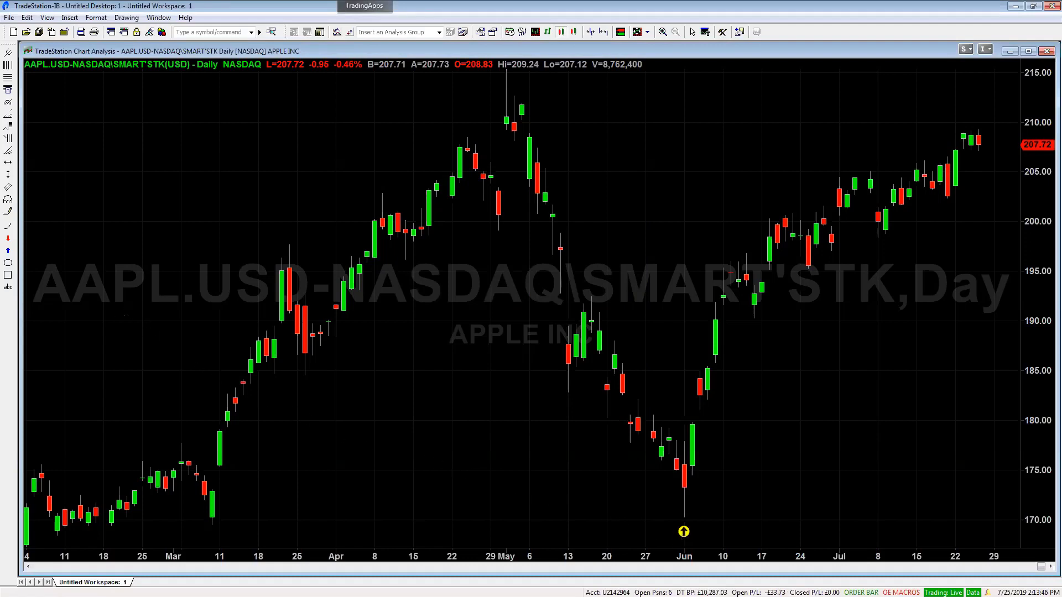
- Add an up arrow under the late-March low near 185, deleting a stray May 13 arrow
left_click(8, 252)
left_click(304, 388)
left_click(8, 251)
left_click(567, 407)
left_click(568, 407)
key("Delete")
left_click(124, 18)
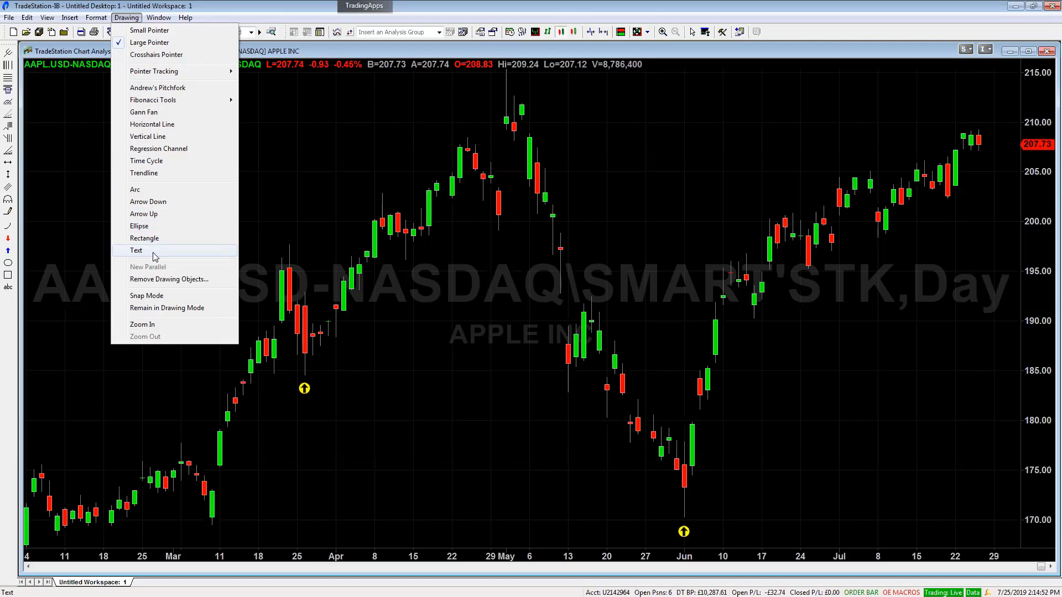
- Draw a rectangle around the late-June to July candles and set its fill to 60% transparency
left_click(151, 238)
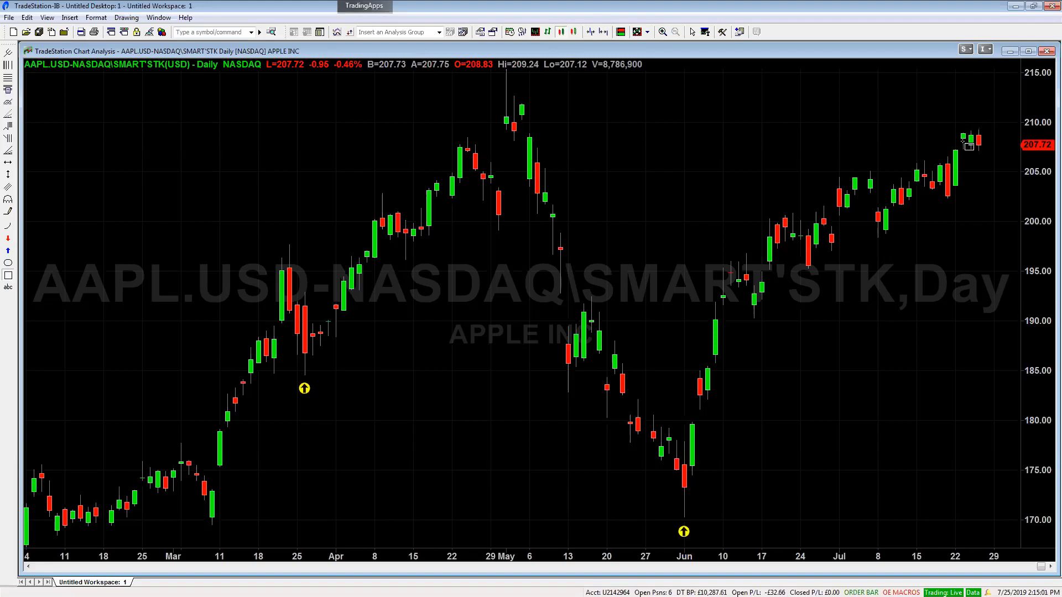
mouse_move(978, 129)
left_mouse_down()
mouse_move(815, 251)
mouse_move(771, 271)
left_mouse_up()
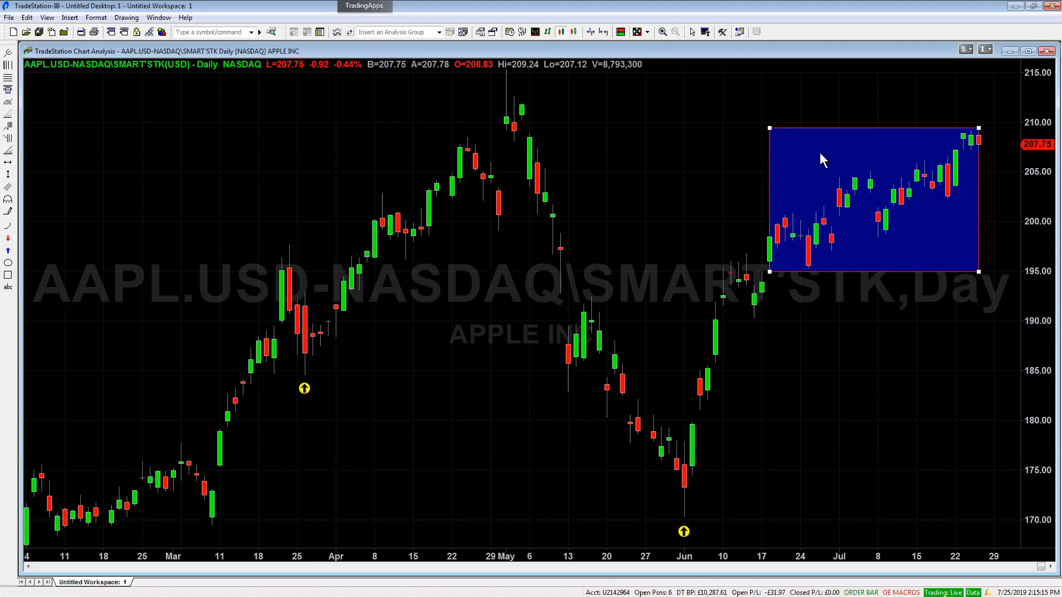
right_click(793, 129)
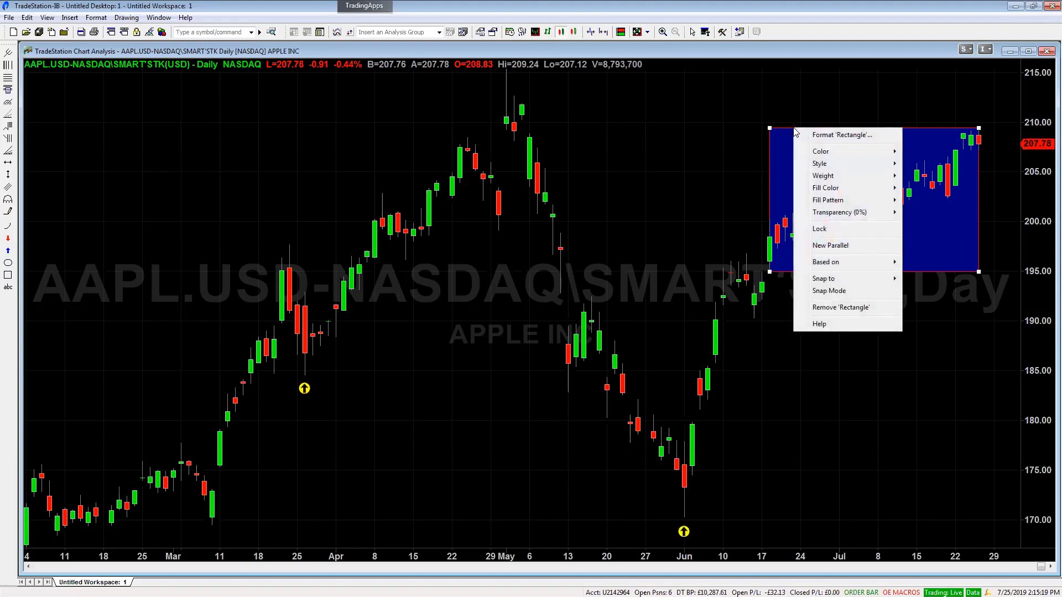
mouse_move(824, 155)
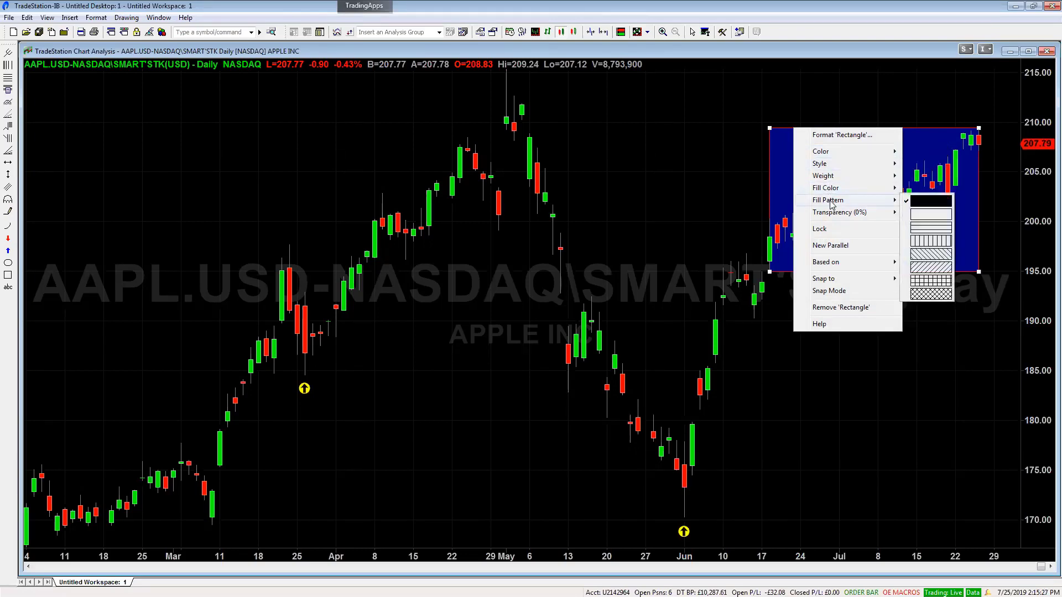
mouse_move(833, 217)
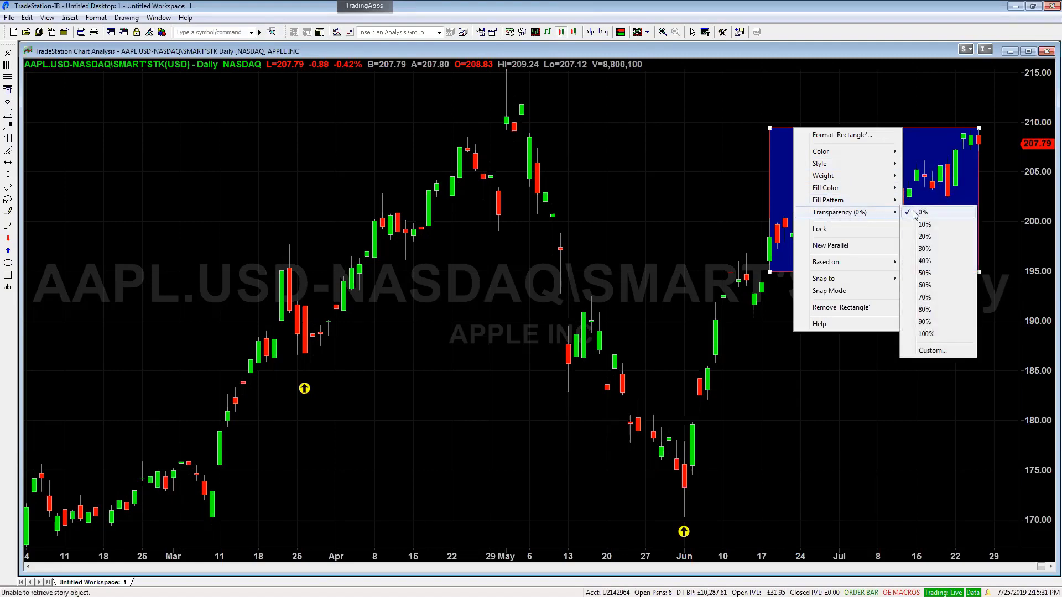
left_click(925, 286)
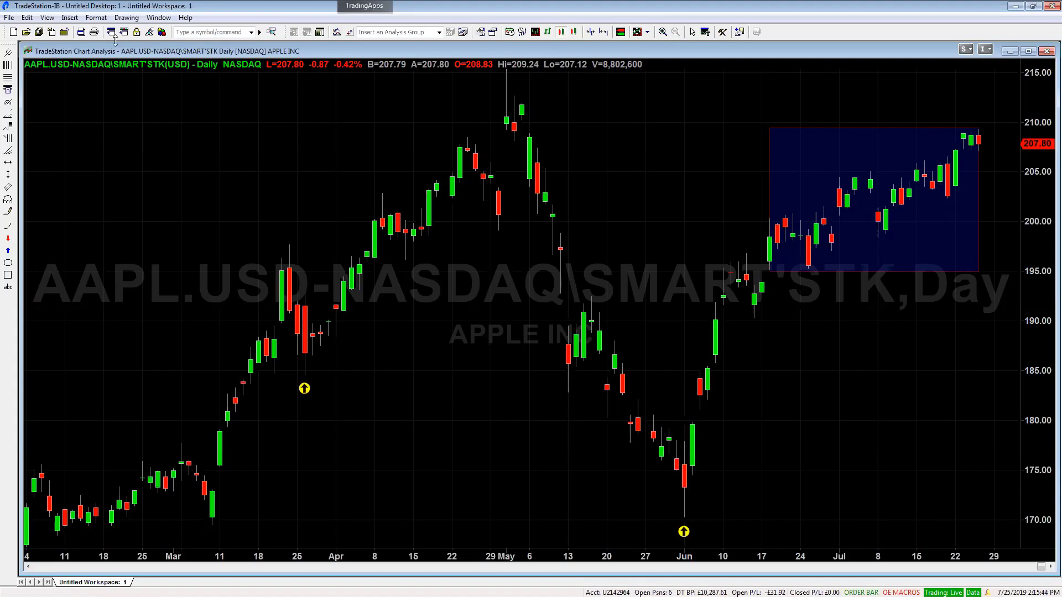
left_click(127, 17)
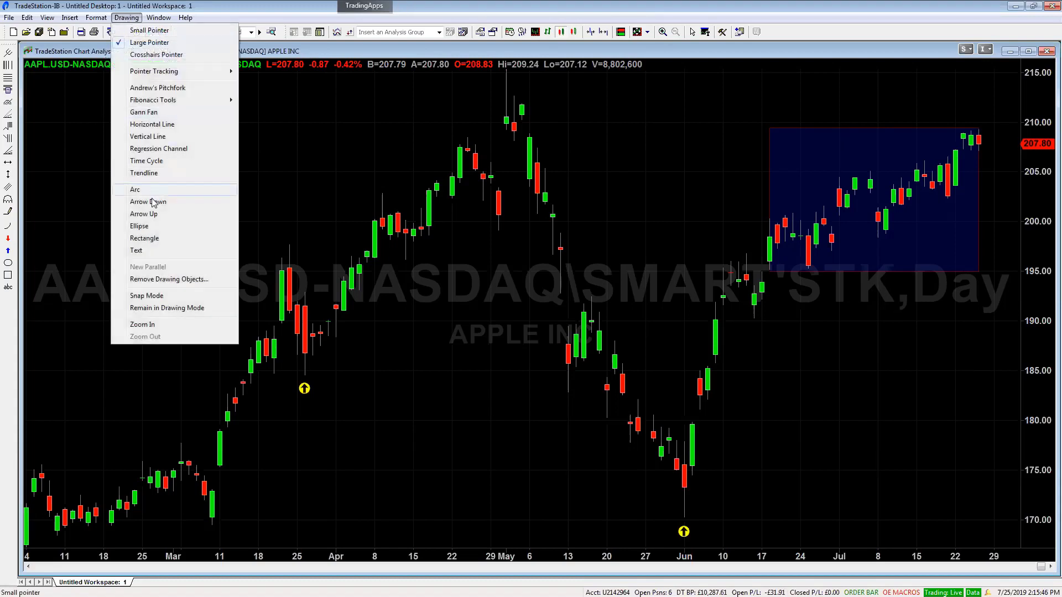
- Draw an ellipse around the June low and fill it with green
left_click(152, 226)
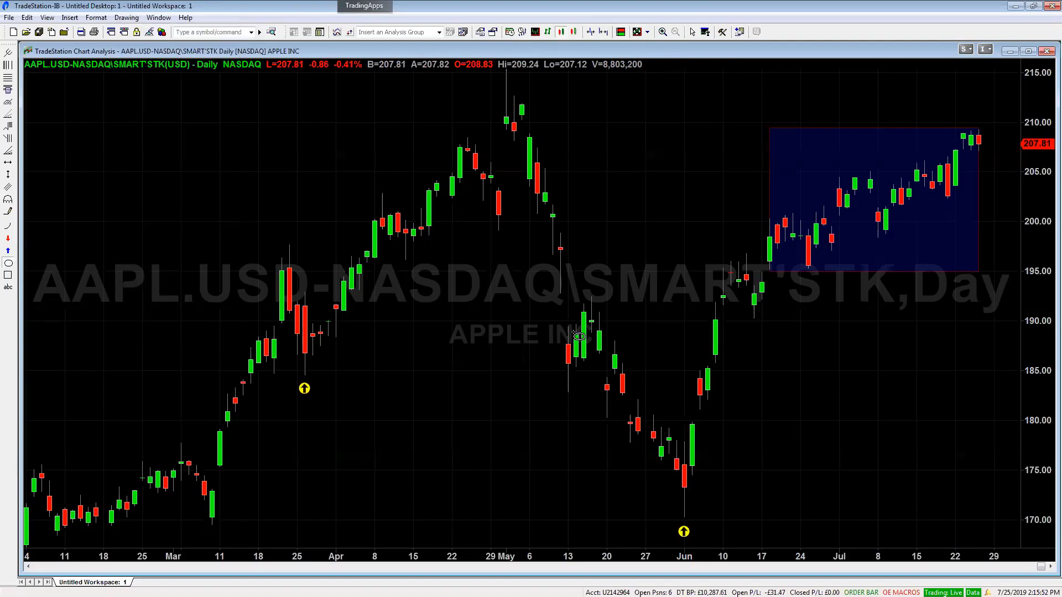
mouse_move(586, 297)
left_mouse_down()
mouse_move(708, 476)
mouse_move(695, 526)
mouse_move(786, 519)
left_mouse_up()
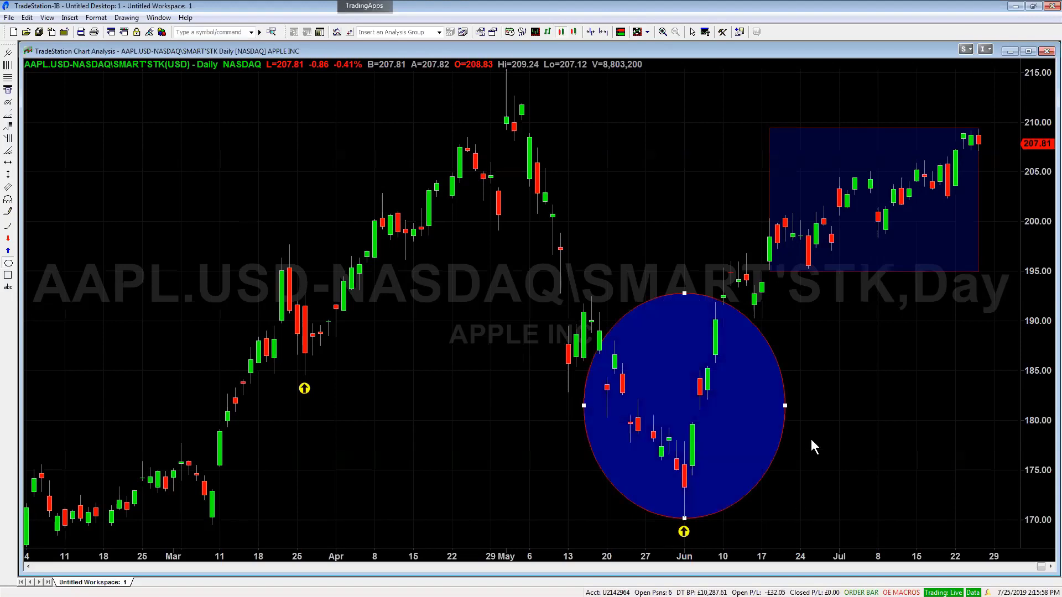
right_click(659, 314)
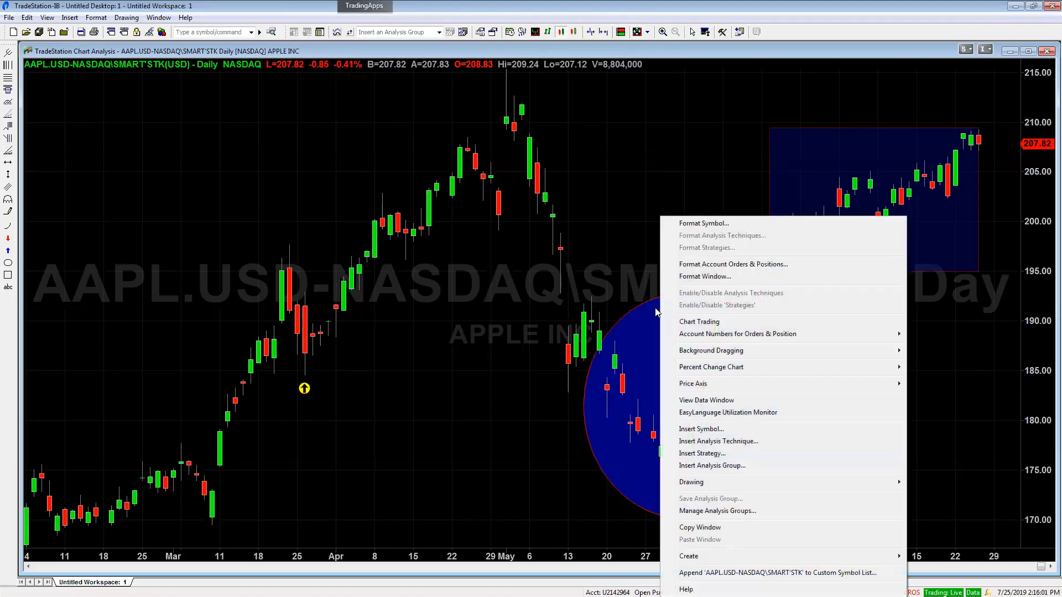
left_click(654, 301)
right_click(653, 300)
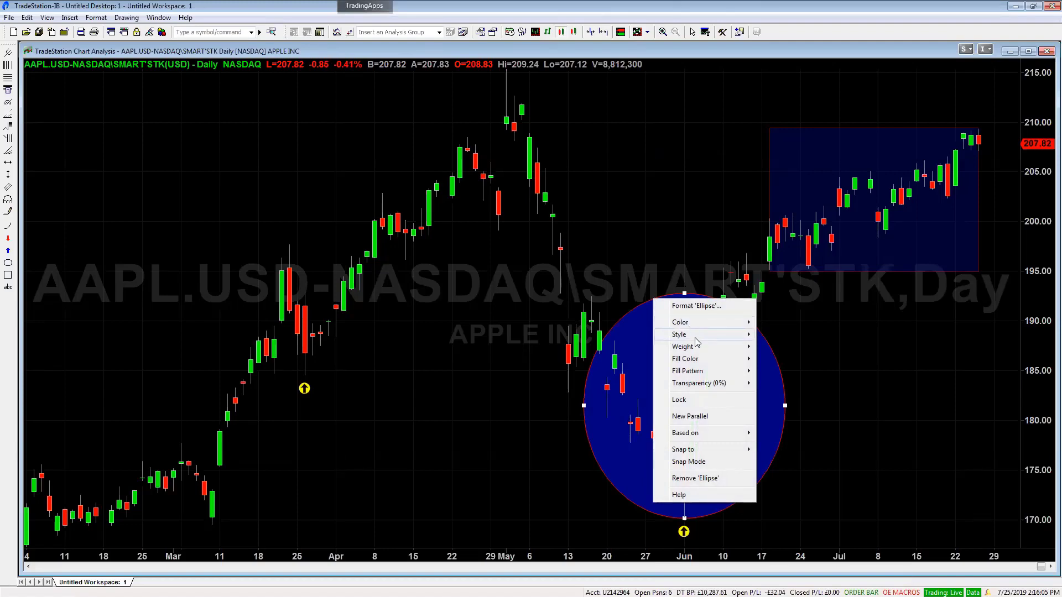
mouse_move(705, 359)
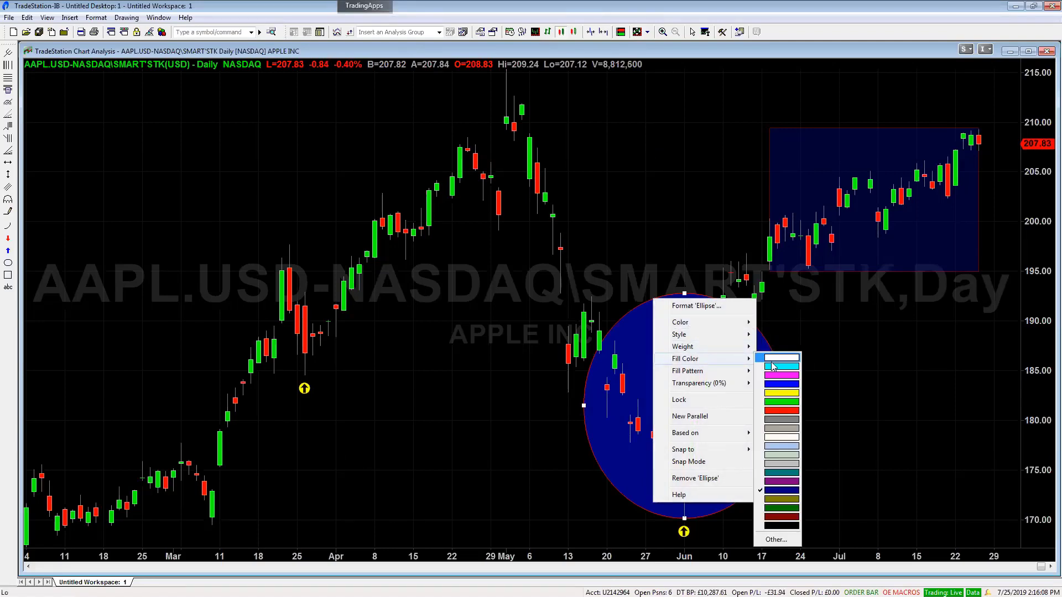
left_click(787, 402)
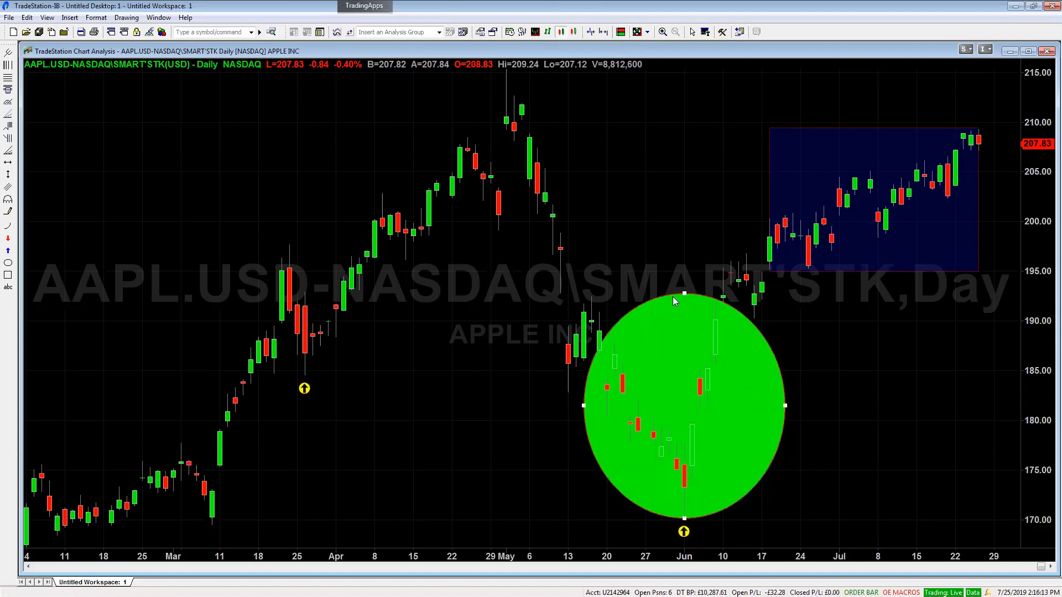
- Set the ellipse to 80% transparency and deselect it
right_click(673, 296)
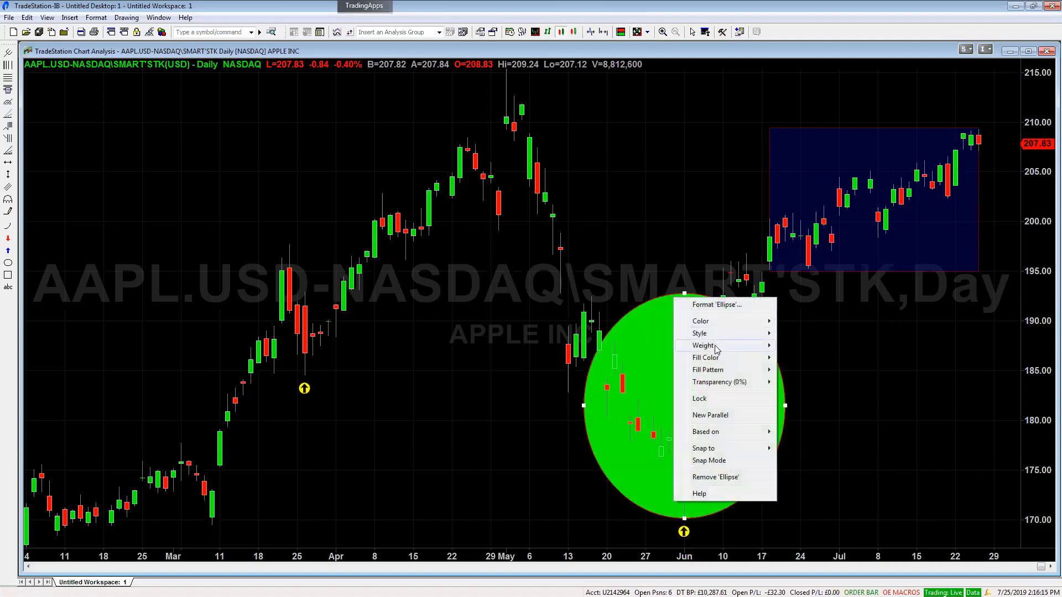
mouse_move(723, 386)
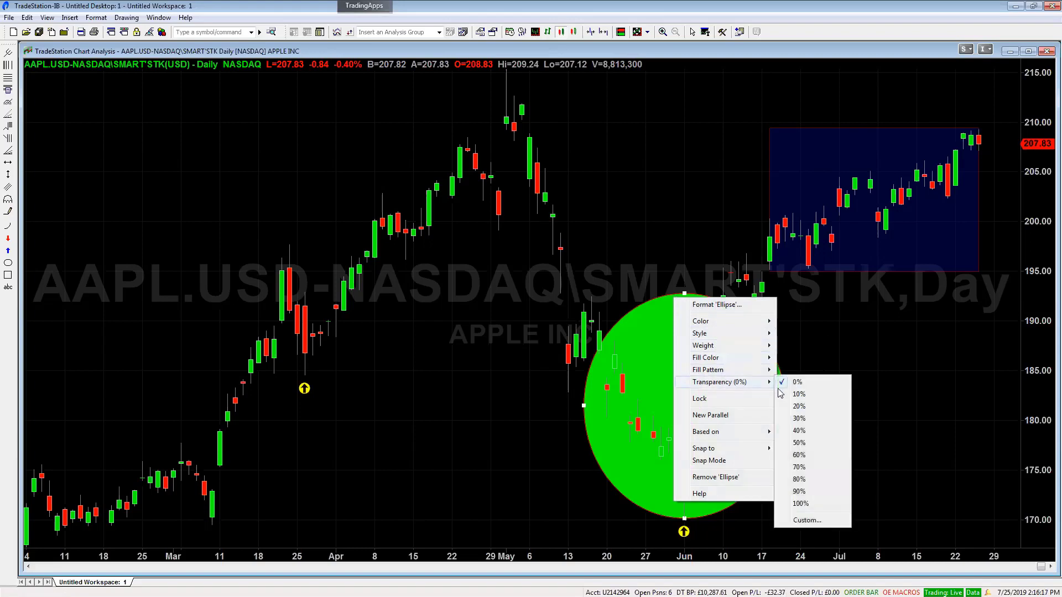
left_click(810, 481)
left_click(858, 442)
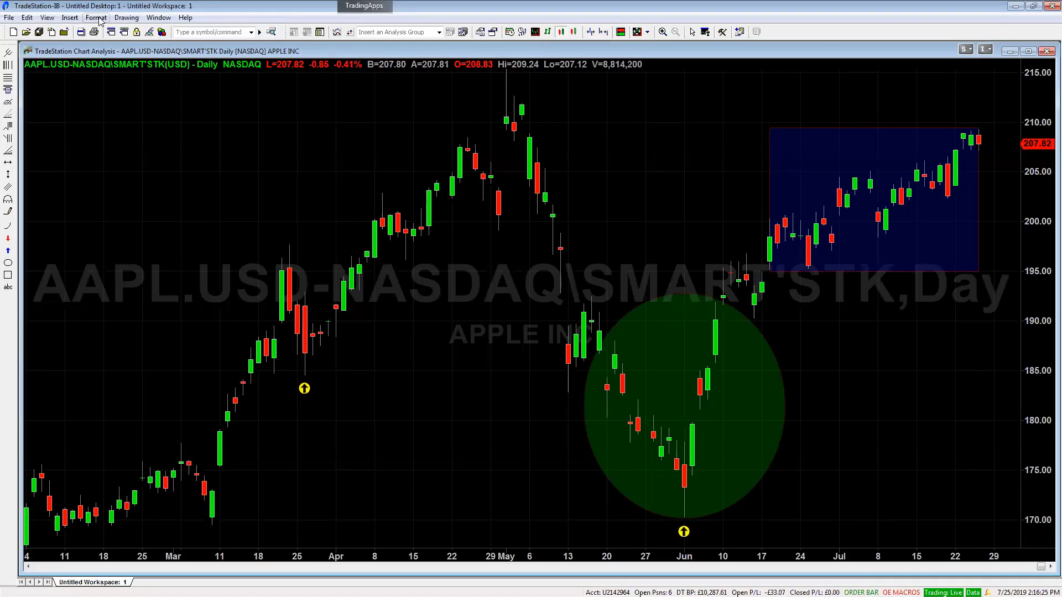
- Place a text note reading 'This is Resistance' above the May high near 210
left_click(132, 18)
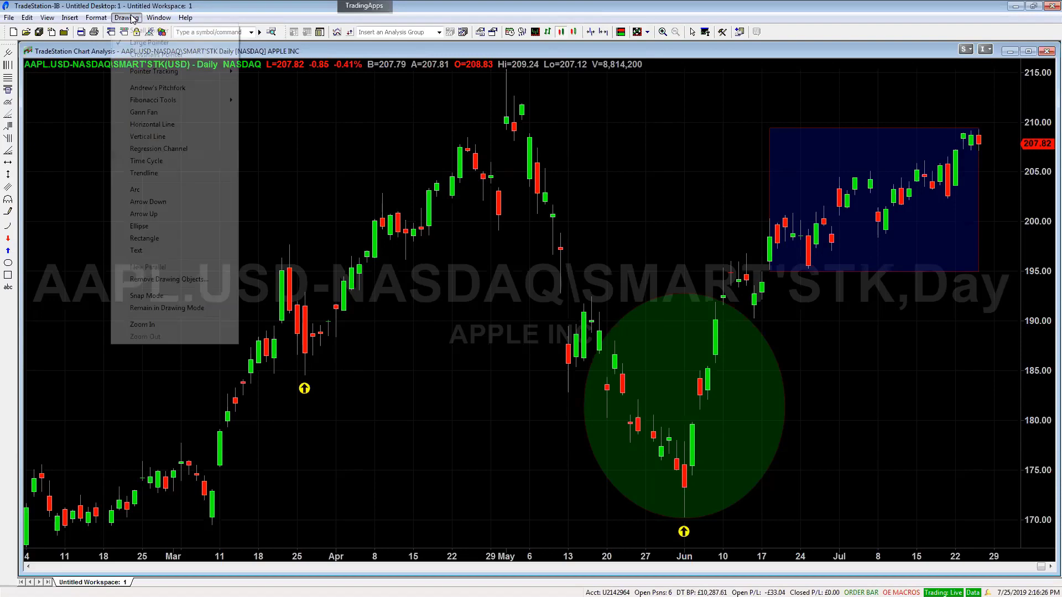
left_click(137, 251)
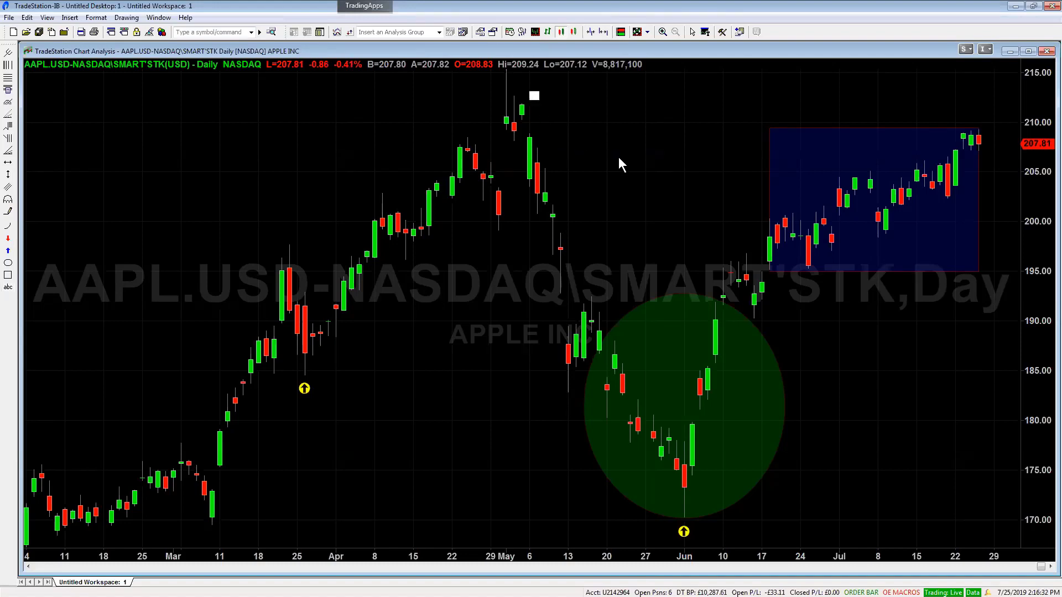
type("Tgu")
key("BackSpace")
key("BackSpace")
type("his")
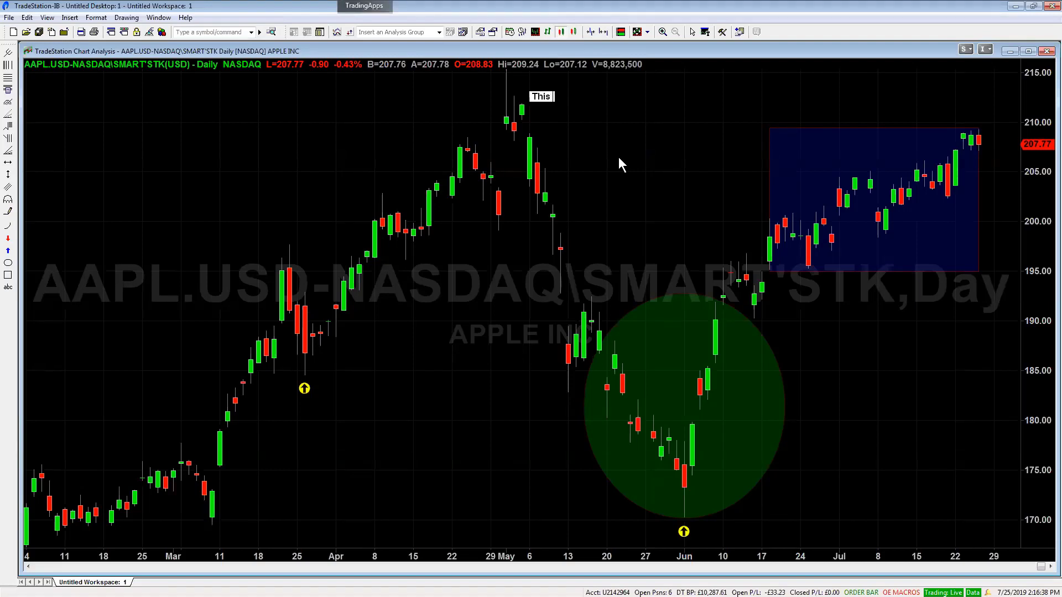
type(" is Resistance")
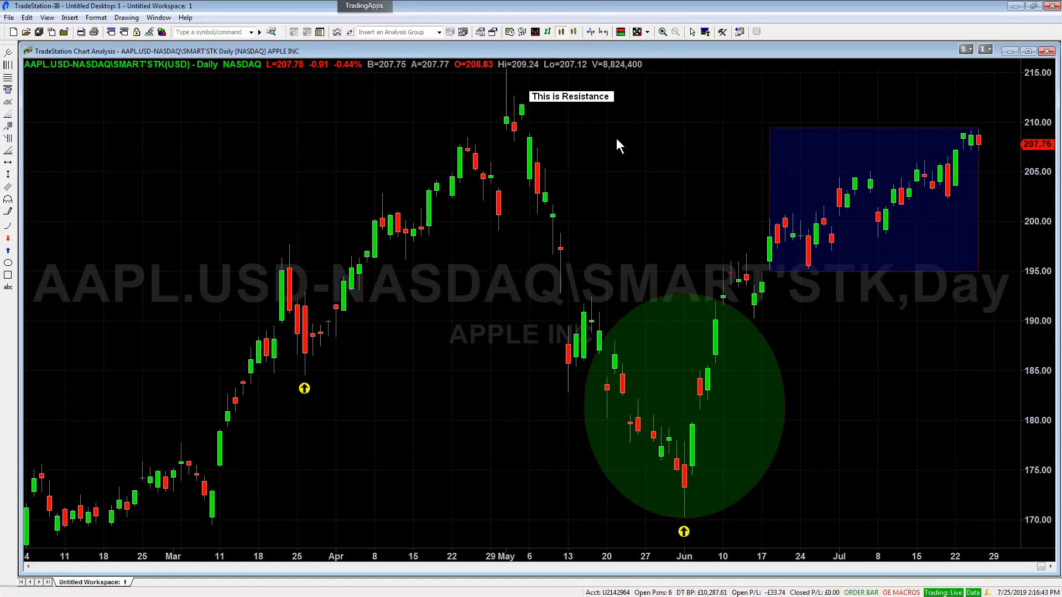
left_click(616, 139)
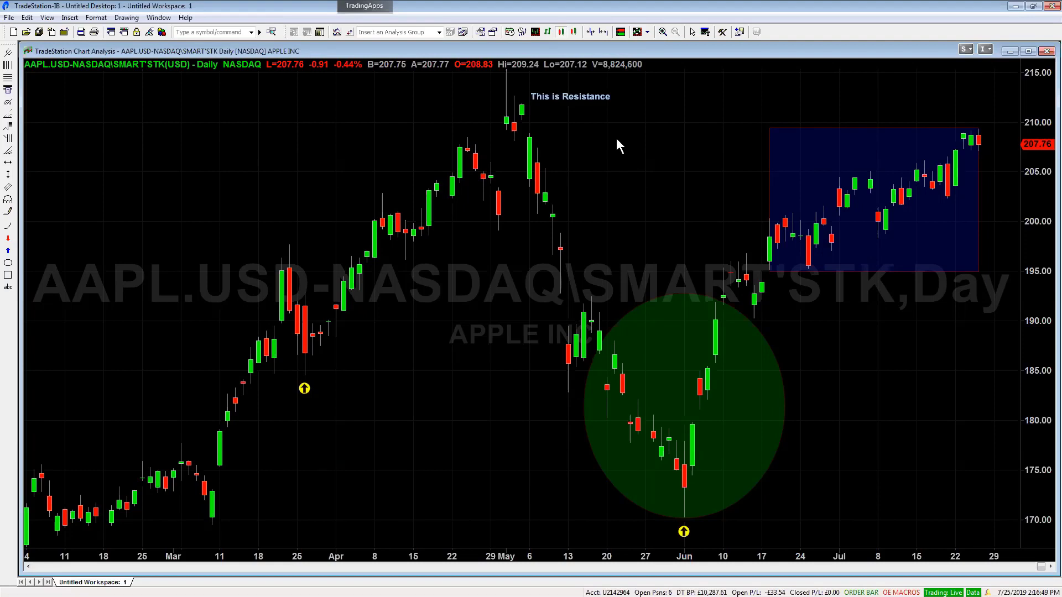
- Color the 'This is Resistance' note yellow and bring up its Format Text settings
right_click(588, 101)
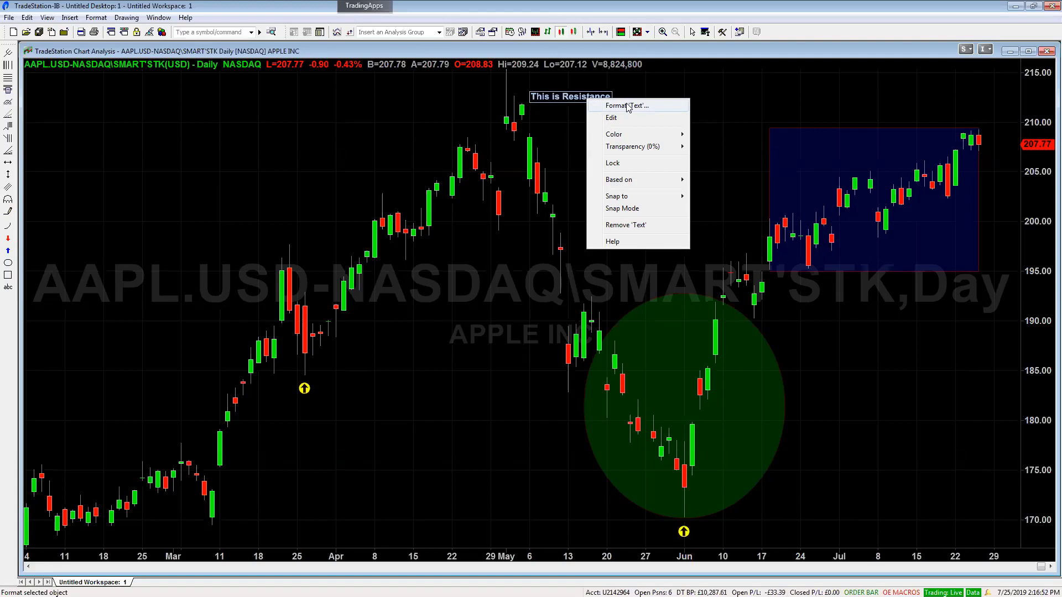
mouse_move(631, 138)
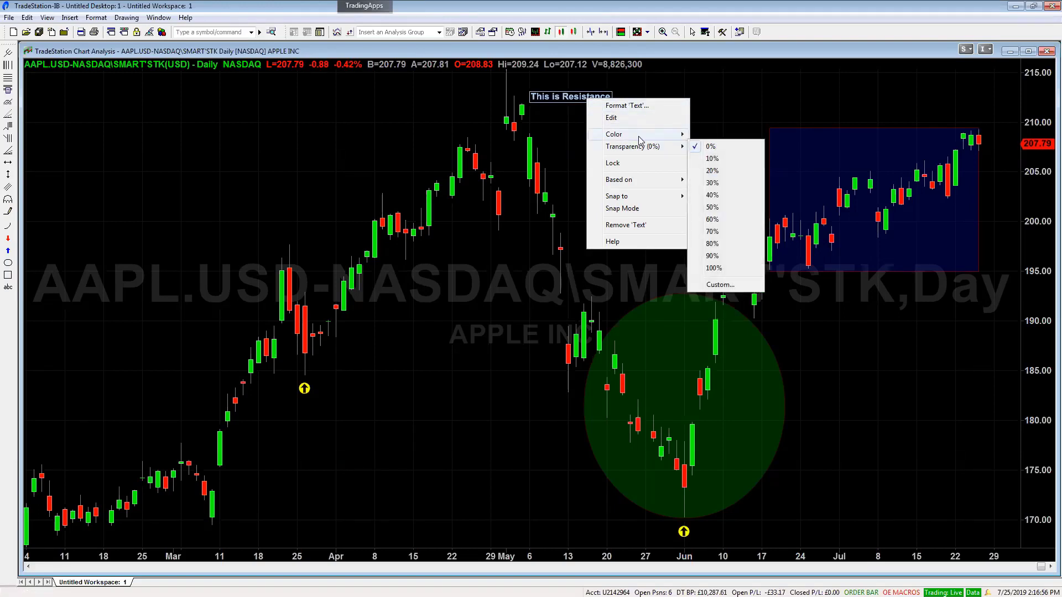
left_click(717, 175)
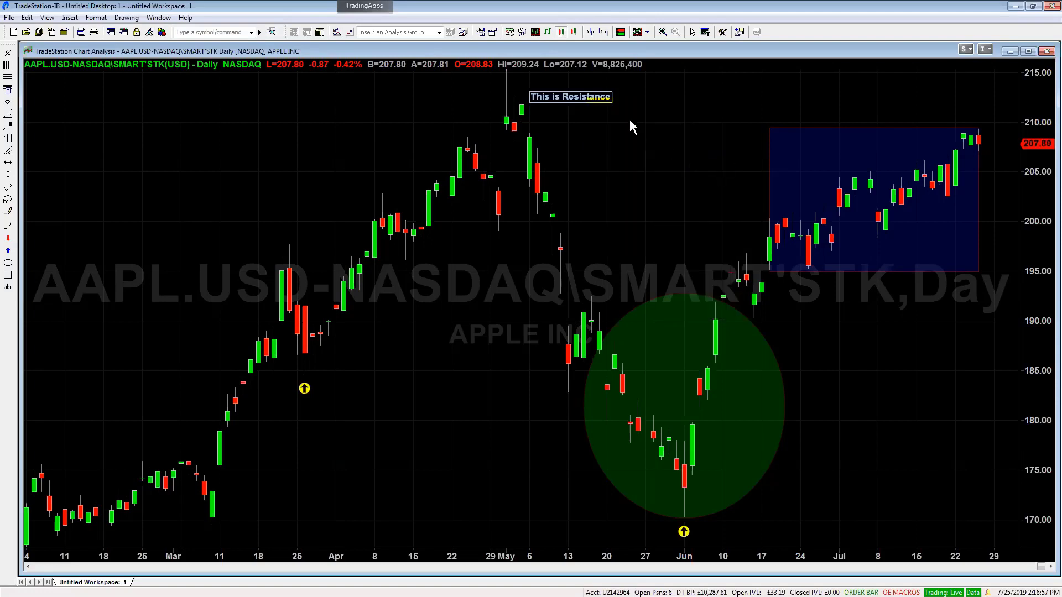
right_click(597, 95)
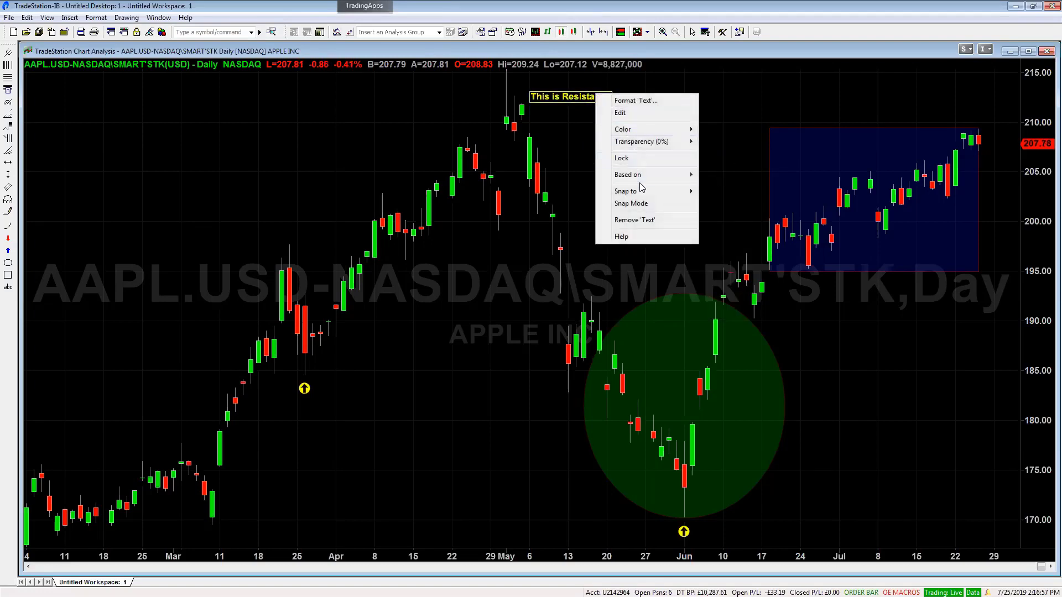
left_click(647, 102)
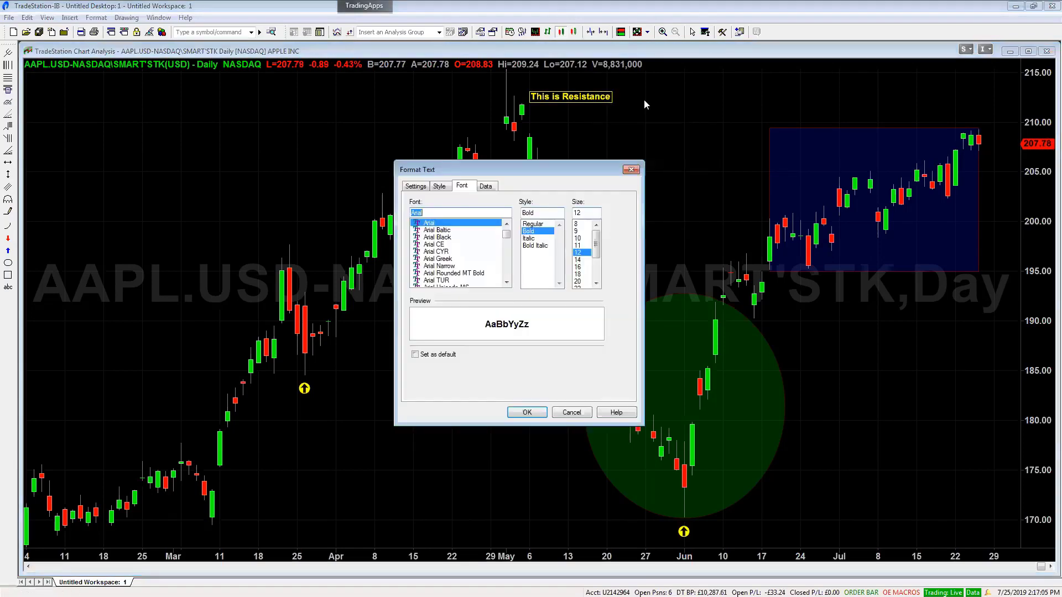
- Set the note's font size to 20 and apply it
left_click(578, 281)
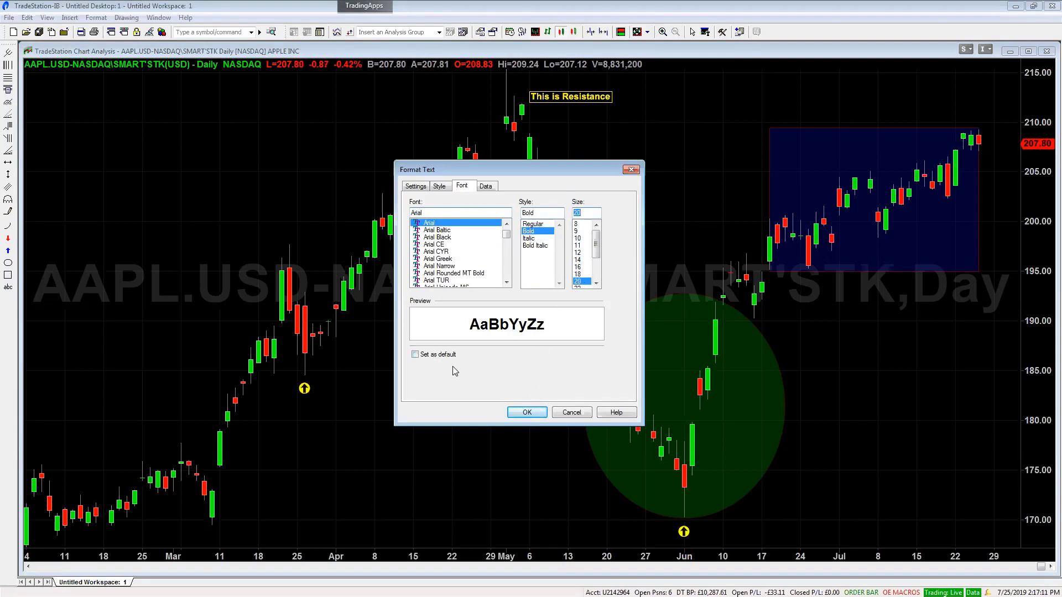
left_click(527, 412)
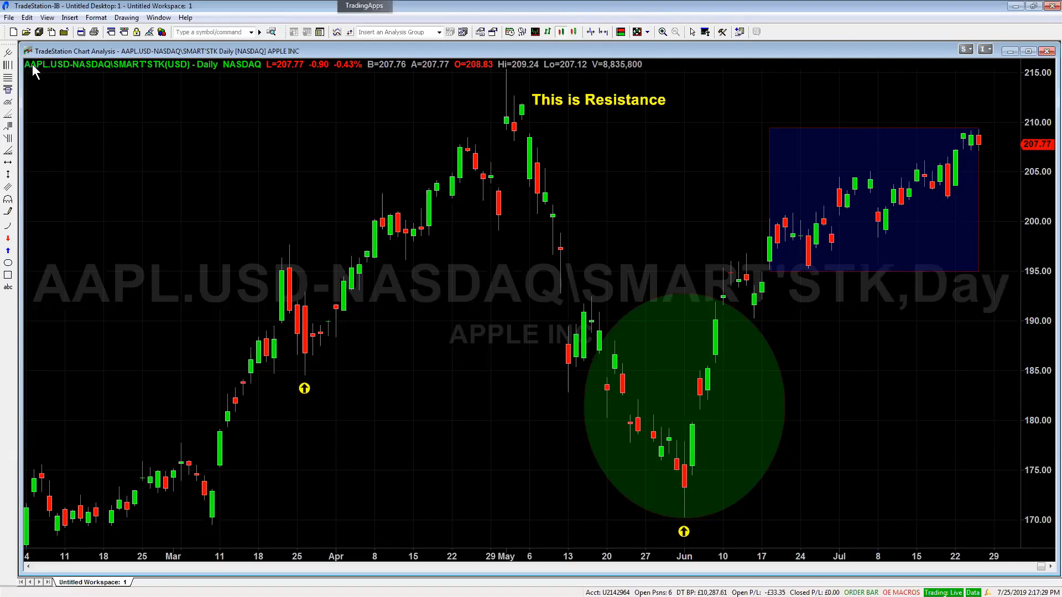
type("MSFT")
key("Return")
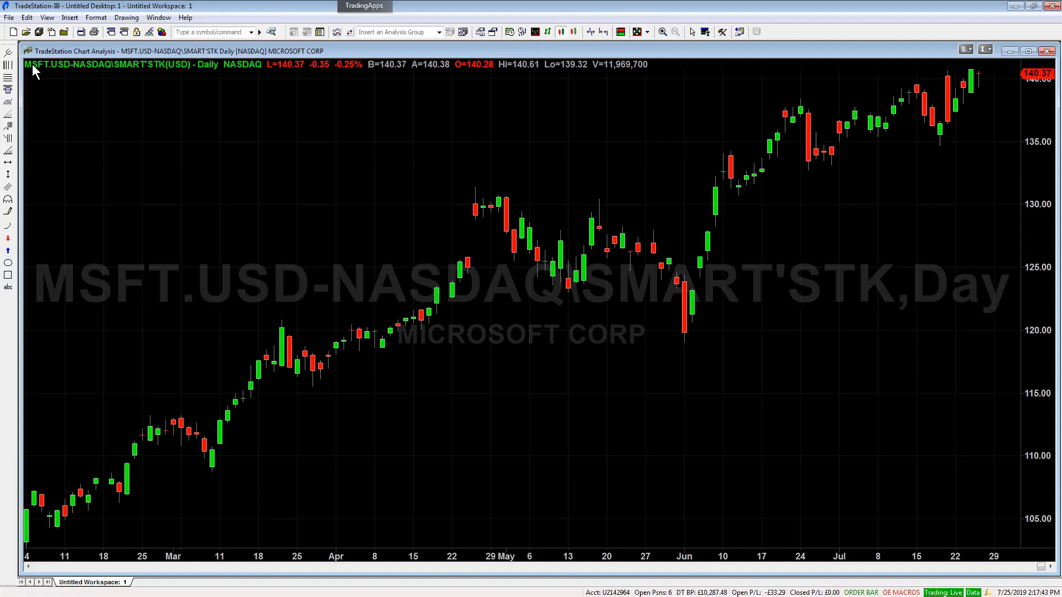
type("aapl")
key("Return")
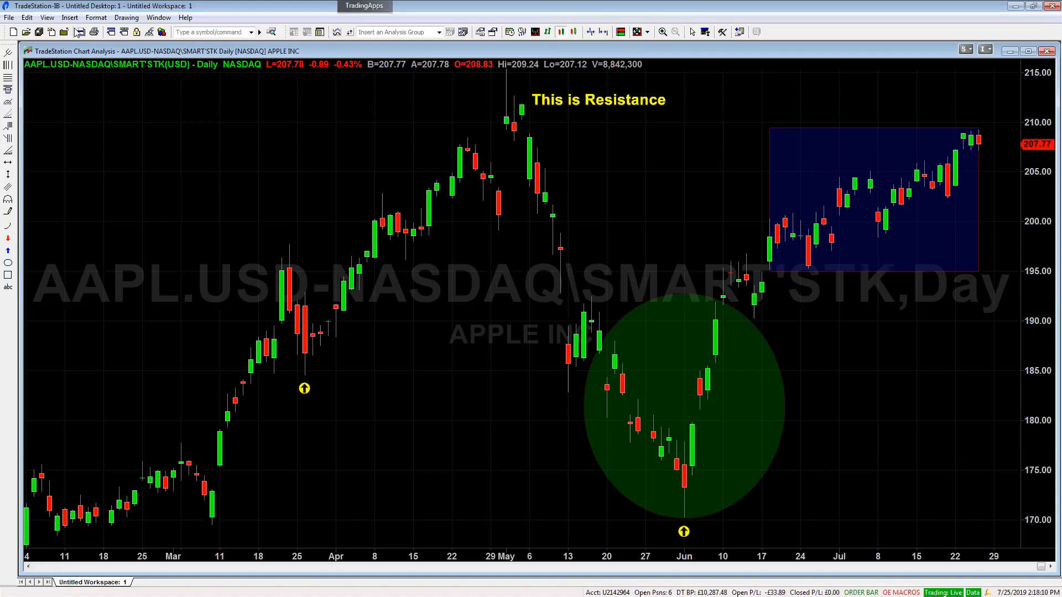
- Place a vertical line on the 4/9/2019 bar, leaving its options unchanged
left_click(125, 18)
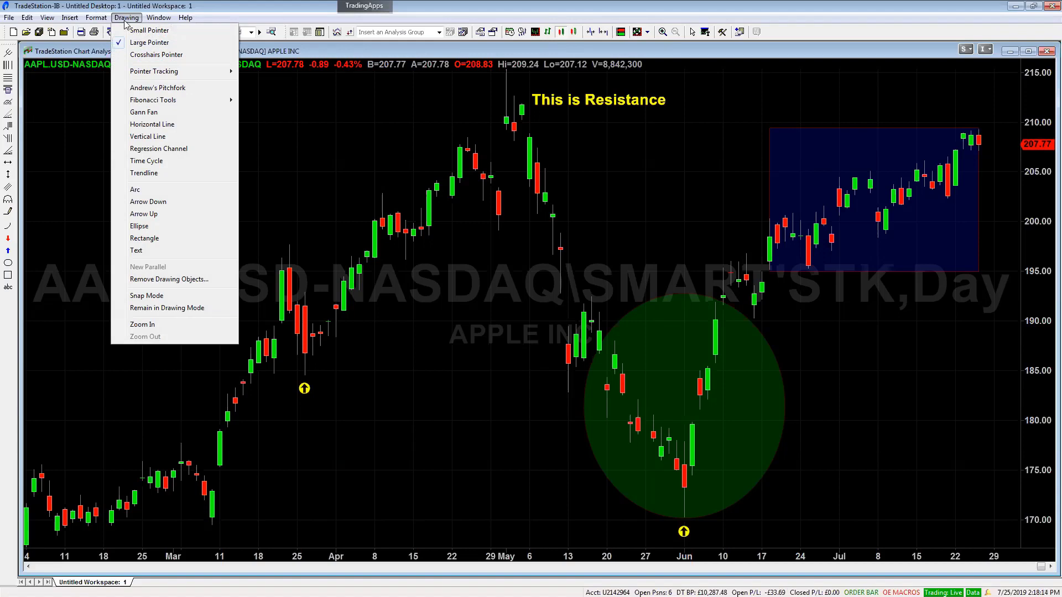
left_click(164, 137)
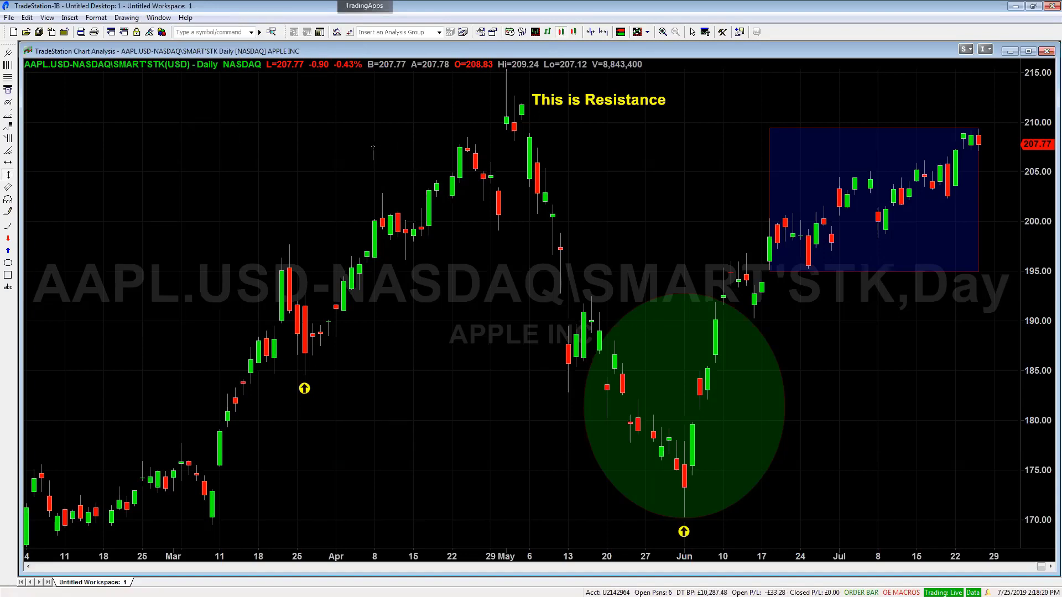
left_click(383, 160)
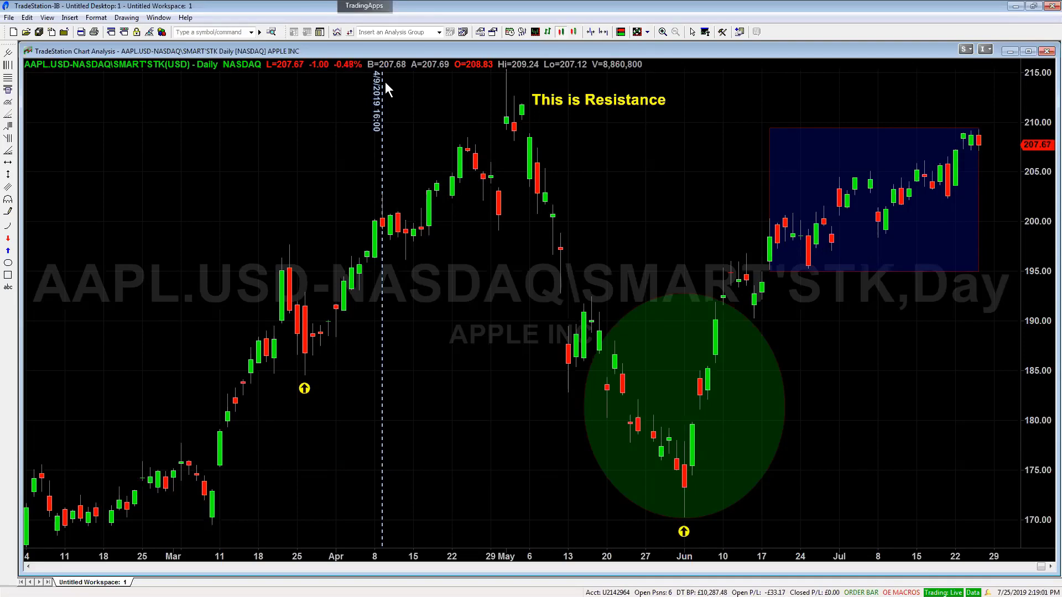
right_click(382, 147)
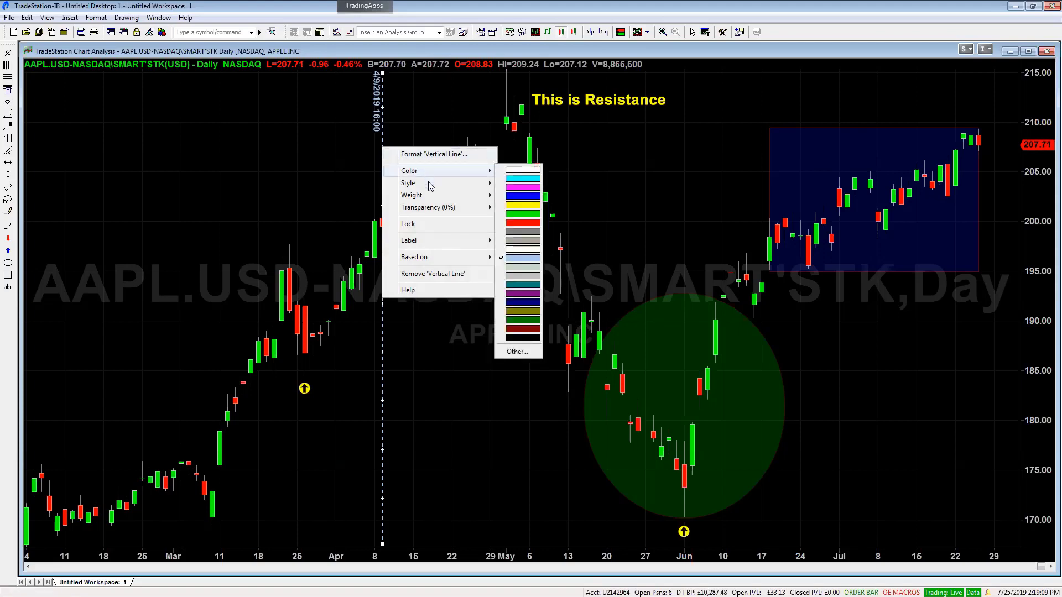
mouse_move(431, 187)
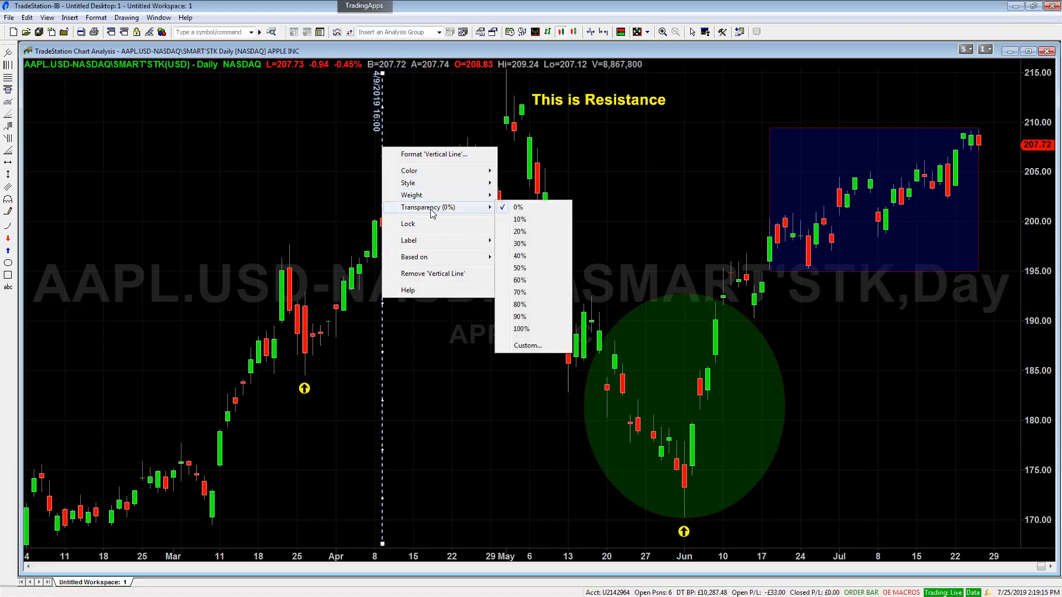
left_click(406, 84)
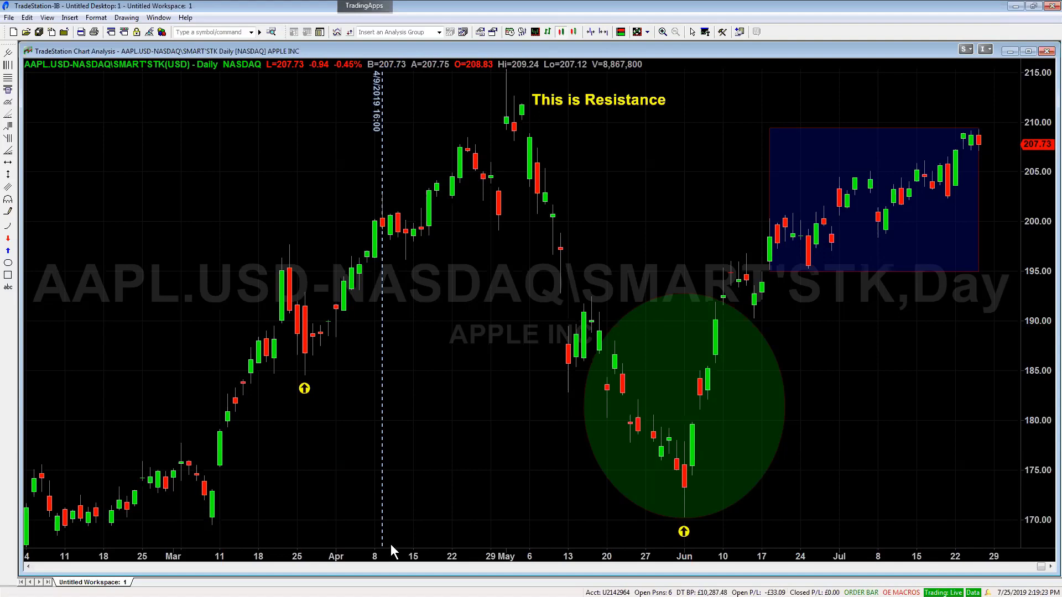
left_click(71, 18)
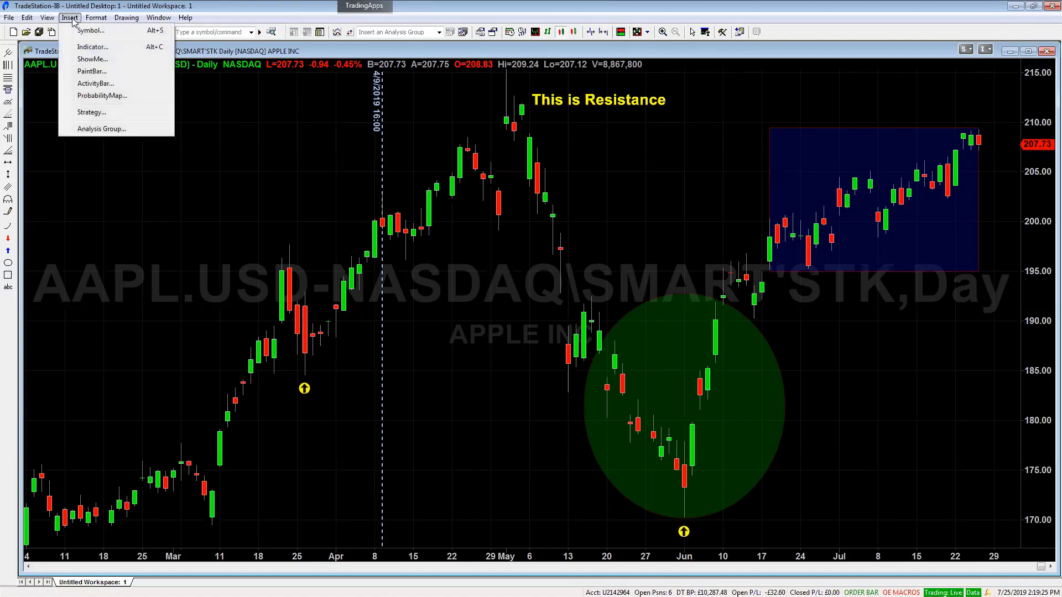
left_click(291, 171)
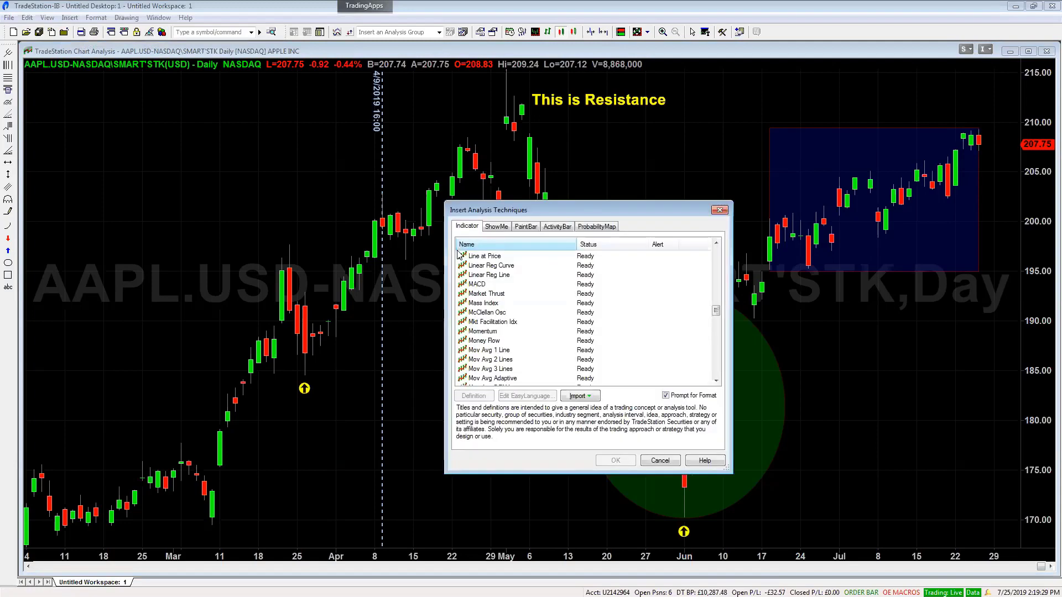
left_click_drag(715, 311, 712, 371)
left_click(539, 332)
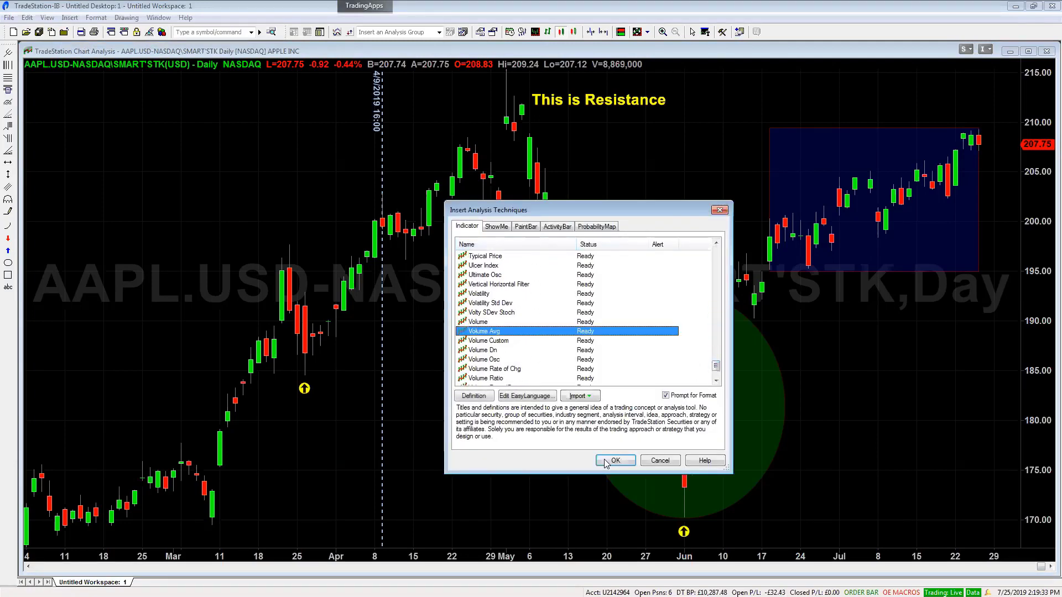
left_click(616, 461)
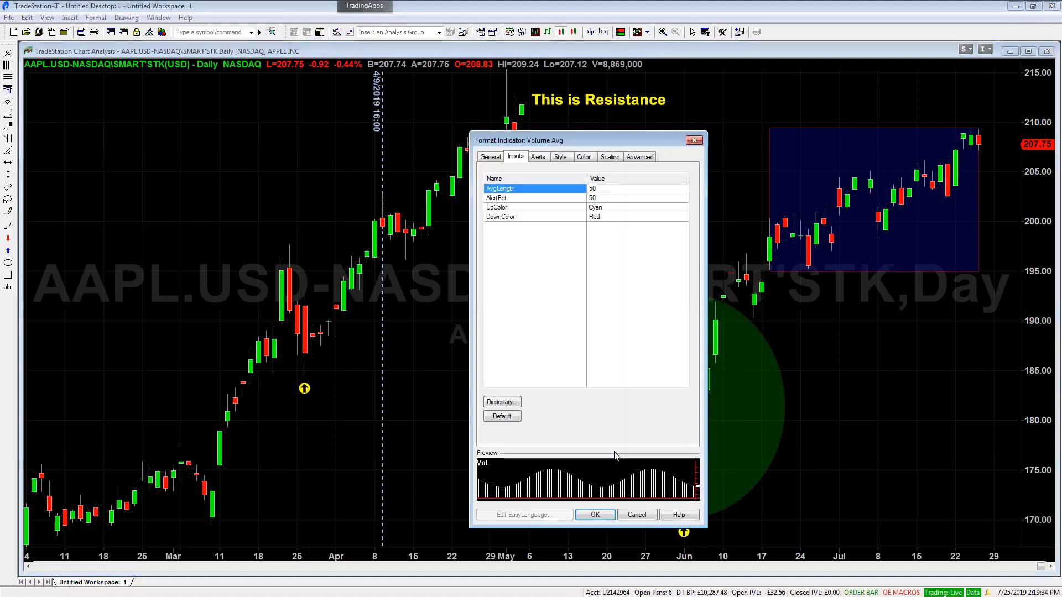
left_click(566, 158)
left_click(506, 189)
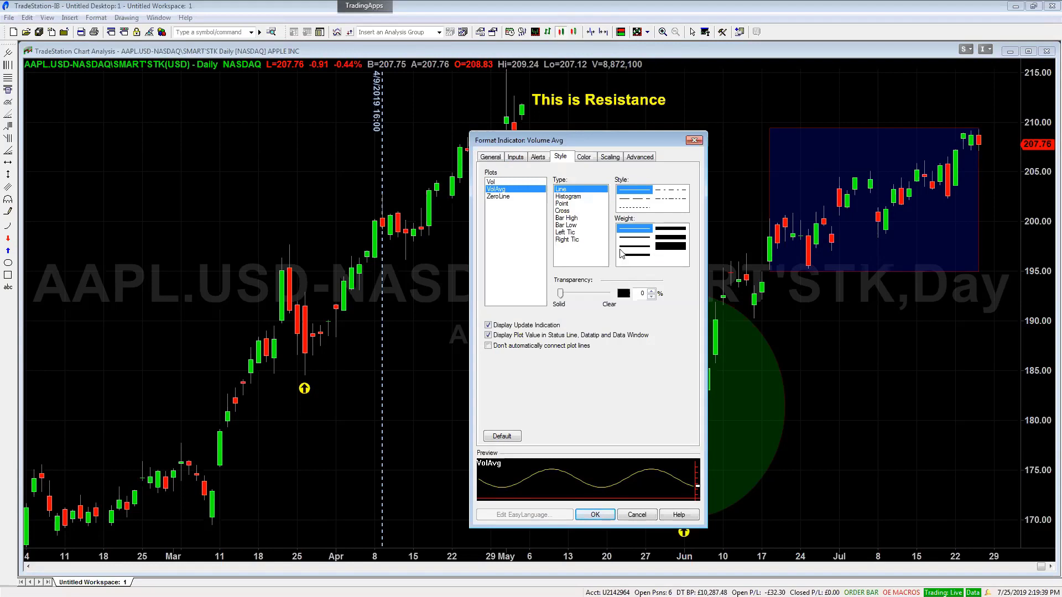
left_click(493, 182)
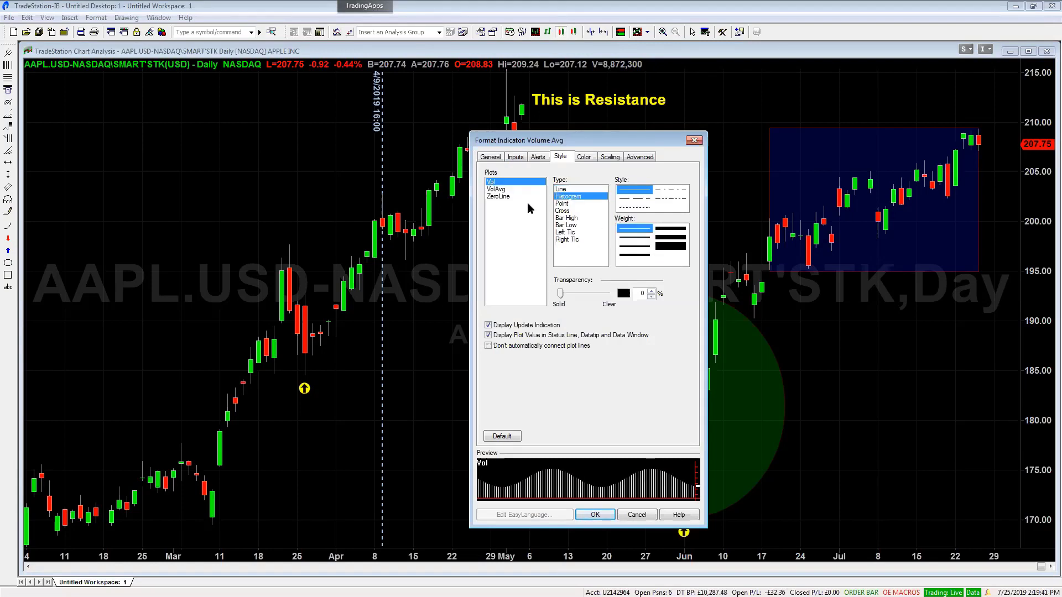
left_click(663, 230)
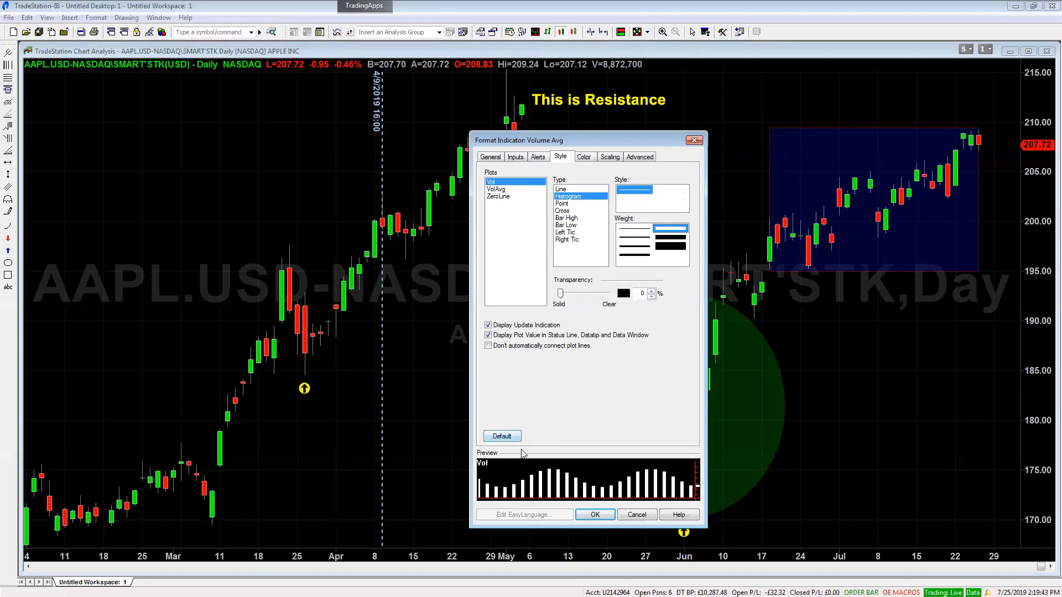
left_click(502, 436)
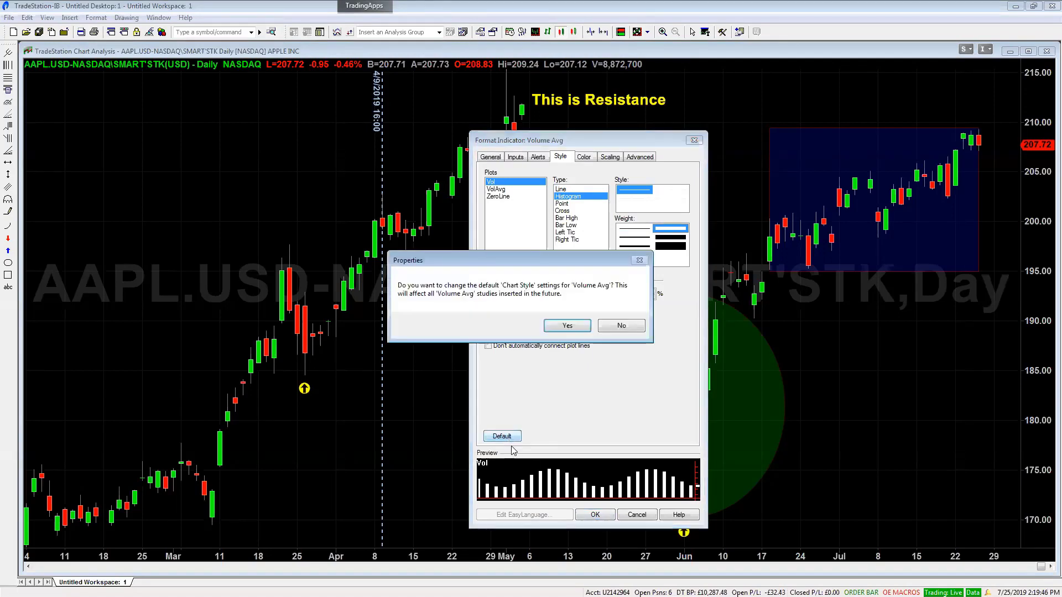
left_click(565, 330)
left_click(599, 515)
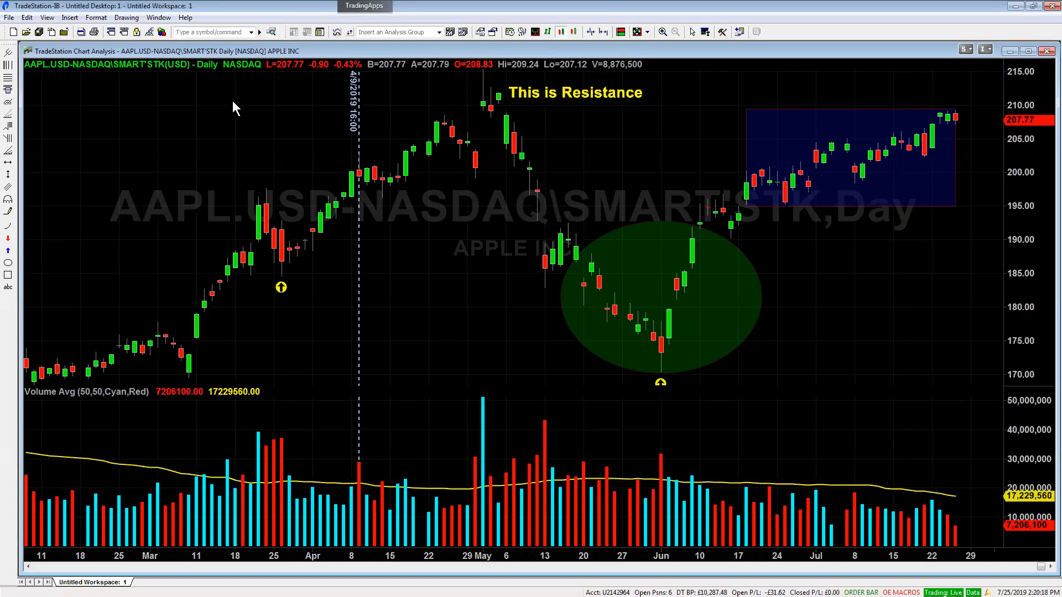
- Draw a horizontal line and drag it down to about 200.04
left_click(128, 18)
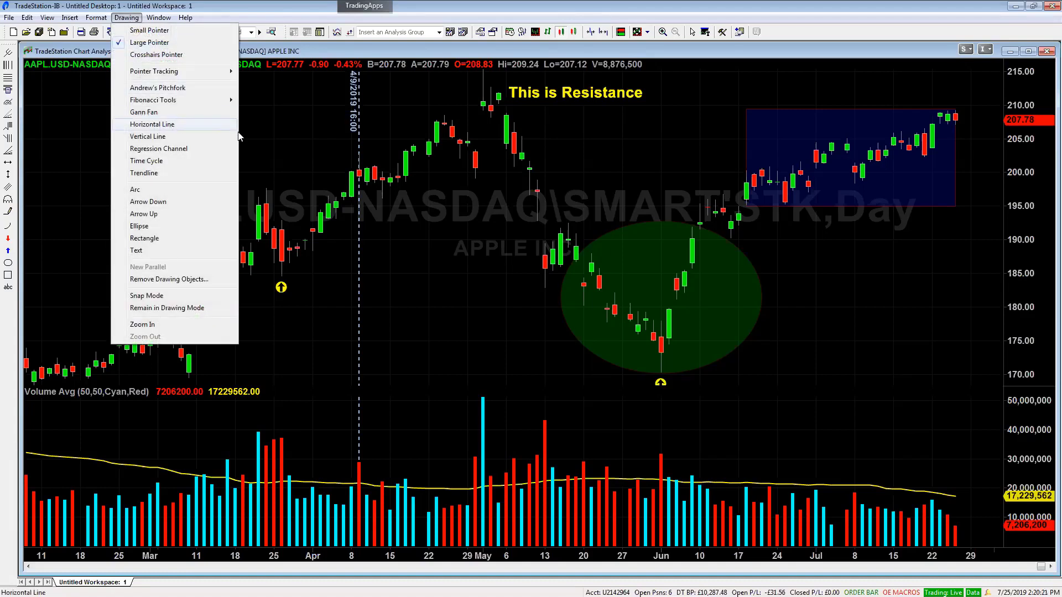
left_click(155, 125)
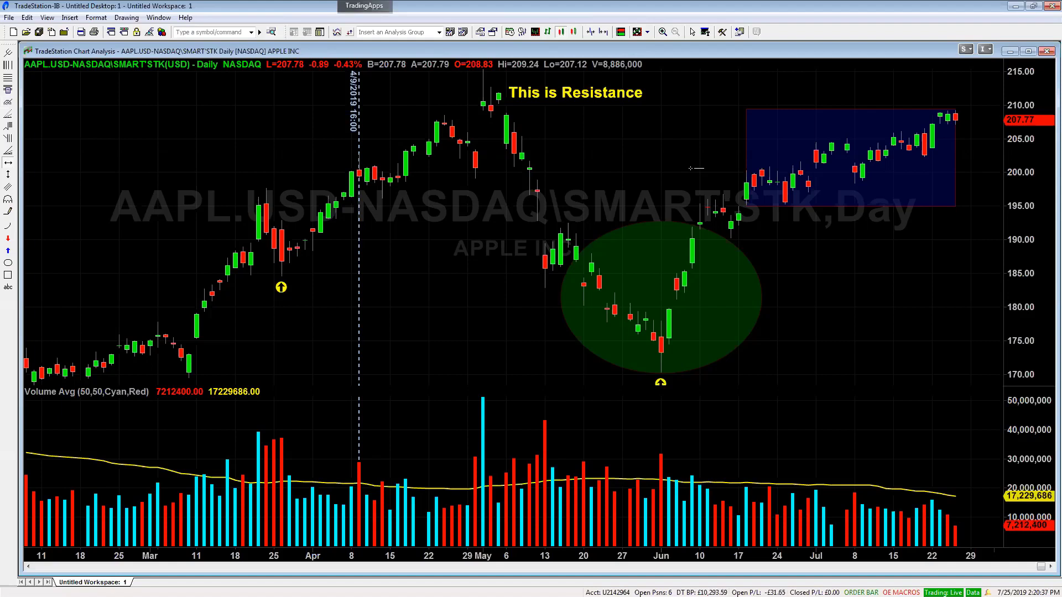
left_click(658, 153)
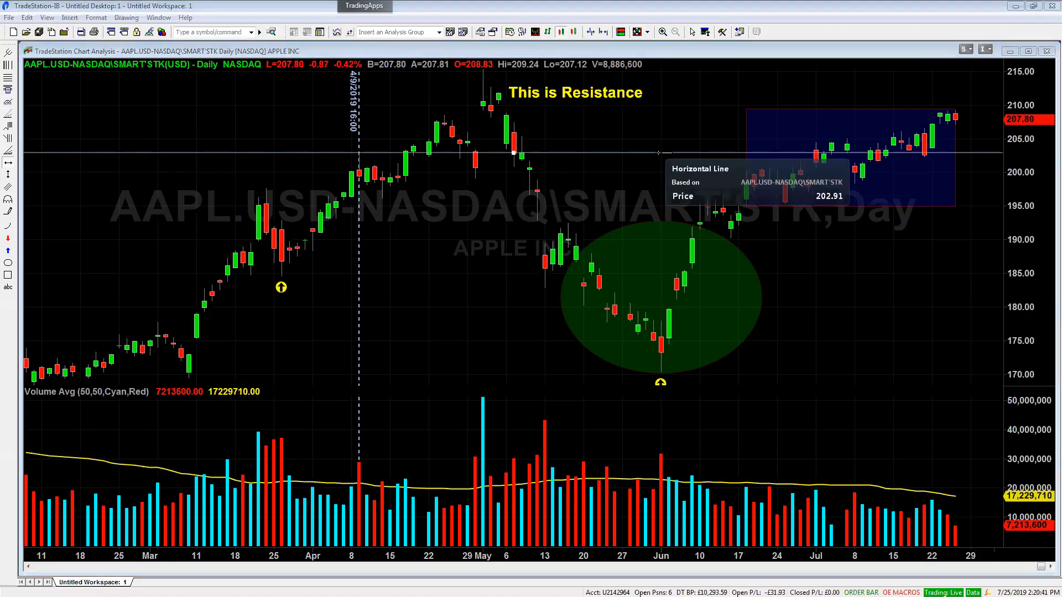
left_click_drag(658, 153, 655, 172)
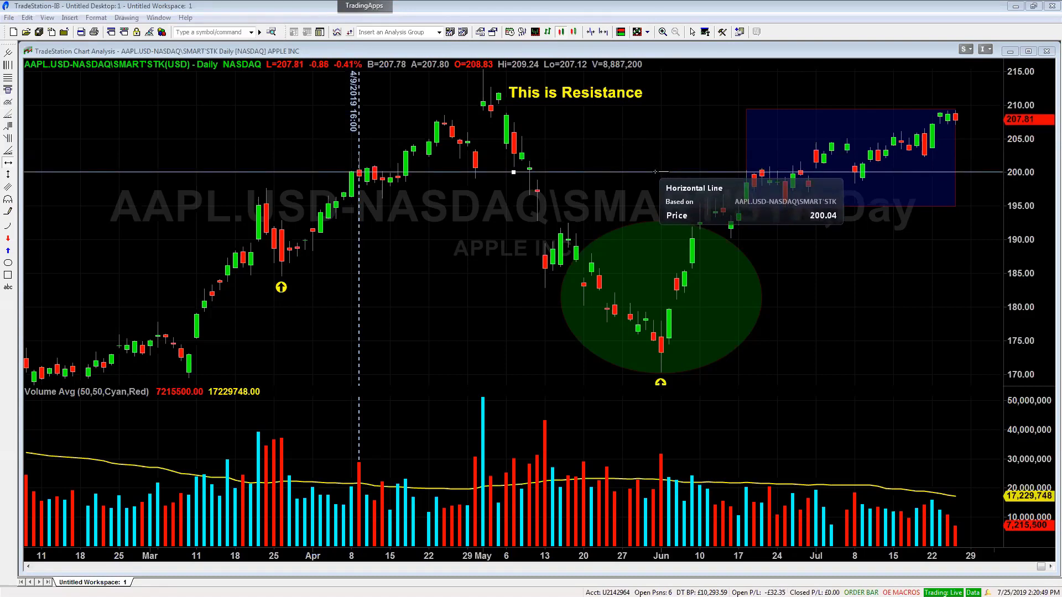
left_click_drag(655, 172, 655, 172)
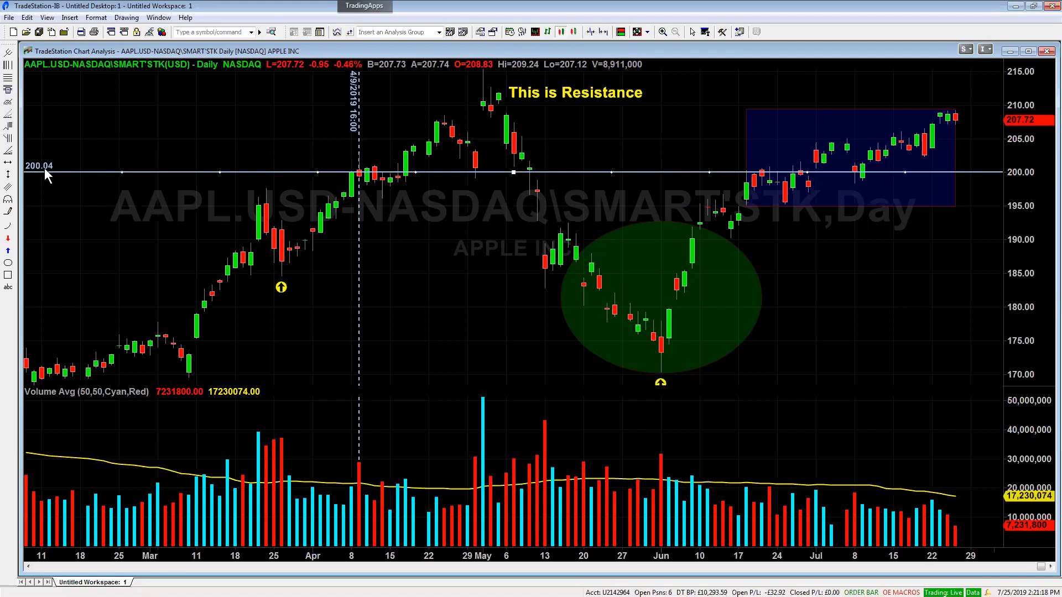
- In Format Horizontal Line, change the Data tab Price to 200.00 and apply it
right_click(169, 172)
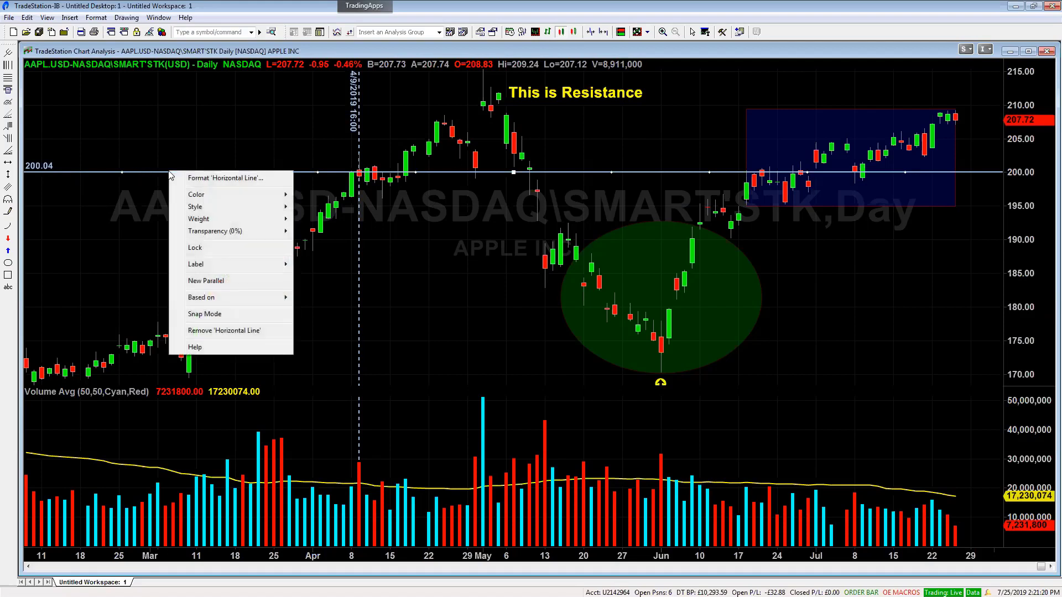
left_click(251, 183)
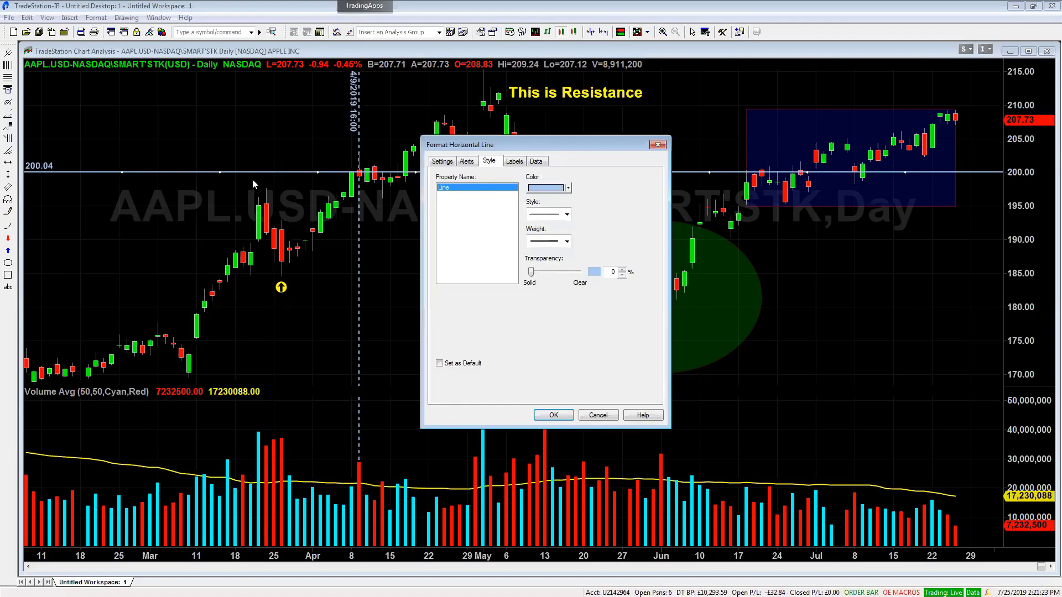
left_click(543, 162)
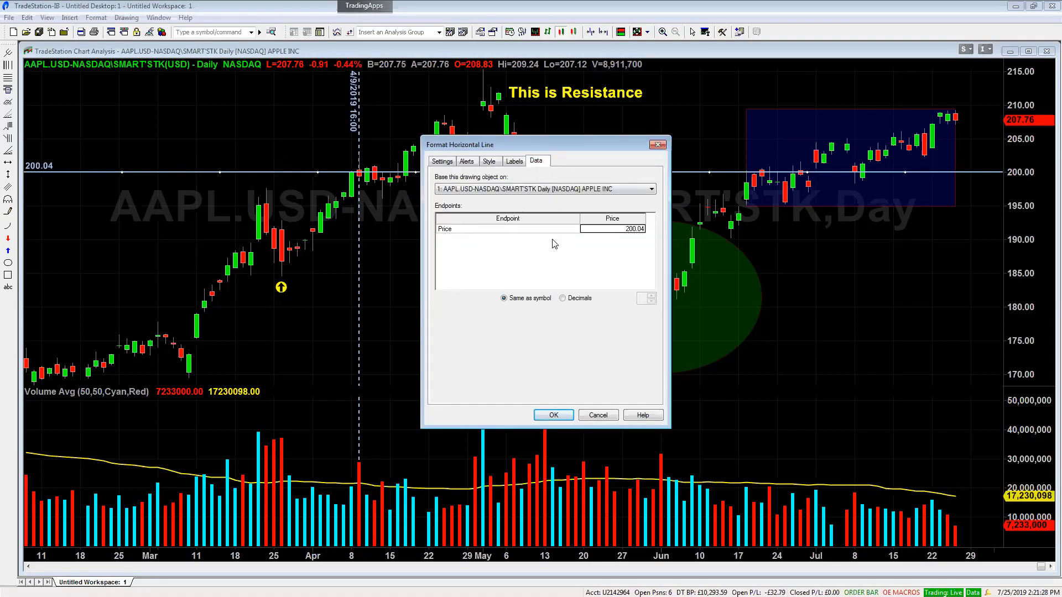
left_click(612, 230)
type("200.")
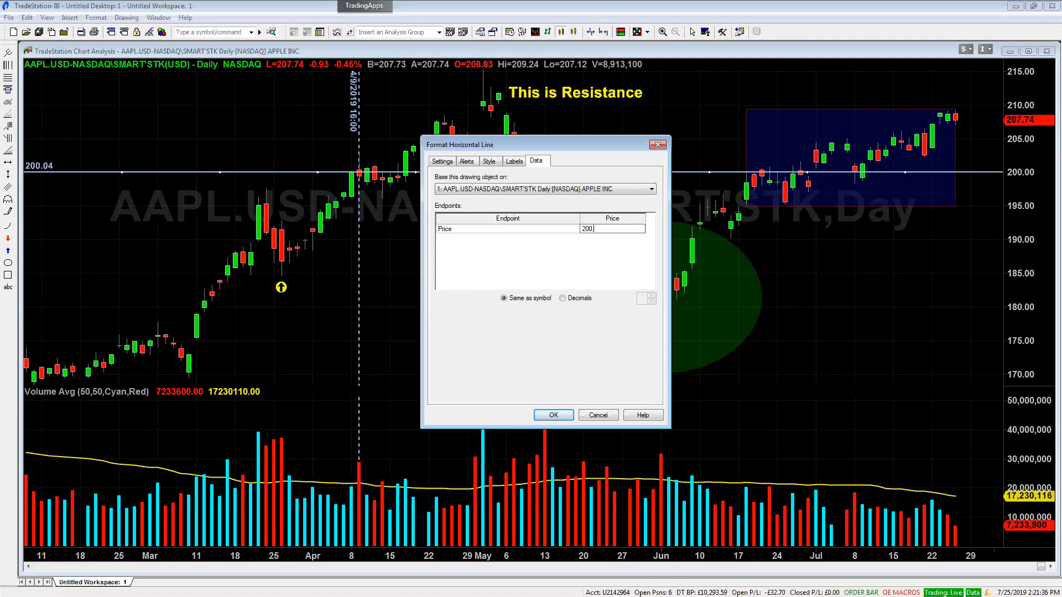
type("00")
left_click(560, 421)
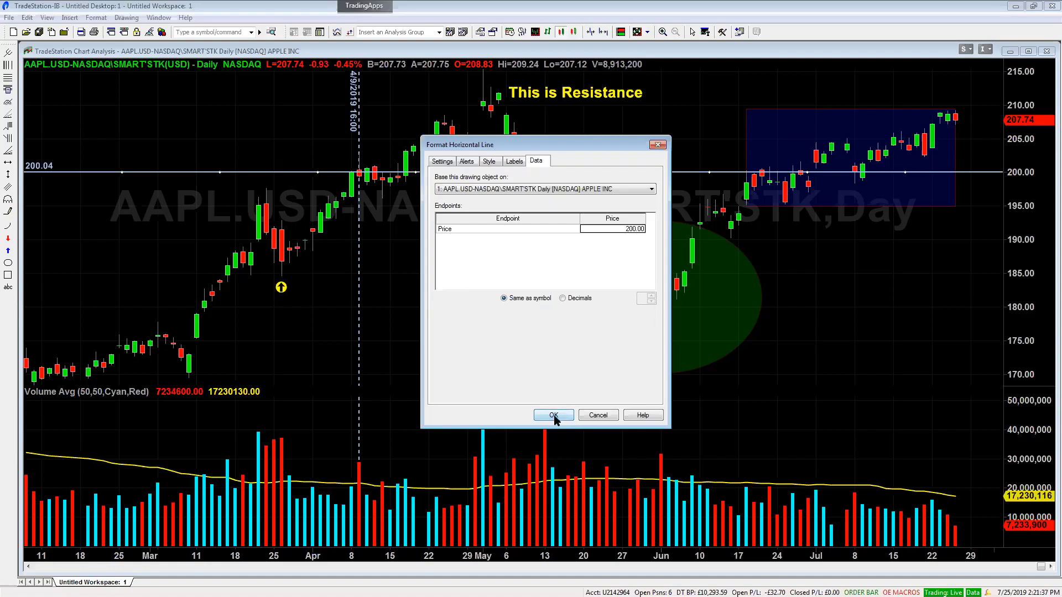
left_click(554, 416)
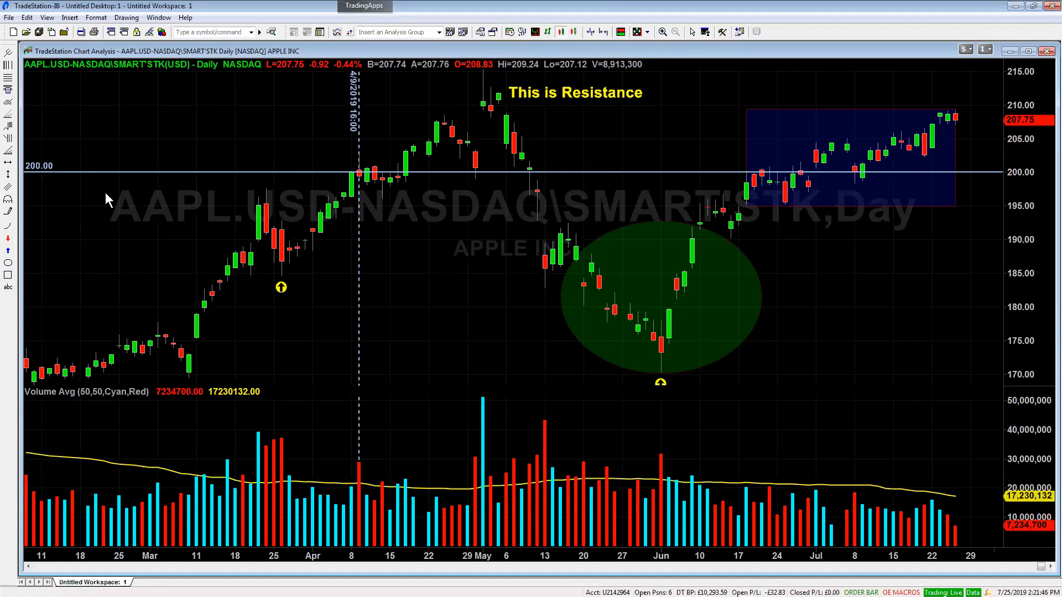
left_click(138, 173)
left_click(658, 221)
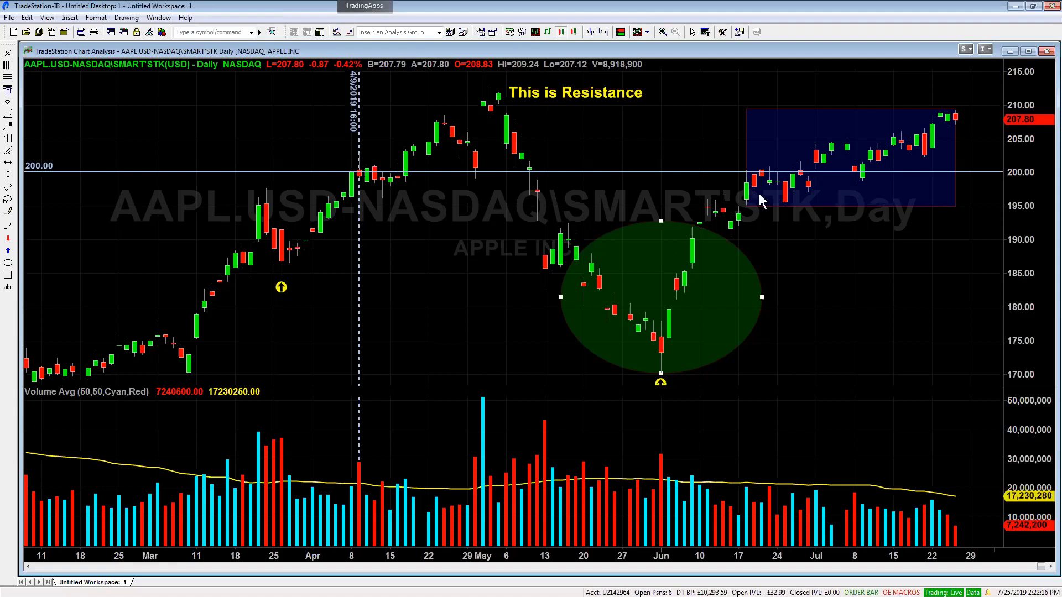
left_click(445, 267)
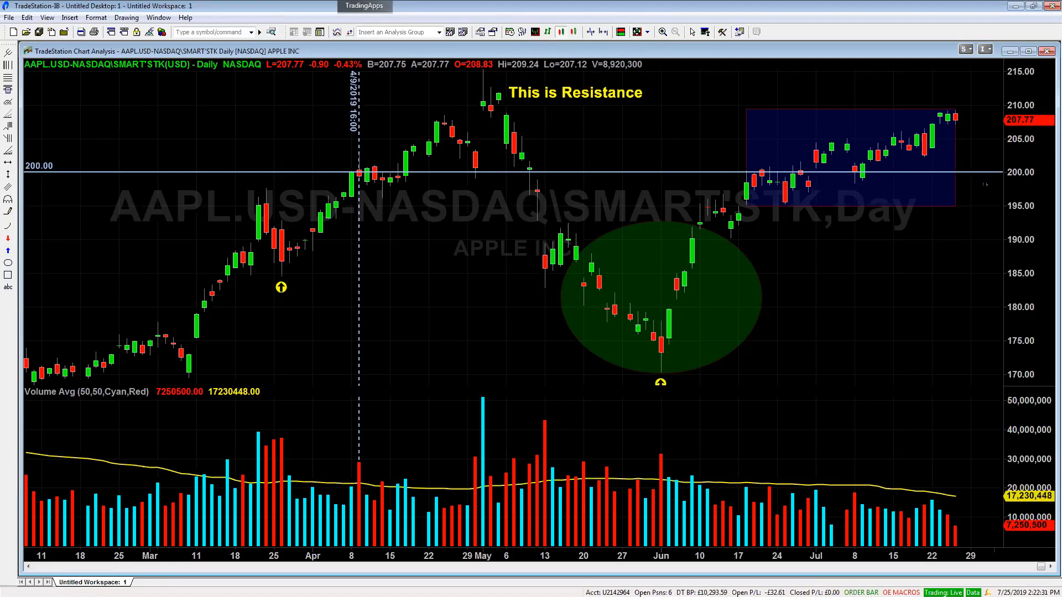
- Switch the chart to 5min bars and compress the bars to show more history
type("5min")
key("Return")
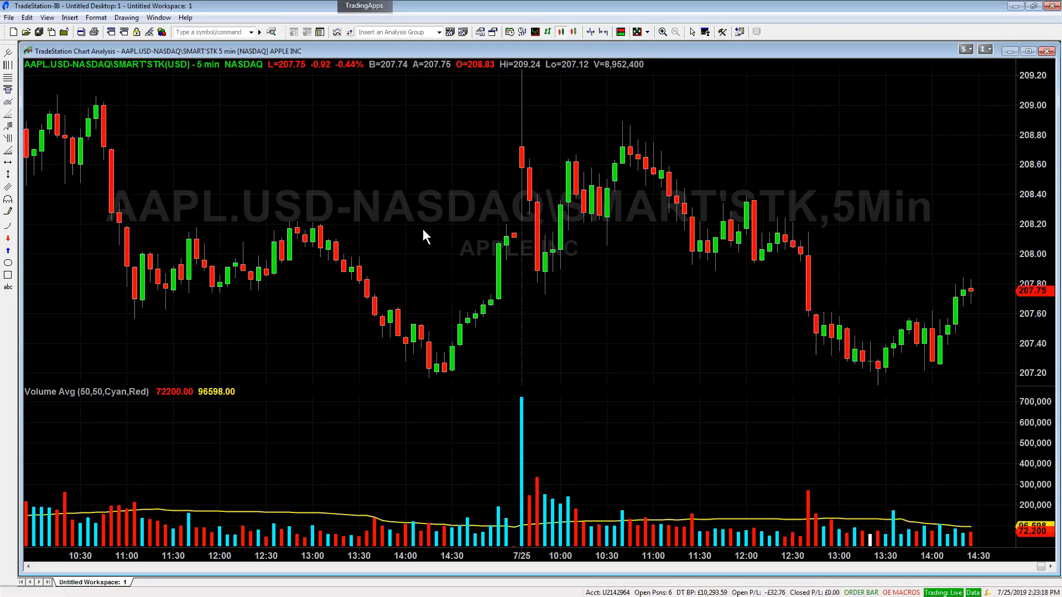
scroll(423, 229, "down", 2)
scroll(424, 233, "down", 5)
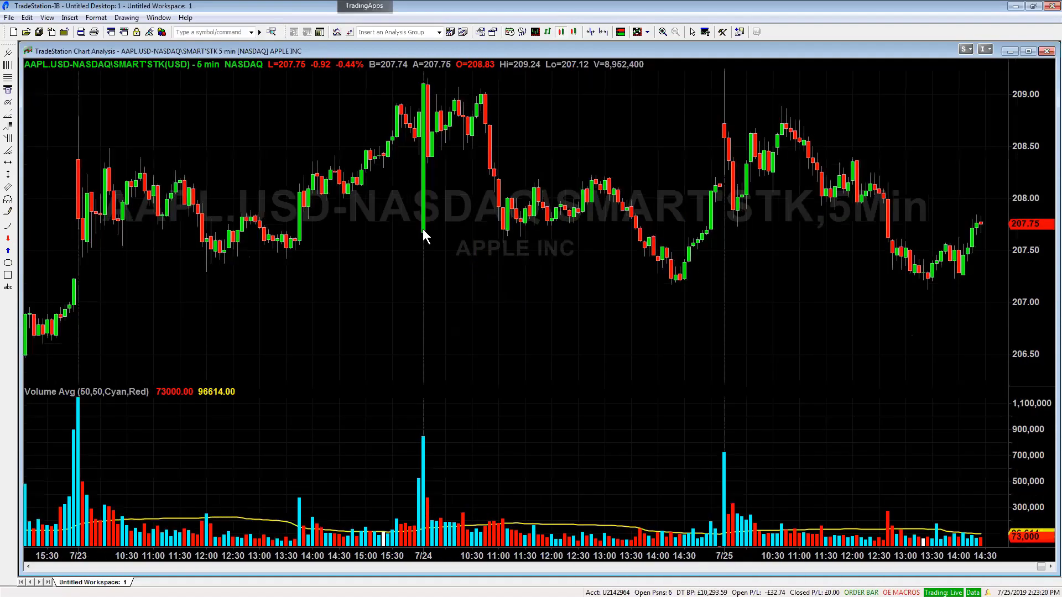
scroll(422, 231, "down", 3)
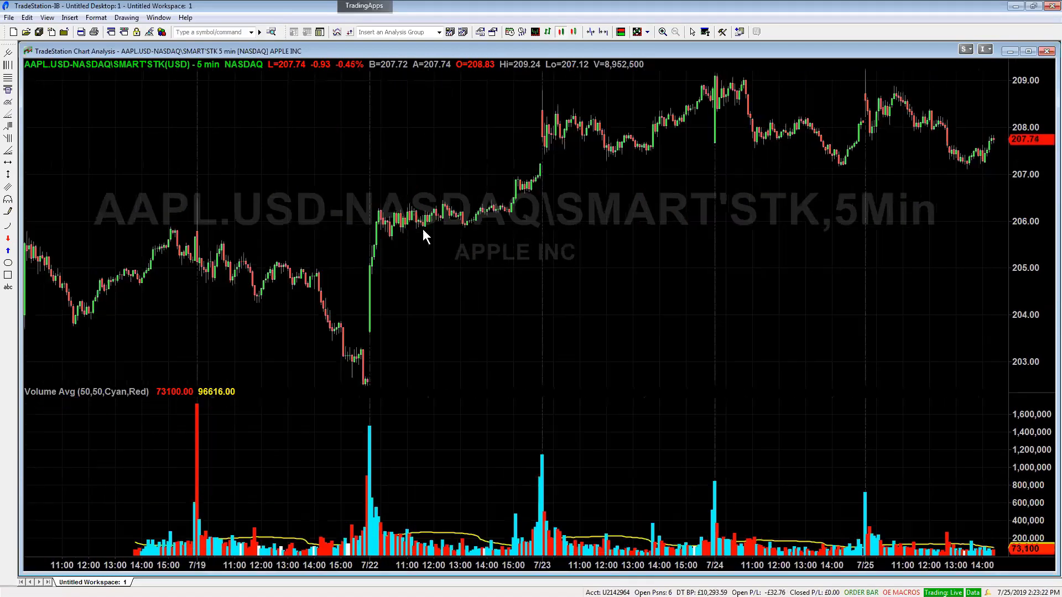
scroll(424, 236, "down", 2)
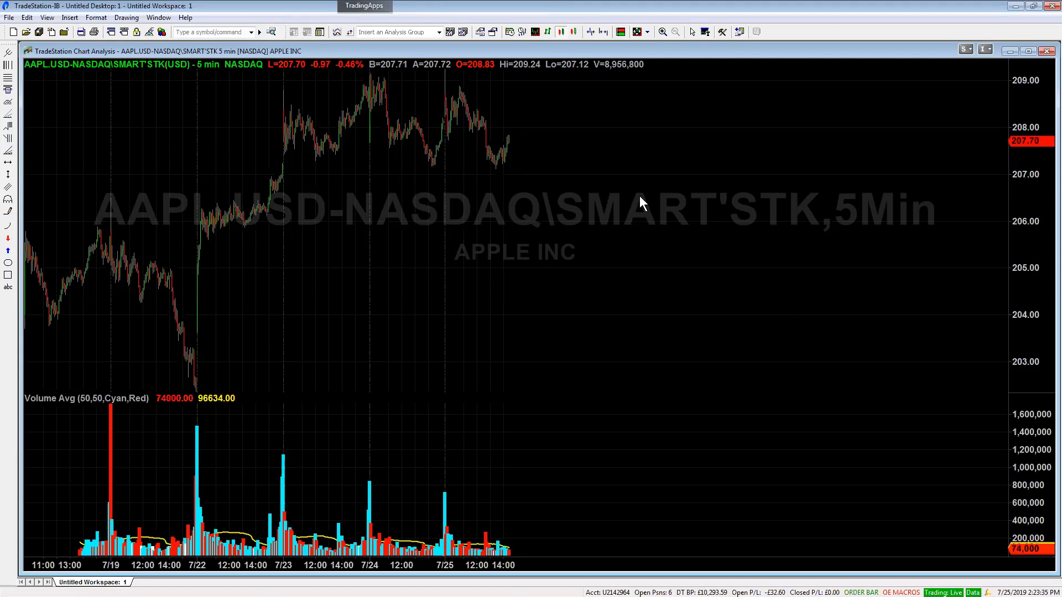
- Enable Background Dragging, expand the price scale and pan back through earlier weeks
left_click(637, 32)
left_click_drag(1026, 211, 1025, 338)
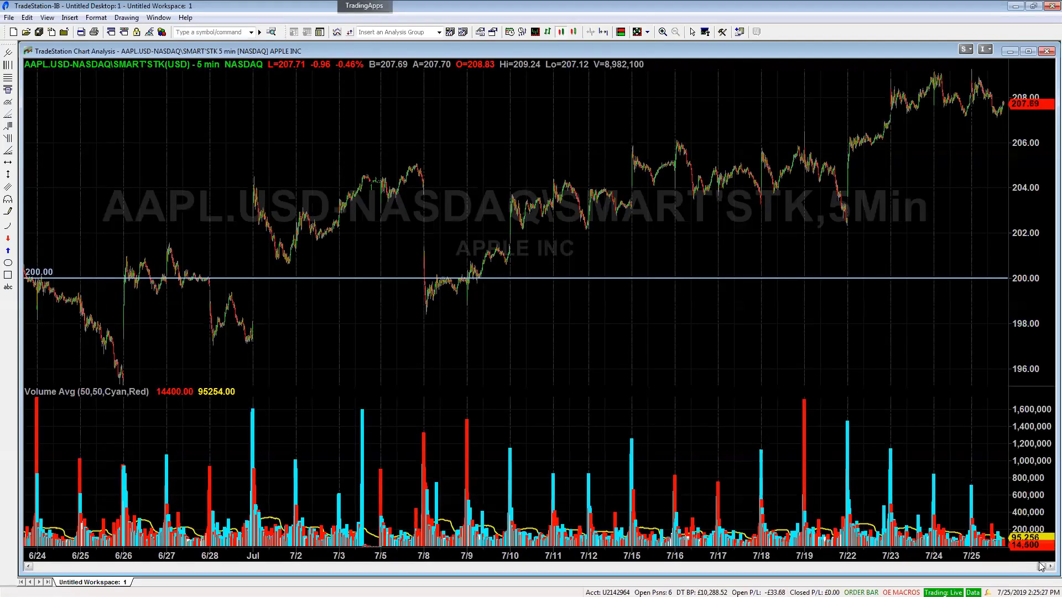
left_click_drag(1041, 566, 335, 566)
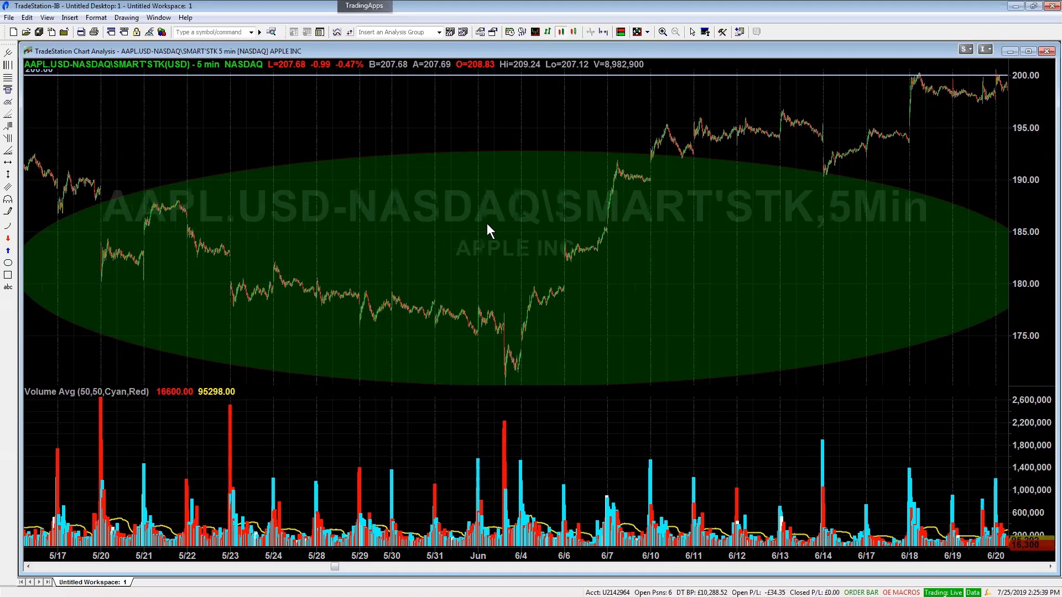
- Jump to the latest bars, switch back to daily bars and zoom in from late March
key("End")
type("daily")
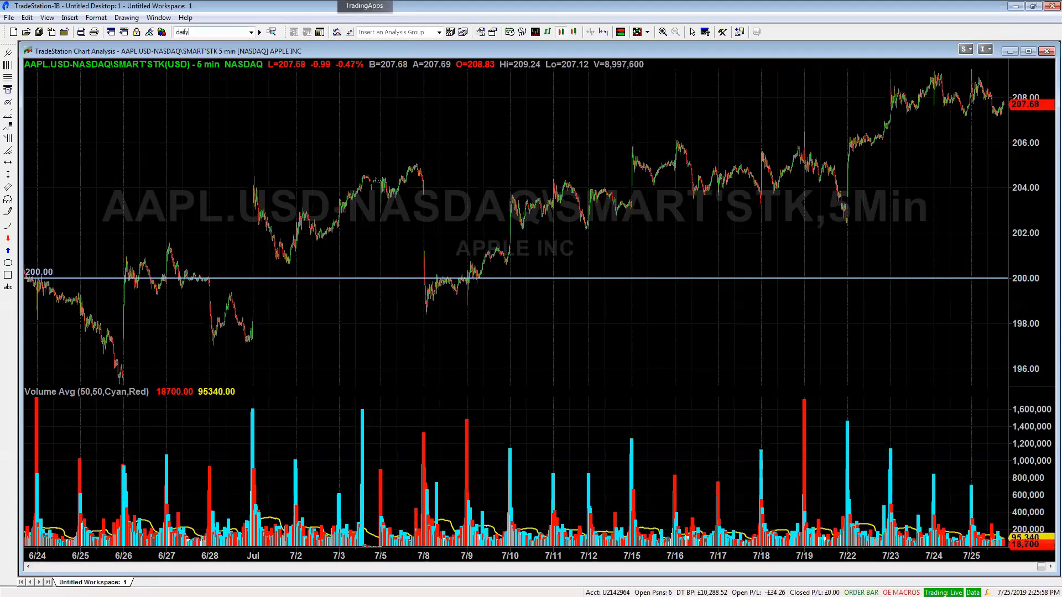
key("Return")
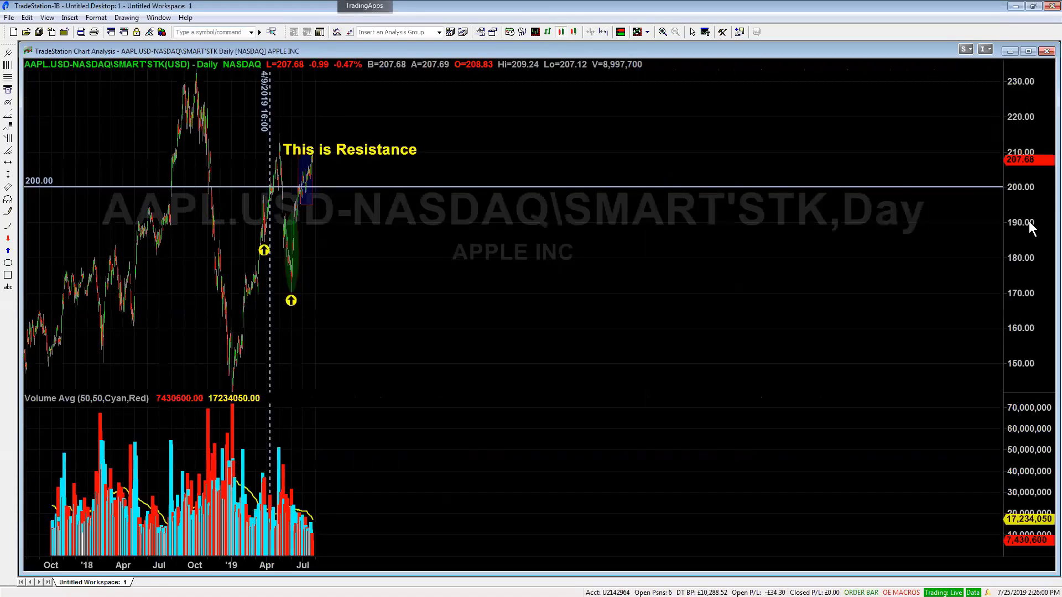
scroll(1030, 227, "up", 10)
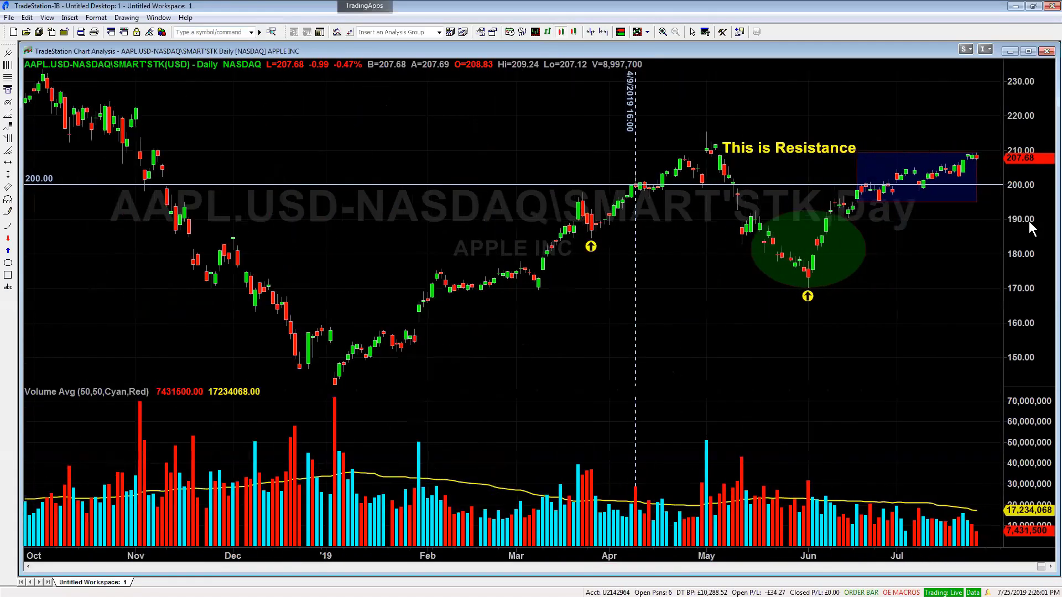
scroll(1029, 221, "up", 5)
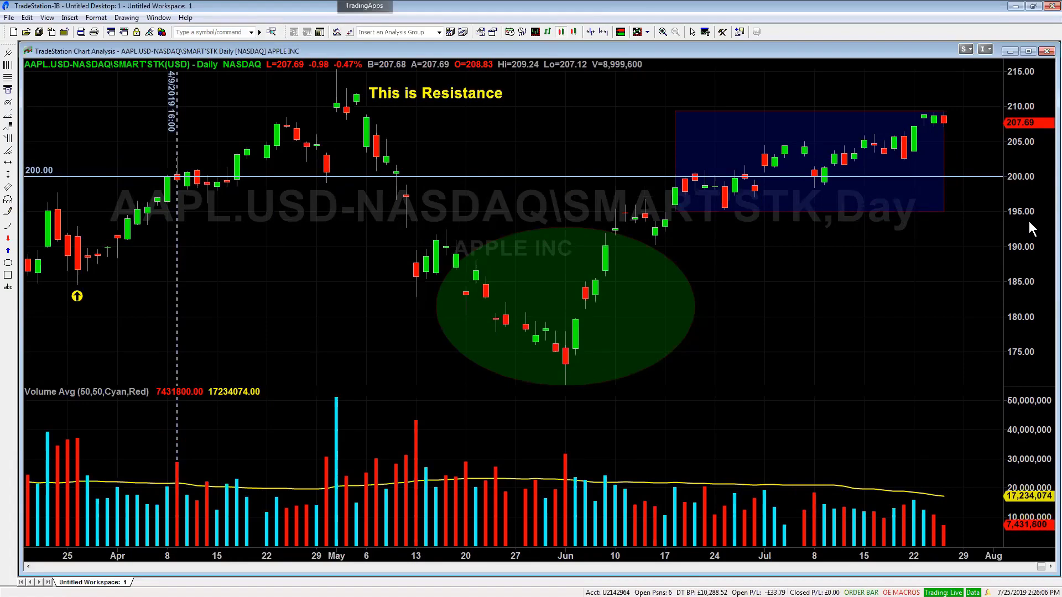
left_click(127, 17)
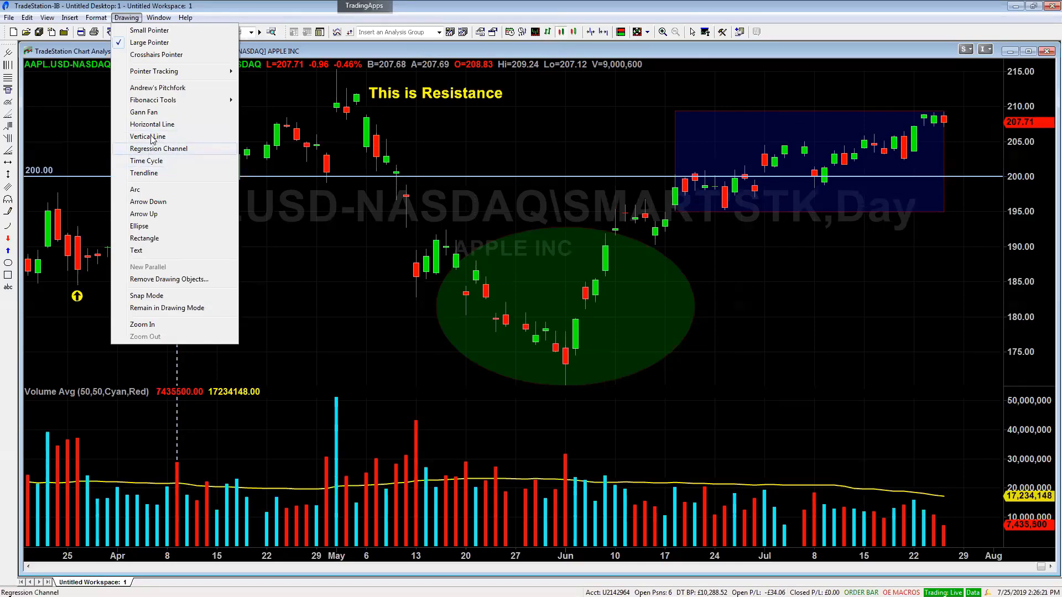
- Dismiss the Drawing menu without choosing anything, keeping the chart with its 200.00 line
left_click(323, 280)
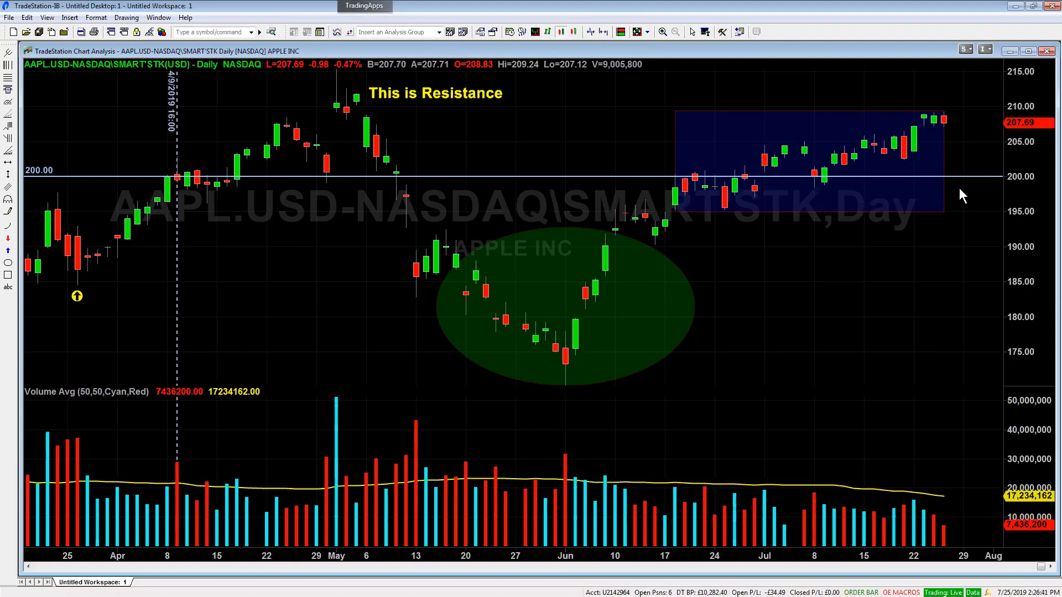
- Enable a Breakout intra-bar alert on the 200.00 line and view its 15-second pop-up notification preferences
double_click(533, 176)
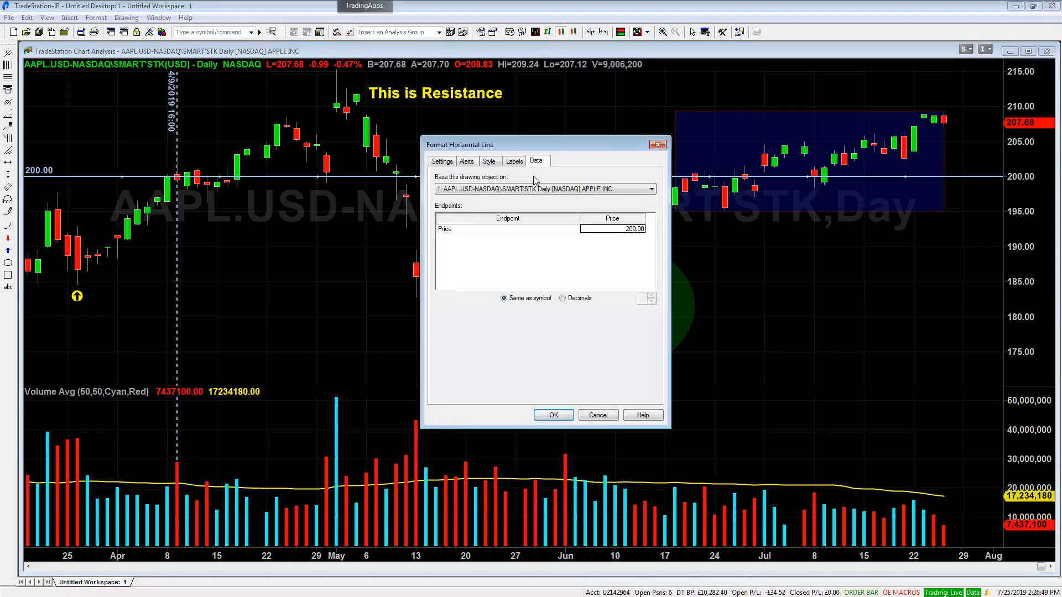
left_click(467, 162)
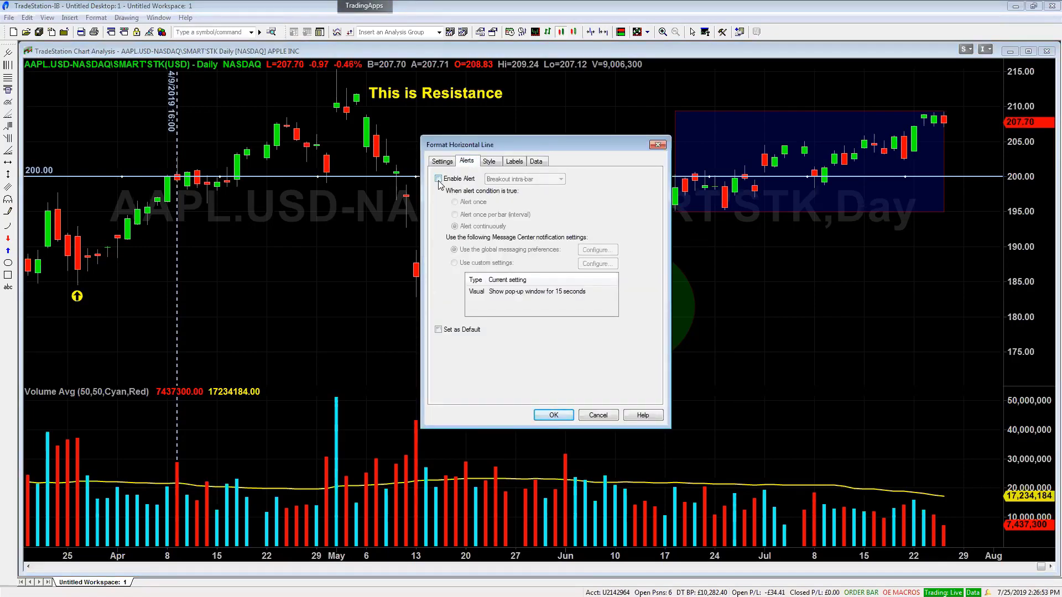
left_click(438, 179)
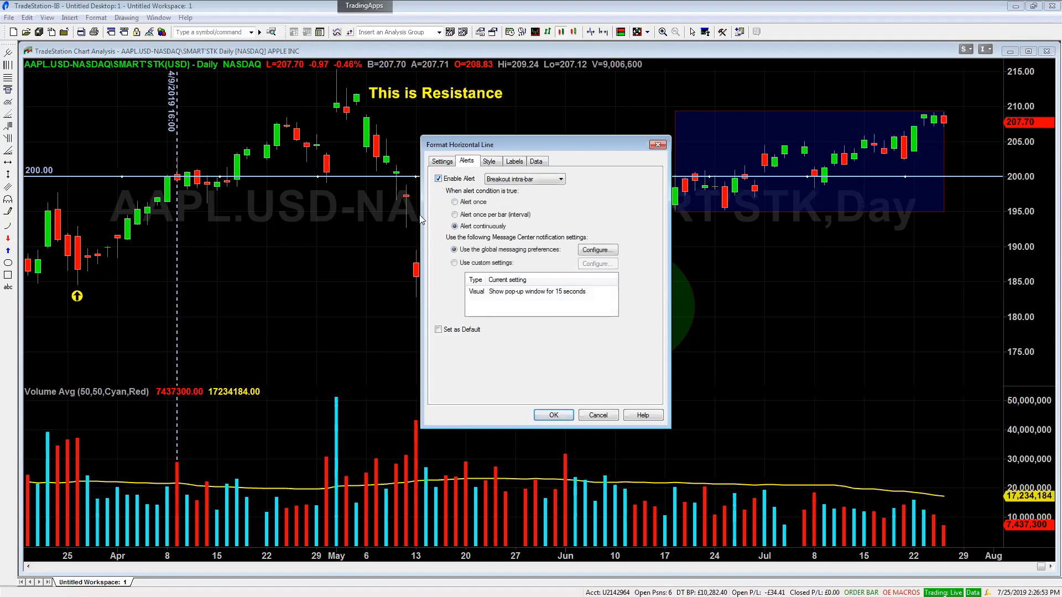
left_click(562, 180)
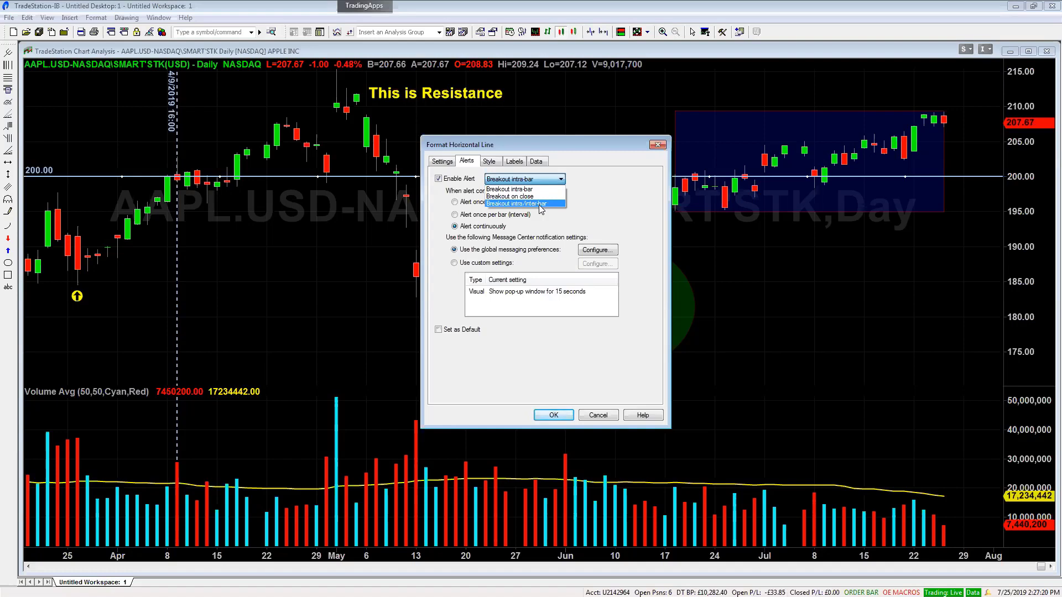
left_click(449, 191)
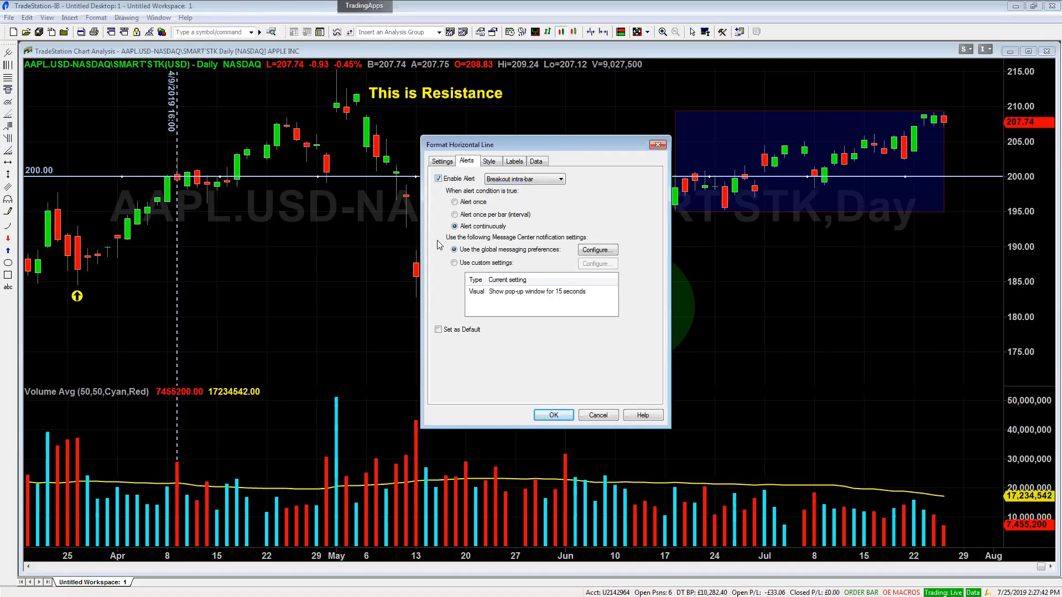
left_click(605, 252)
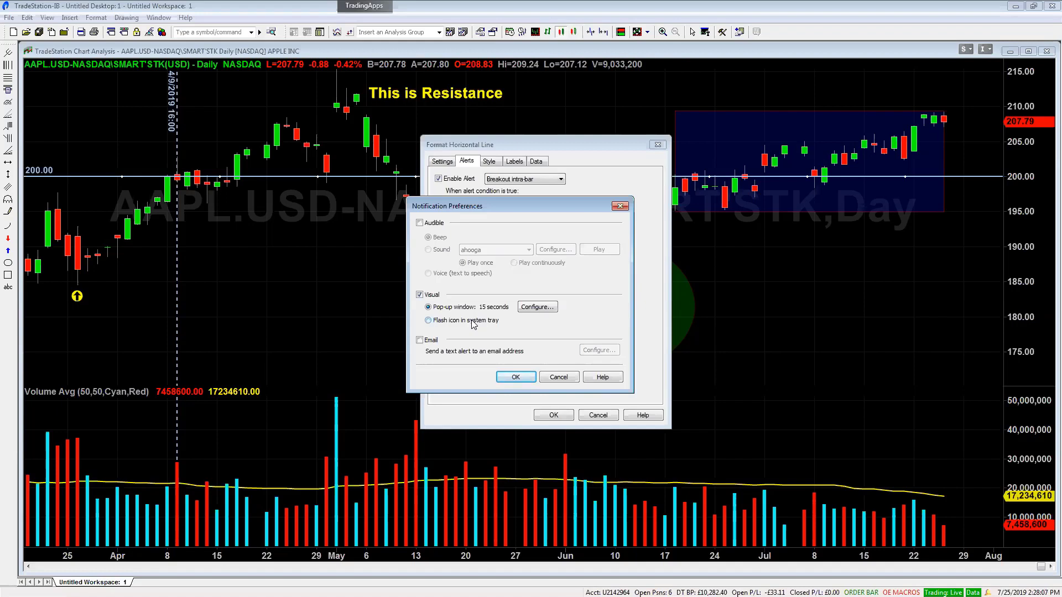
- Cancel the Notification Preferences and Format Horizontal Line dialogs unchanged, then bring up the Drawing menu
left_click(563, 379)
left_click(596, 414)
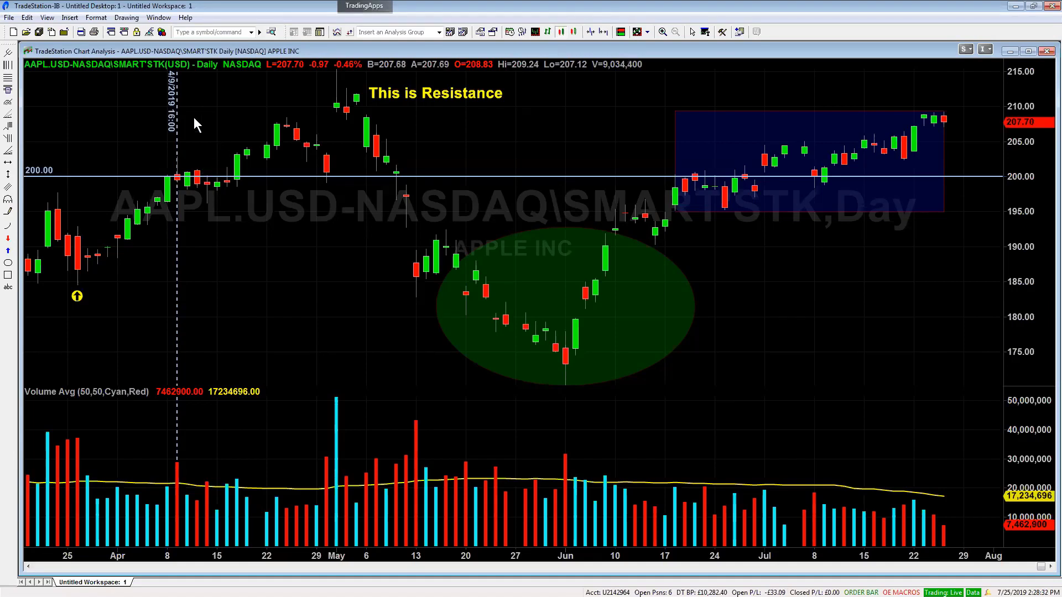
left_click(127, 18)
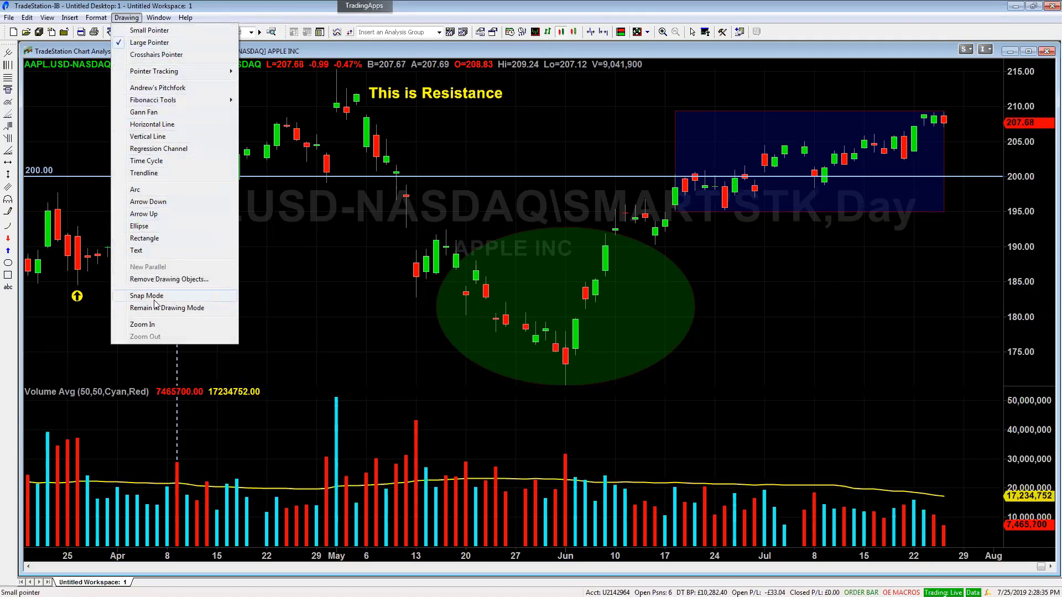
- Remove the text, lines, rectangle, ellipse and arrow using Remove Drawing Objects with Select All
left_click(177, 280)
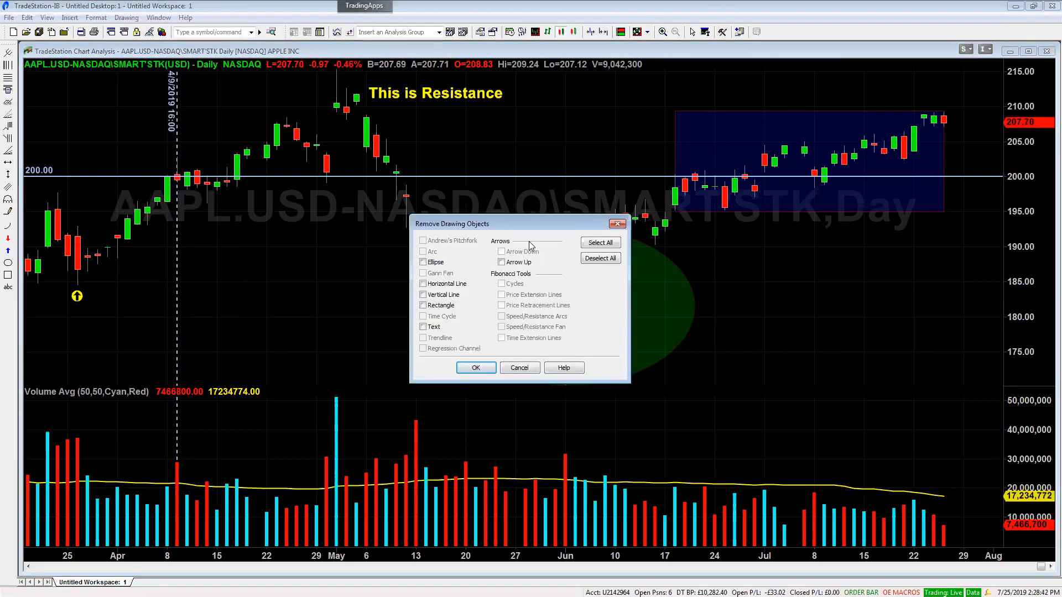
left_click(437, 263)
left_click(437, 285)
left_click(609, 247)
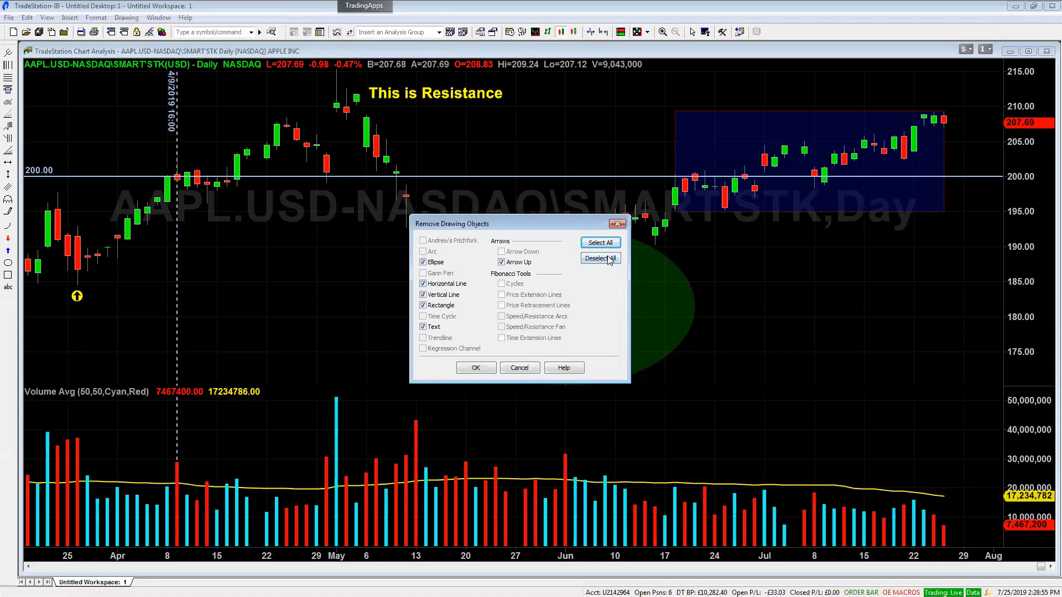
left_click(477, 369)
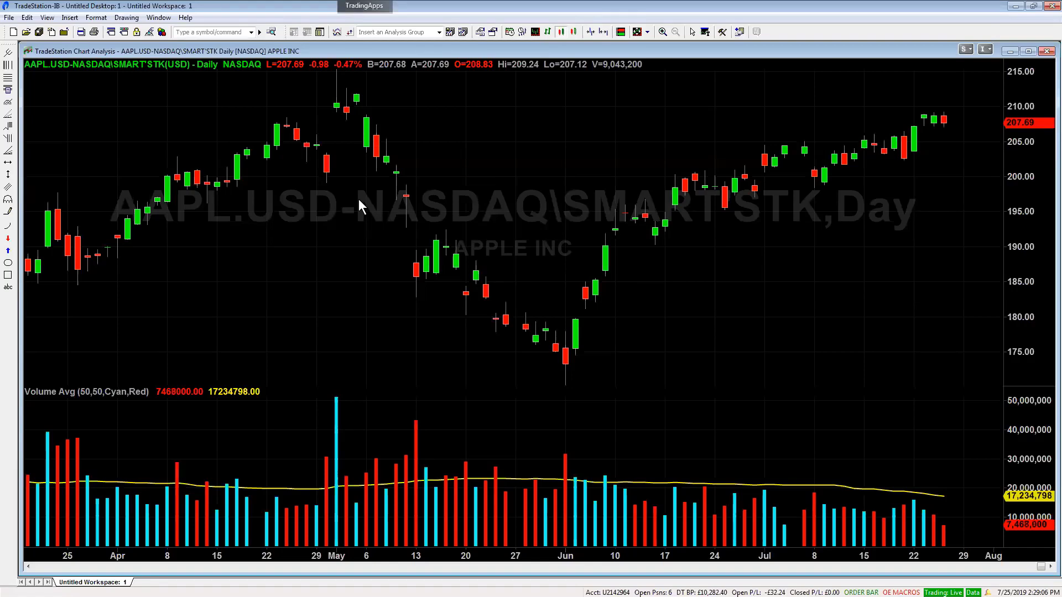
- Draw a cyan trendline from the early-June low near 182 to the 22 Jul low, then fine-tune its right end
left_click(127, 18)
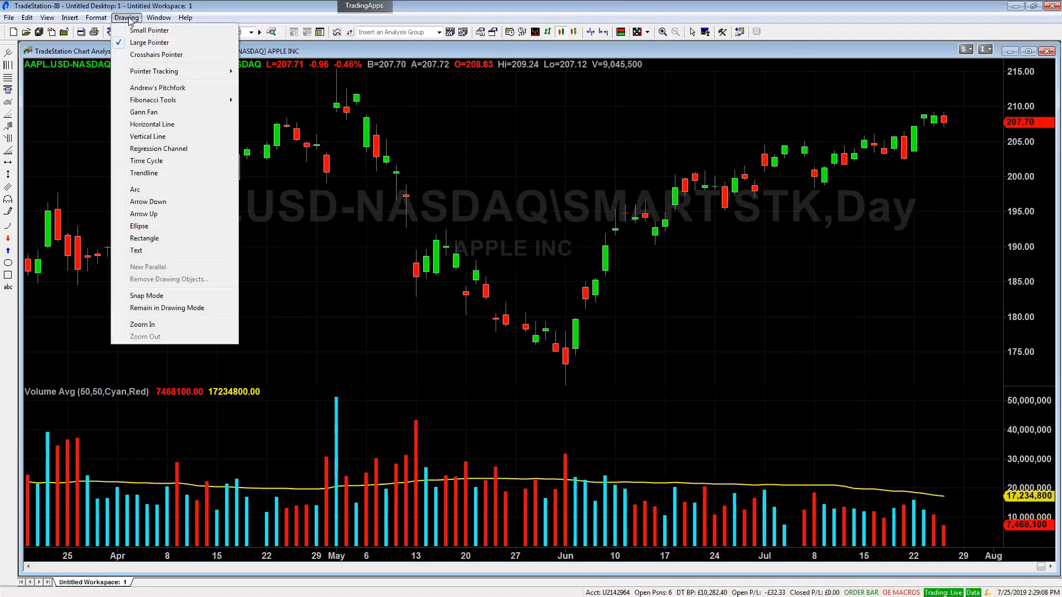
left_click(149, 173)
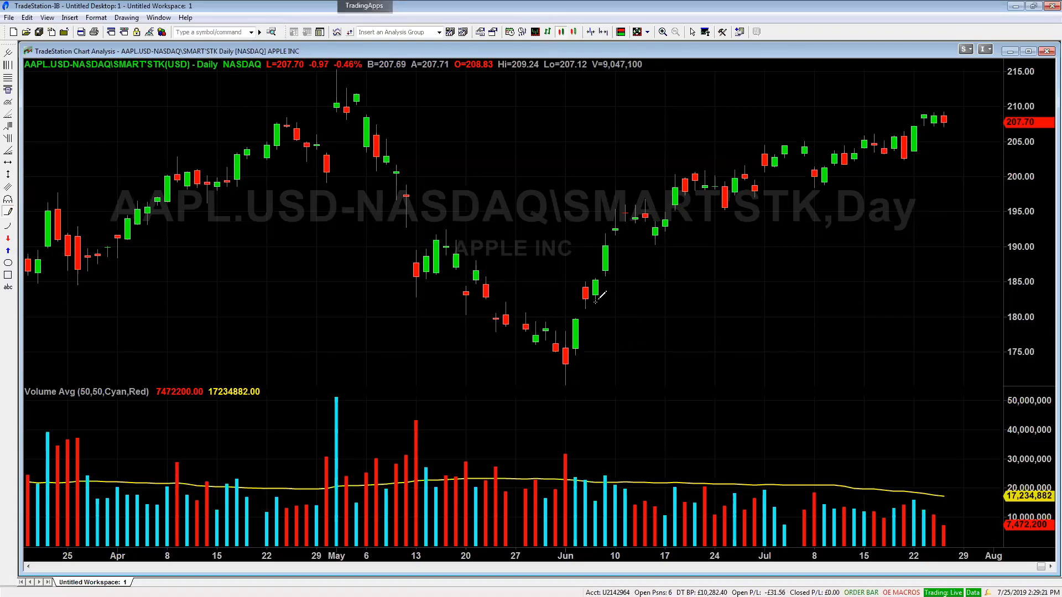
left_click_drag(596, 301, 904, 161)
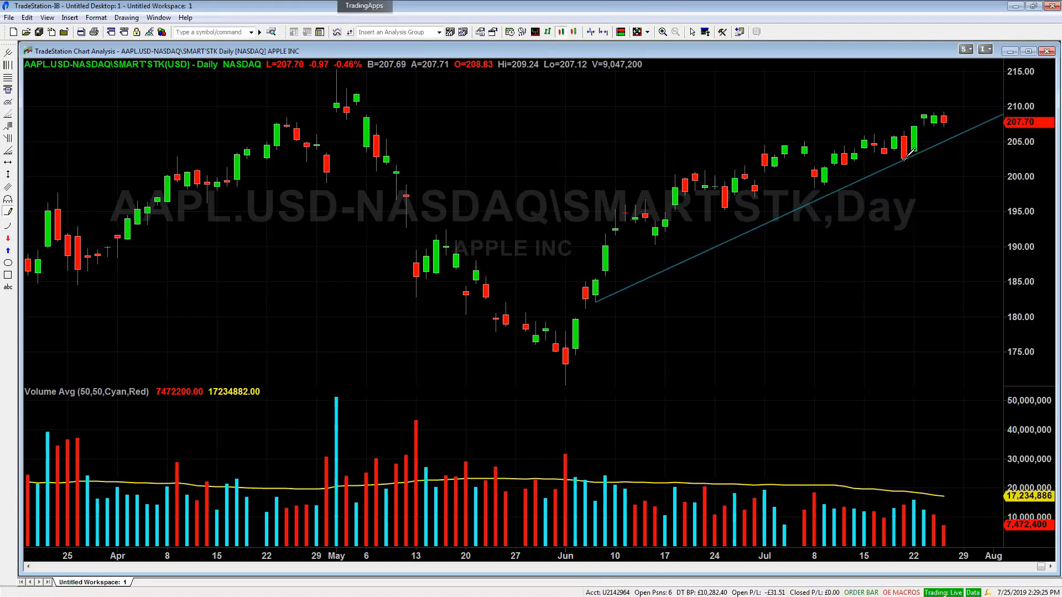
left_click(908, 161)
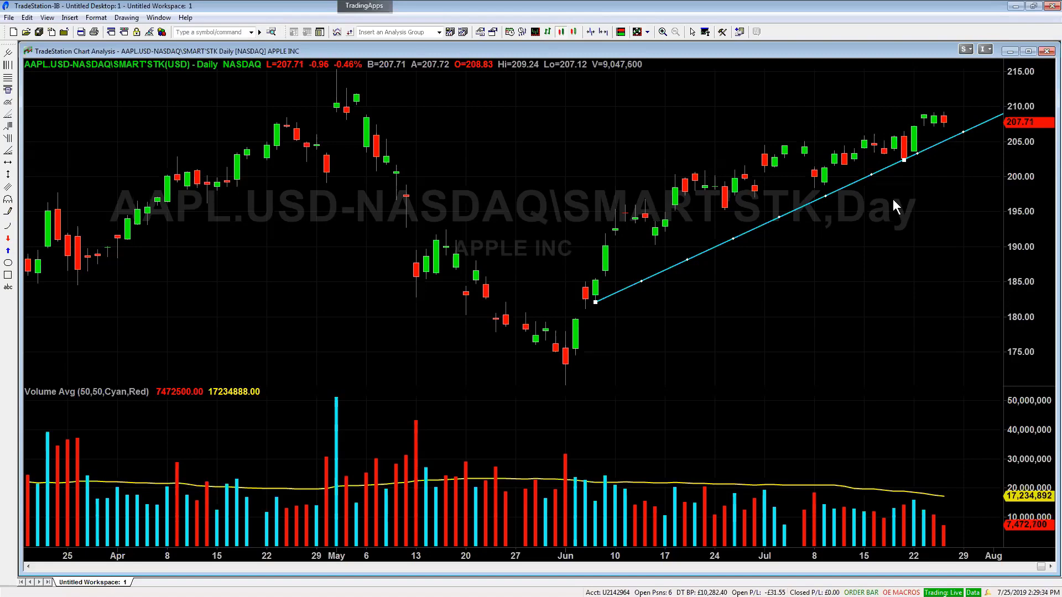
left_click(884, 216)
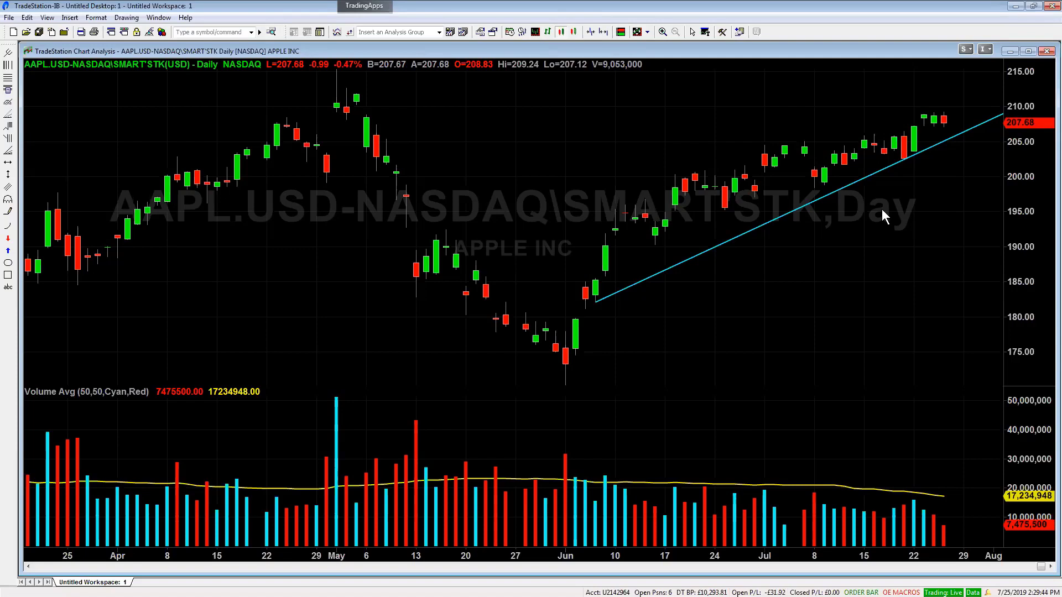
left_click(841, 188)
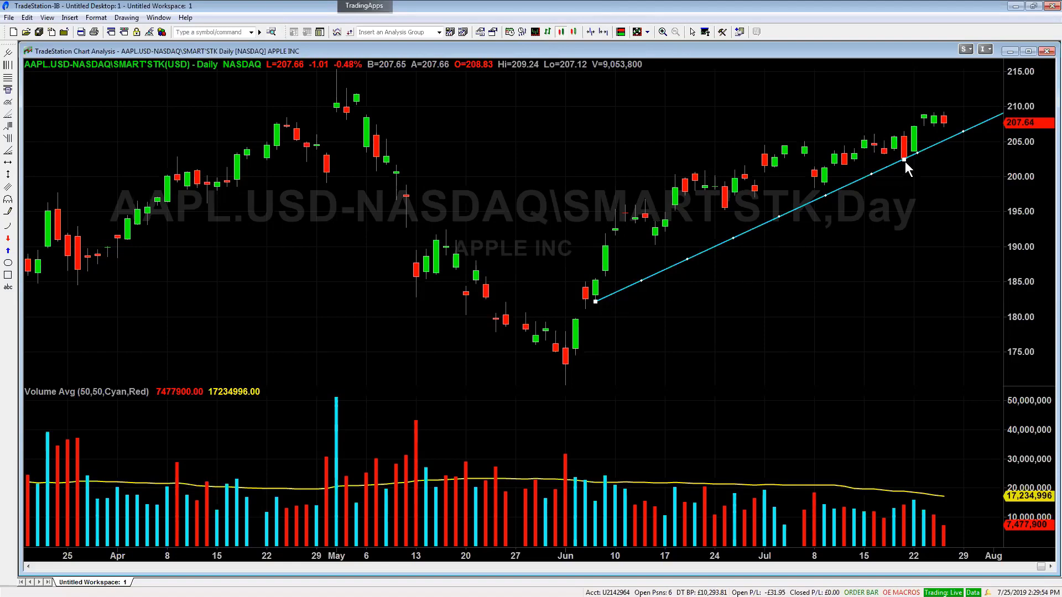
mouse_move(905, 161)
left_mouse_down()
mouse_move(899, 146)
mouse_move(902, 205)
mouse_move(902, 160)
left_mouse_up()
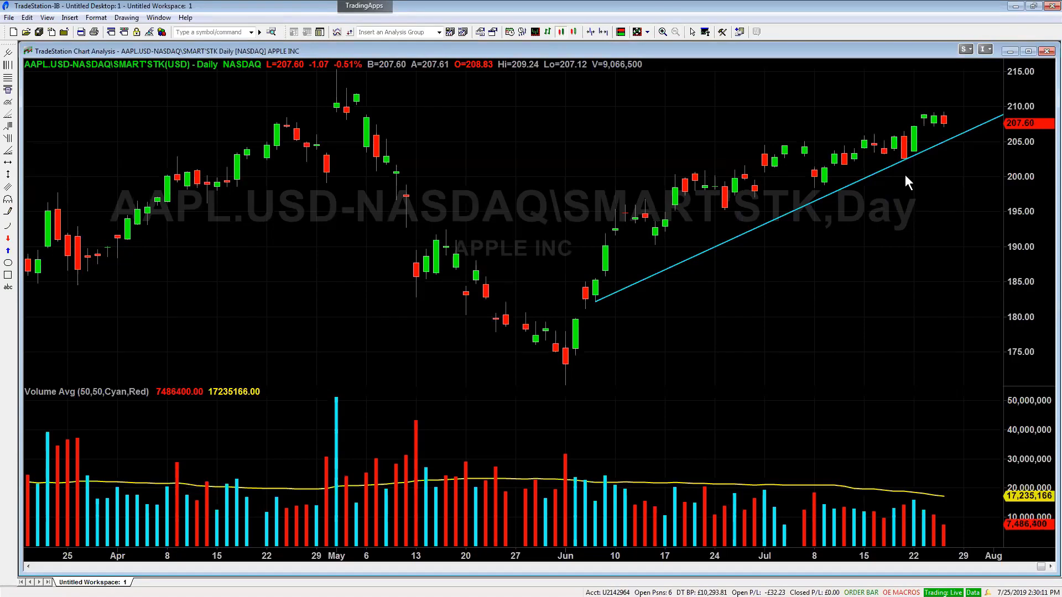
left_click(662, 32)
left_click_drag(576, 275, 615, 311)
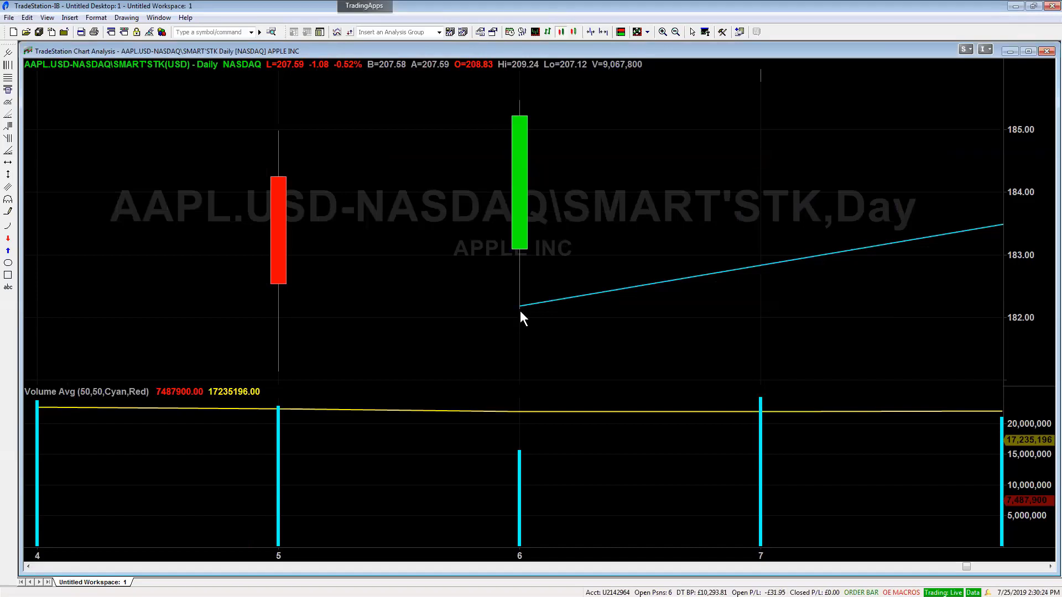
left_click(519, 316, "shift")
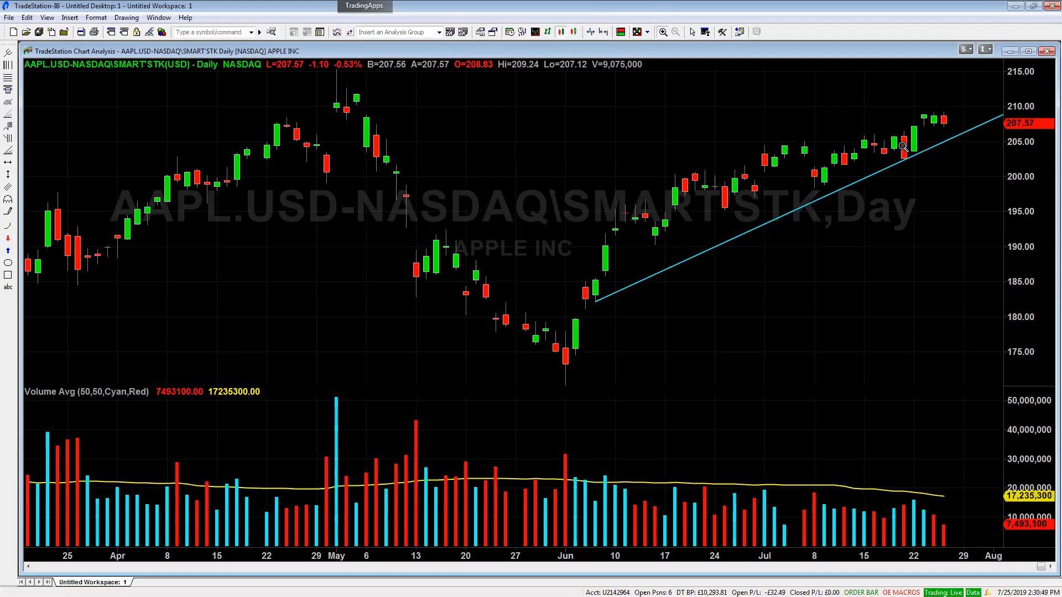
left_click_drag(894, 144, 917, 176)
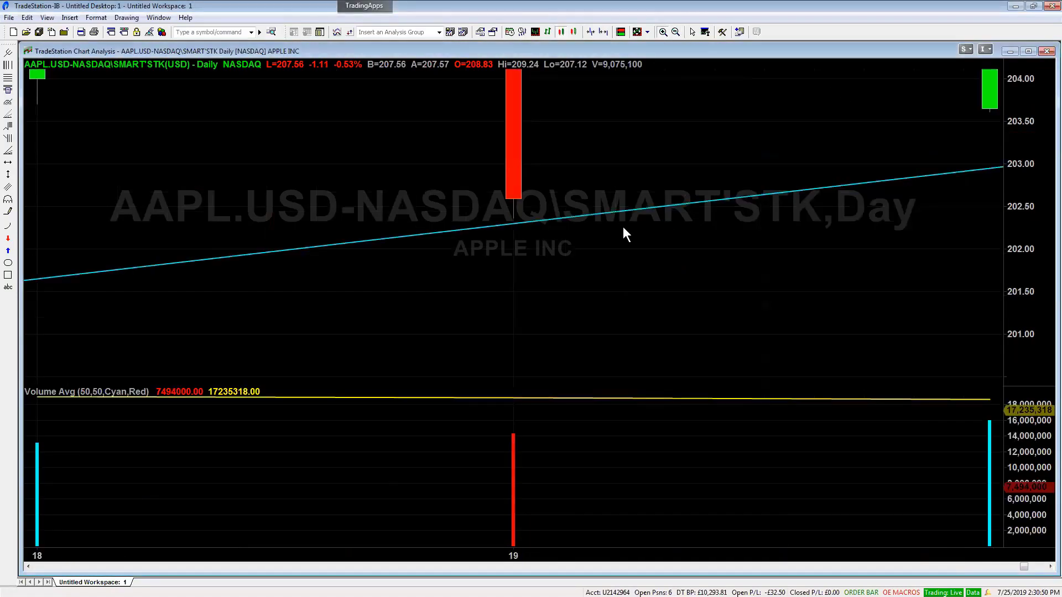
left_click(514, 221)
left_click(676, 32)
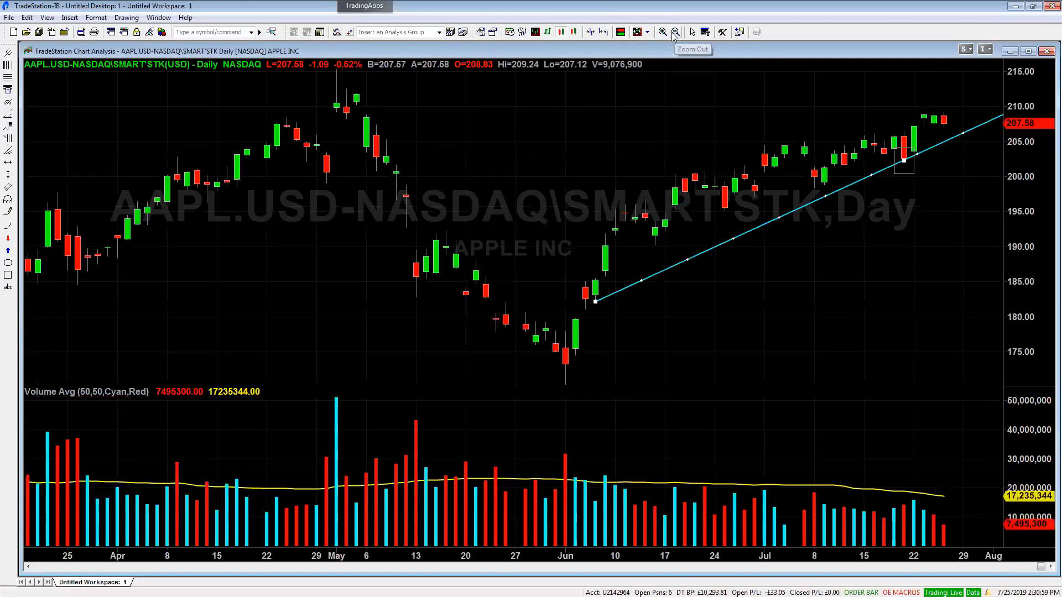
- Set the trendline's calculation to Fixed point using the bar Low
right_click(646, 277)
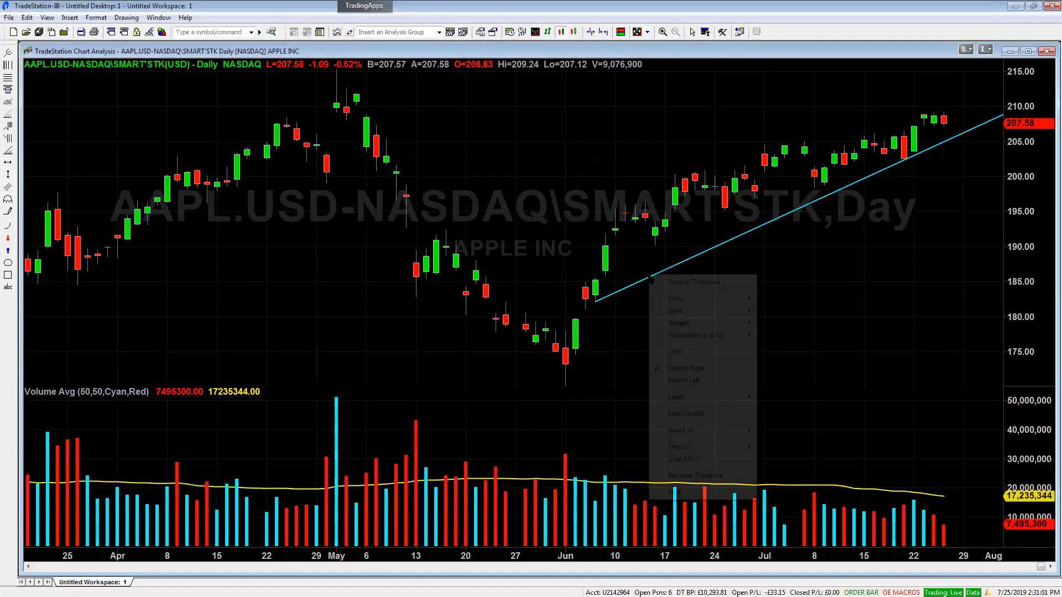
left_click(680, 283)
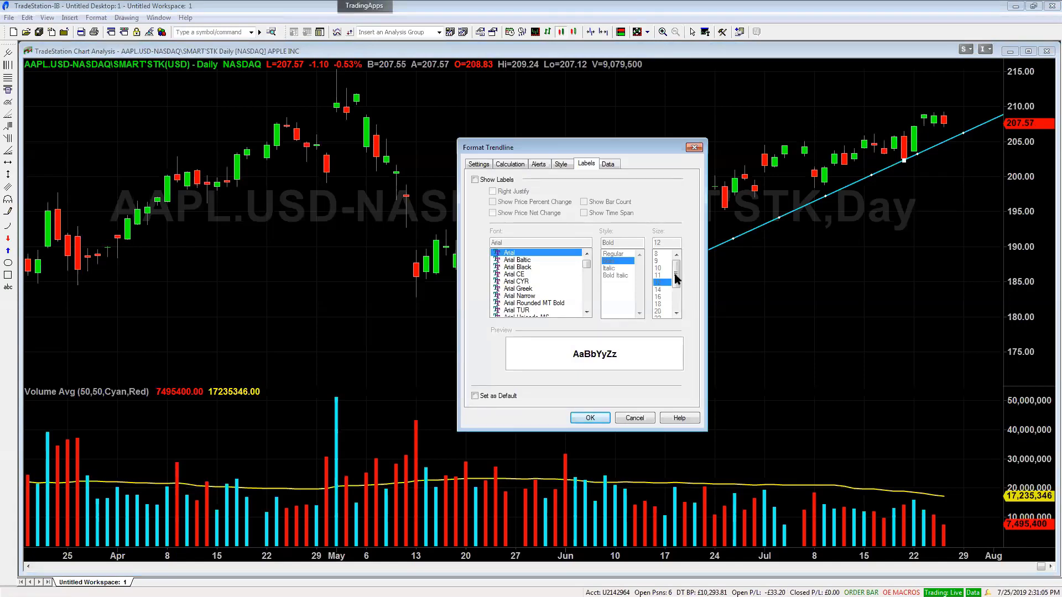
left_click(480, 168)
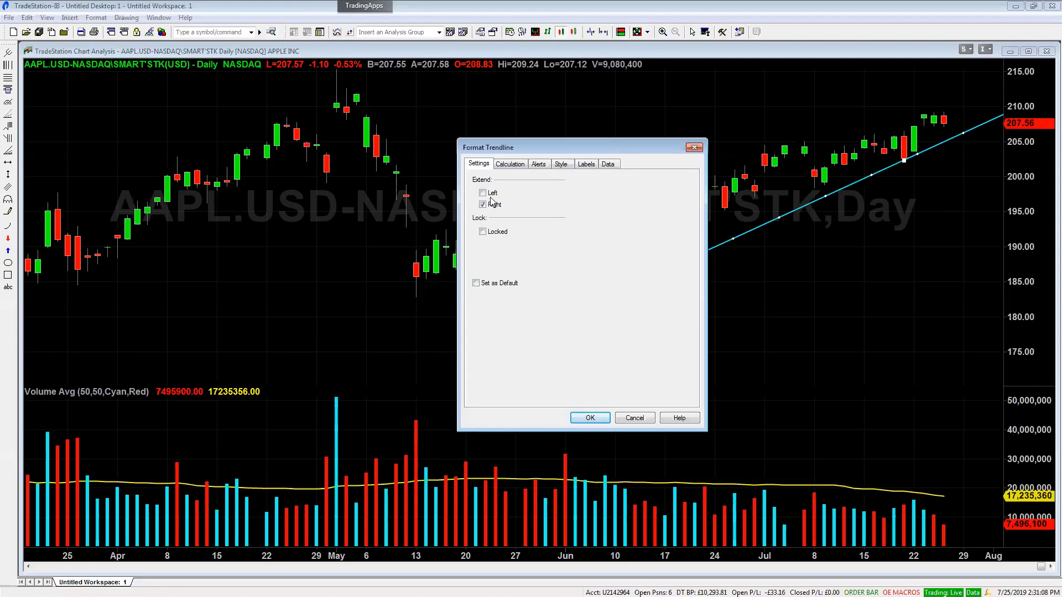
left_click(512, 164)
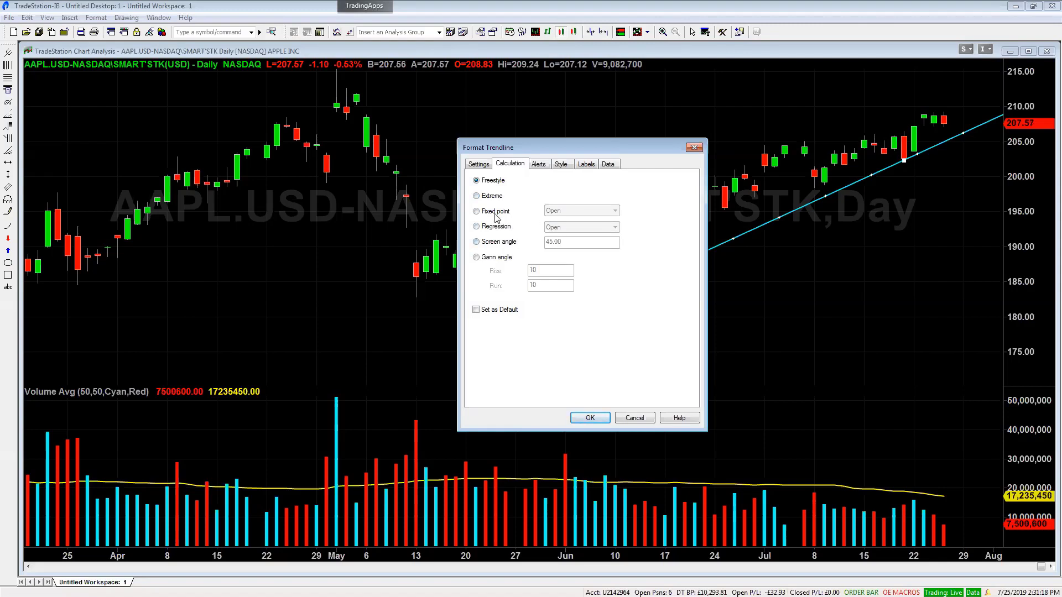
left_click(476, 213)
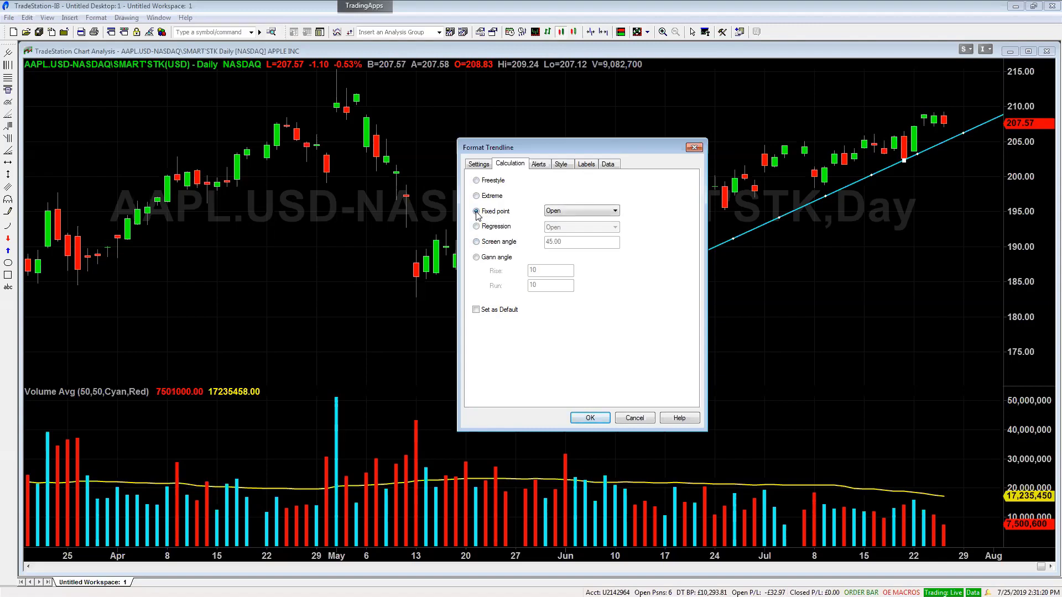
left_click(602, 215)
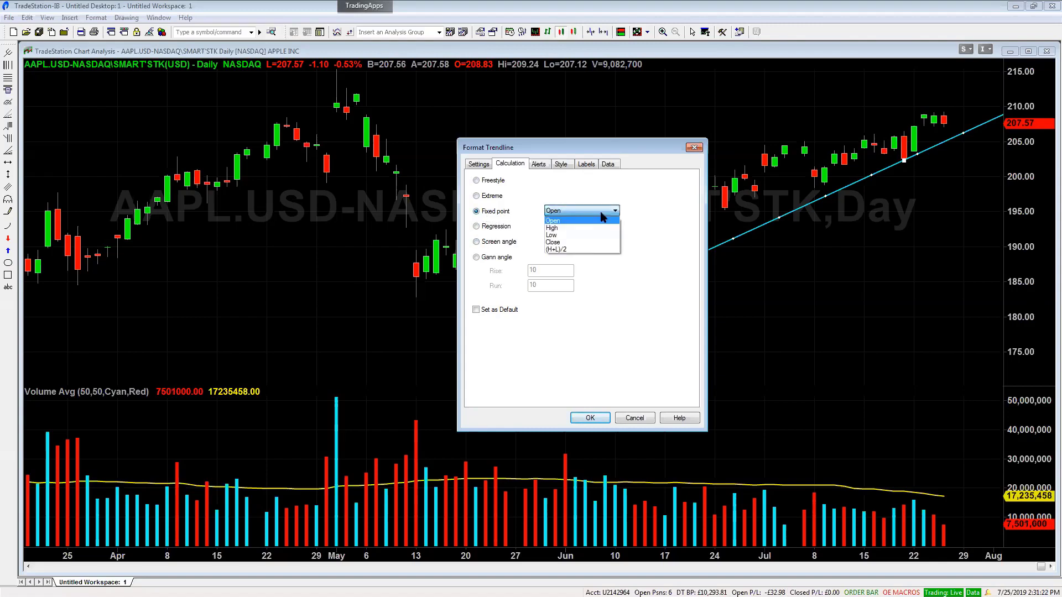
left_click(586, 235)
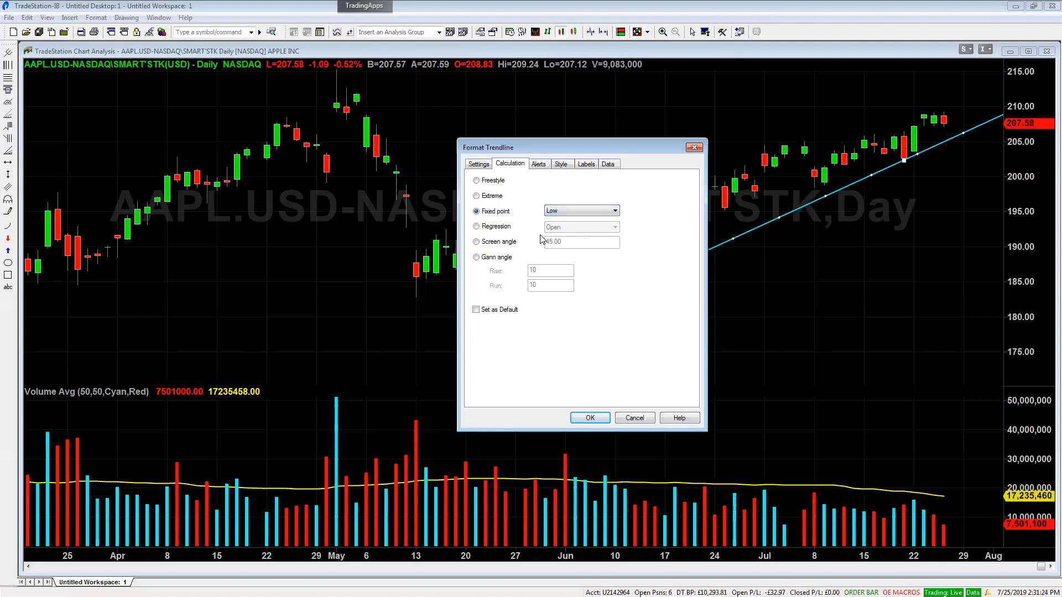
left_click(590, 418)
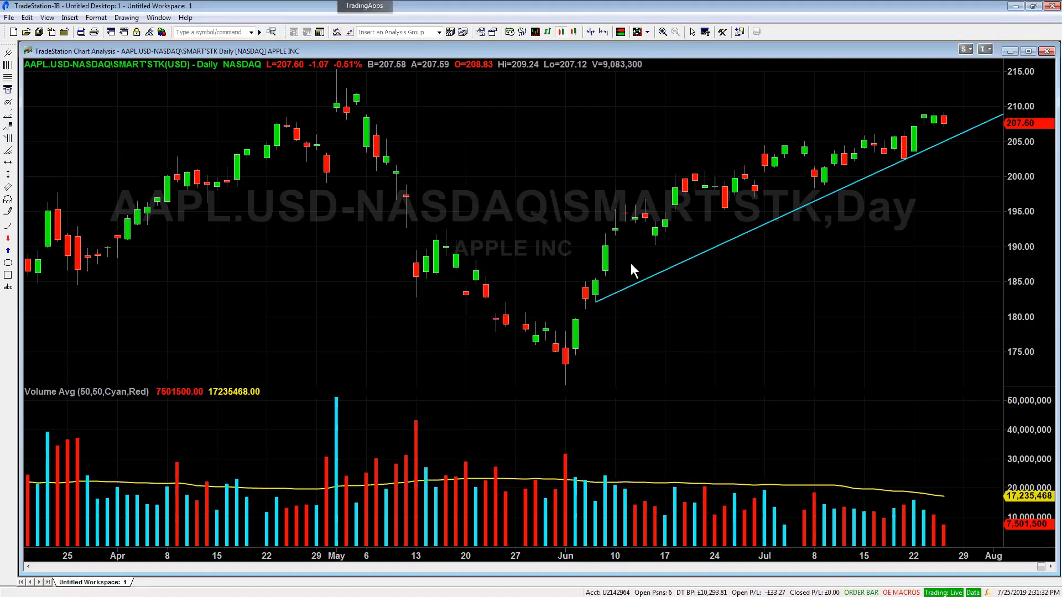
- Zoom in on the early-June candles to verify the anchor, then zoom back out
left_click(663, 32)
left_click_drag(577, 273, 599, 308)
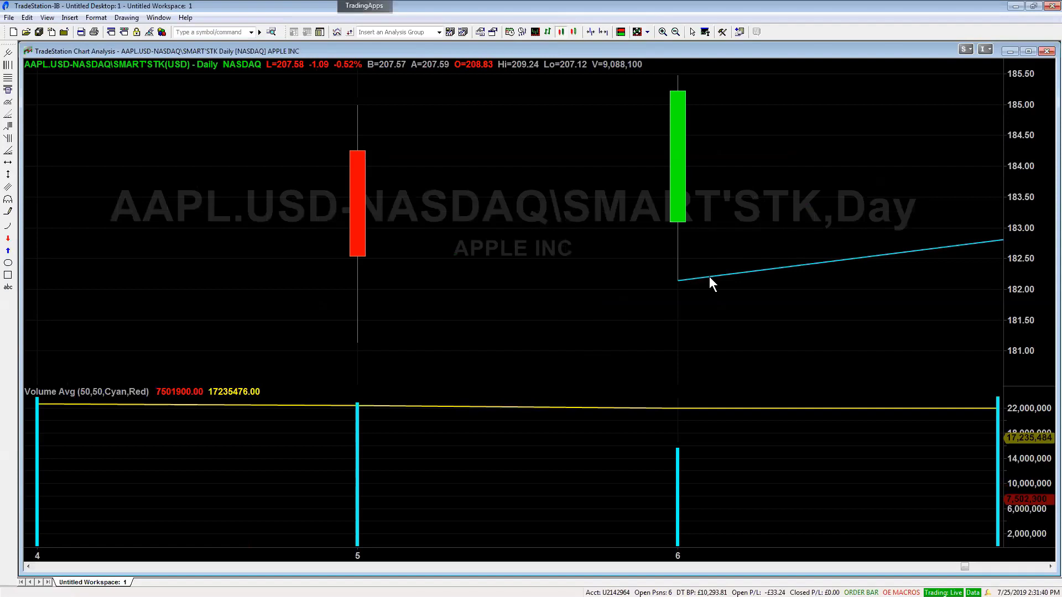
left_click(691, 30)
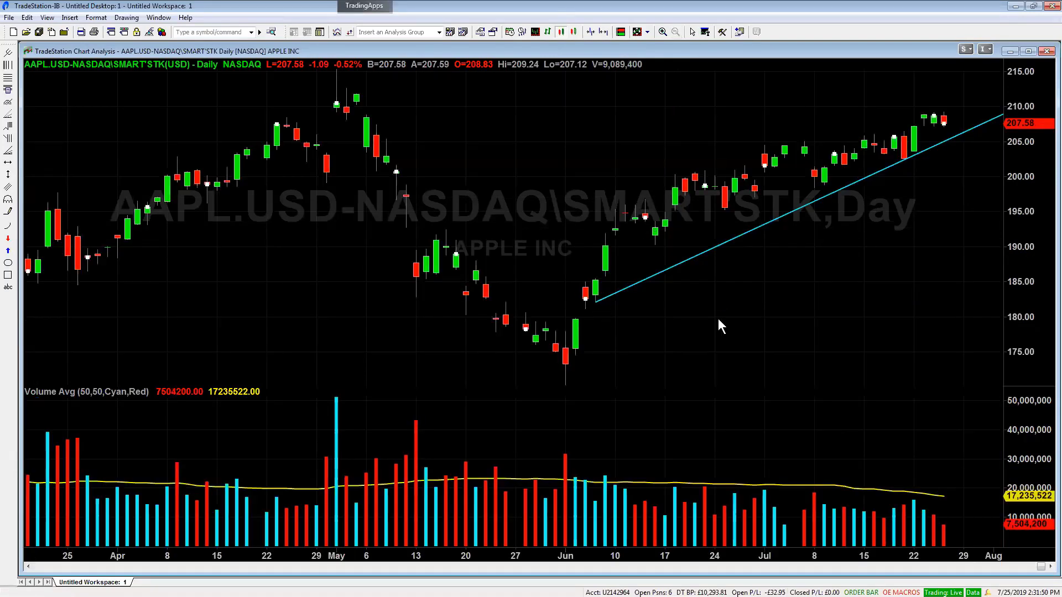
- Change the trendline's calculation to Extreme, Regression (Open), fitting it through the June–July candles
right_click(692, 256)
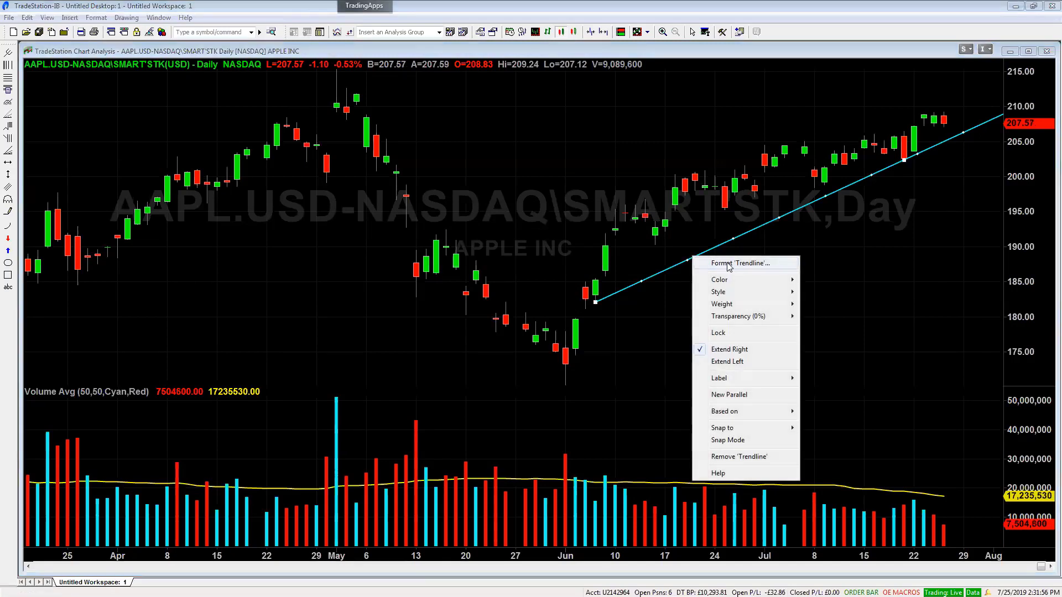
left_click(728, 265)
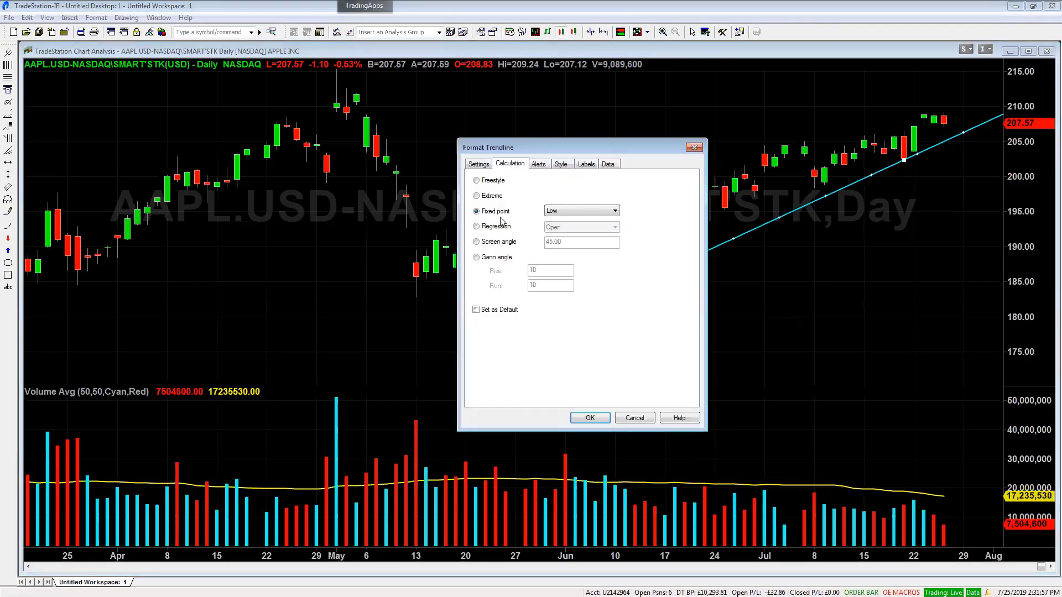
left_click(602, 216)
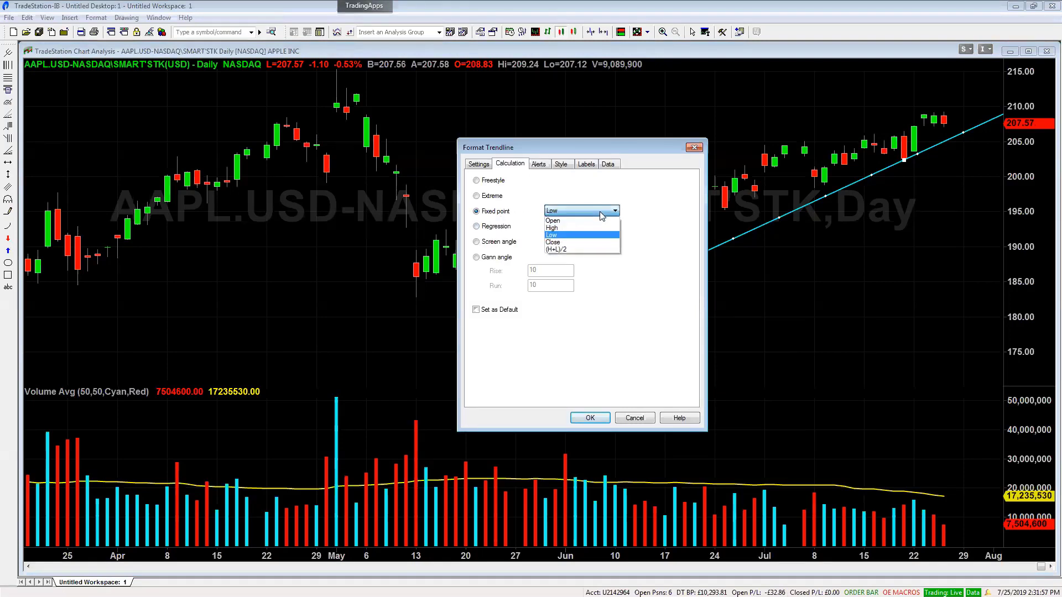
left_click(566, 238)
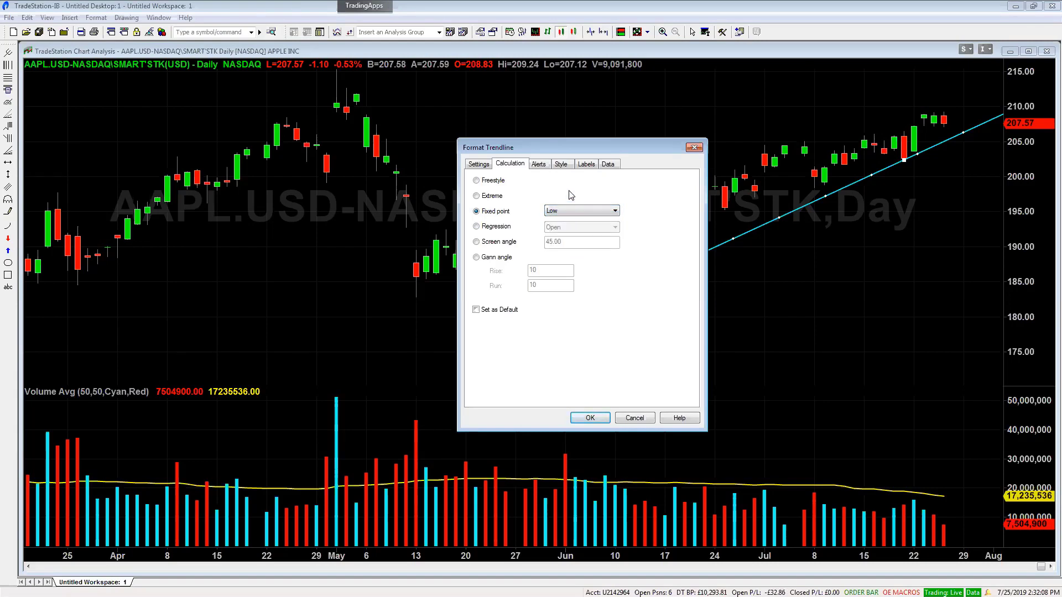
left_click(479, 197)
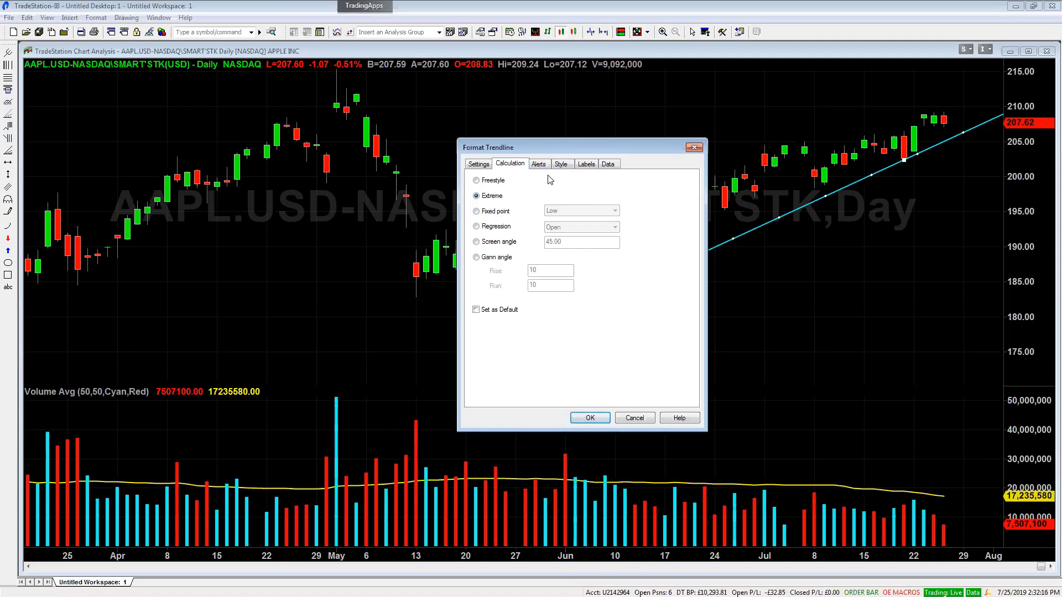
left_click(498, 227)
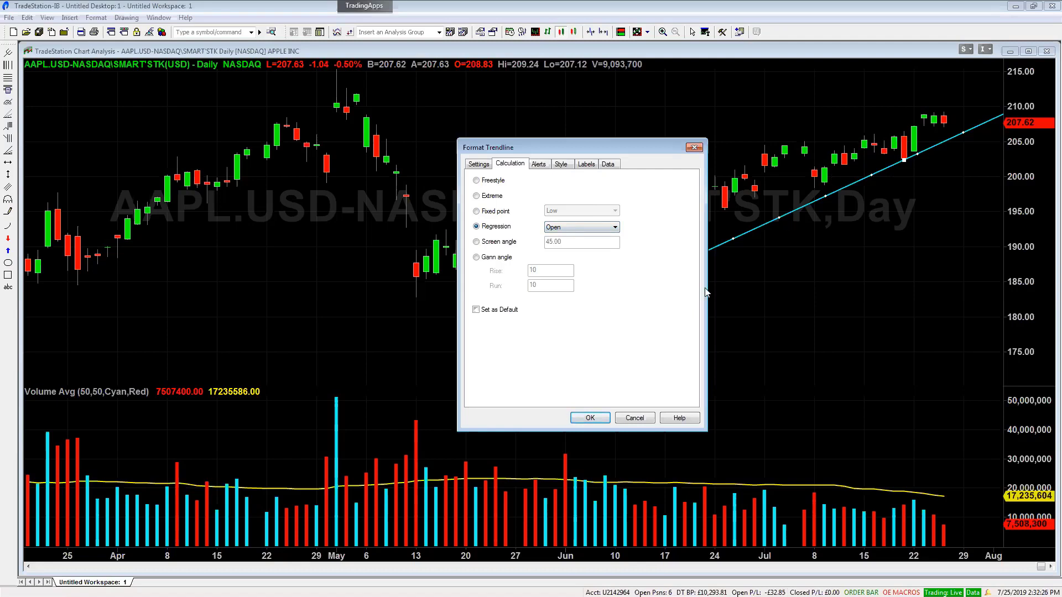
left_click(590, 417)
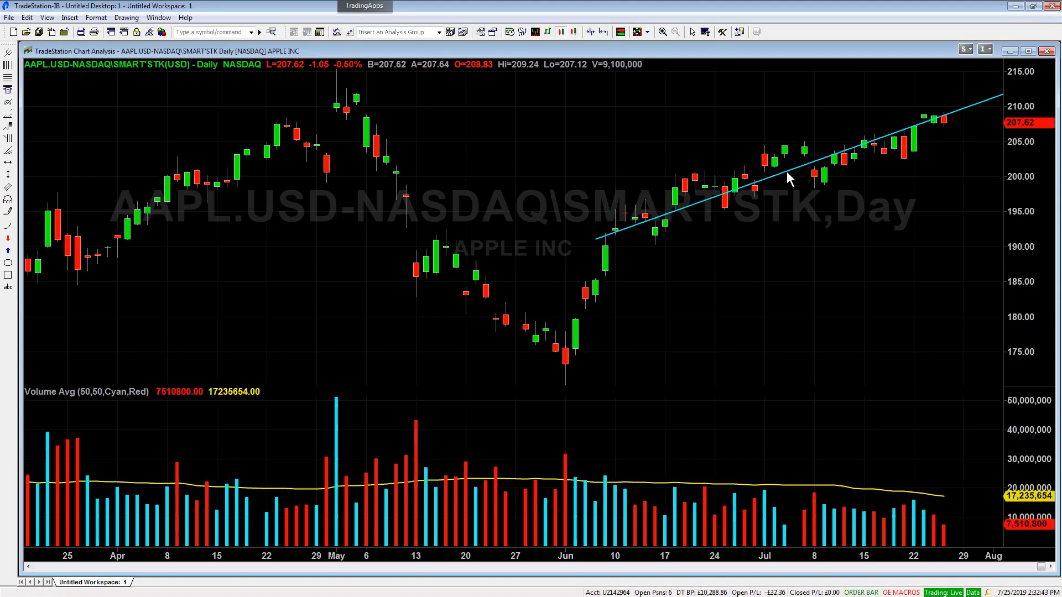
- Select the cyan trendline, undo the last change, and shift the line down and left
left_click(834, 156)
key("ctrl+z")
mouse_move(759, 192)
left_click_drag(758, 190, 790, 197)
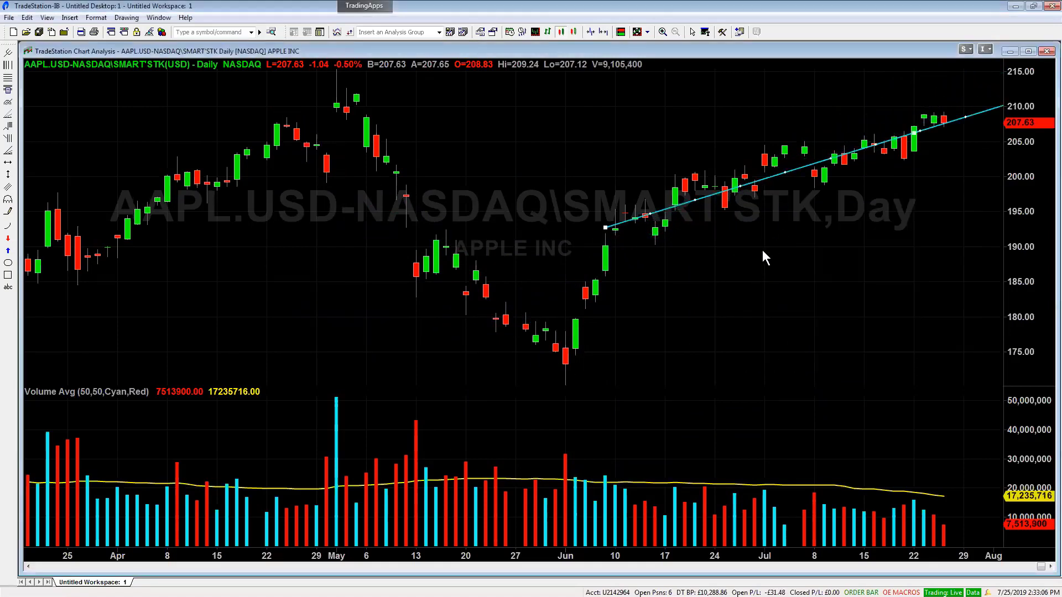
- Switch the trendline to Screen angle and place its ends on the early-June low and 22 July at 206.26
right_click(774, 176)
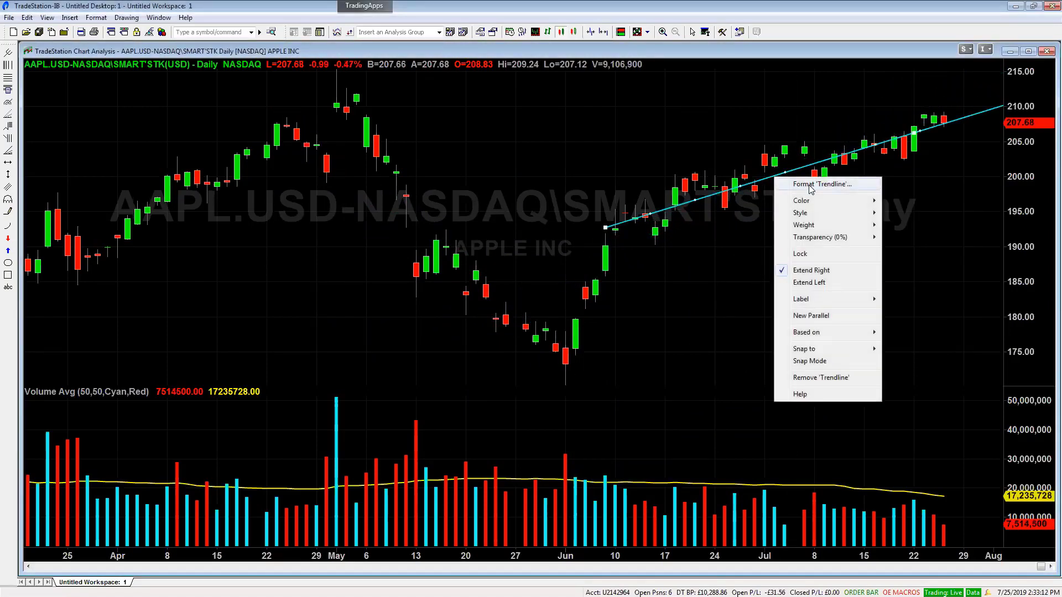
left_click(810, 186)
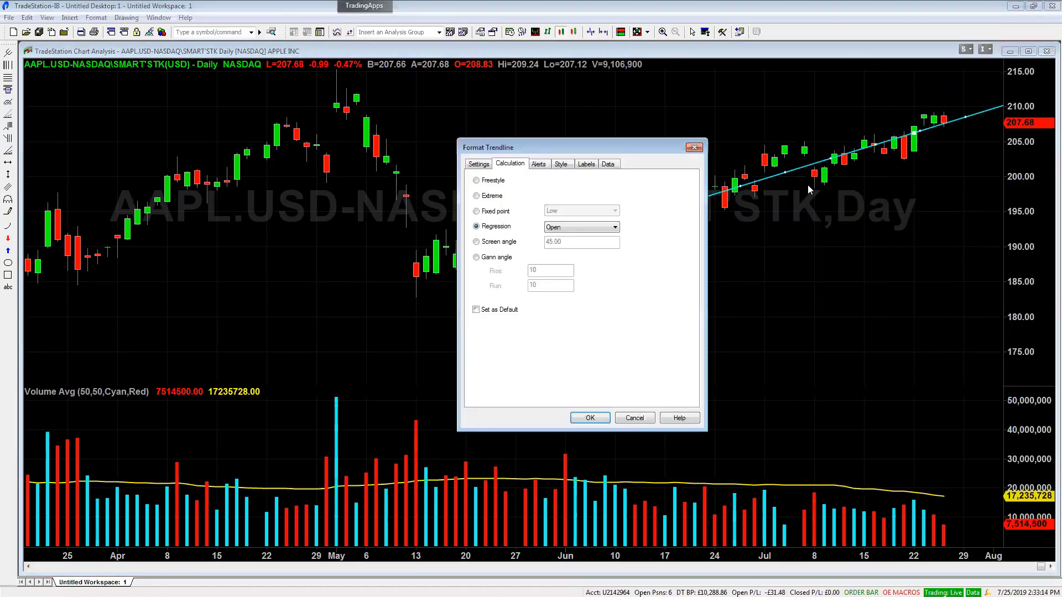
left_click(499, 245)
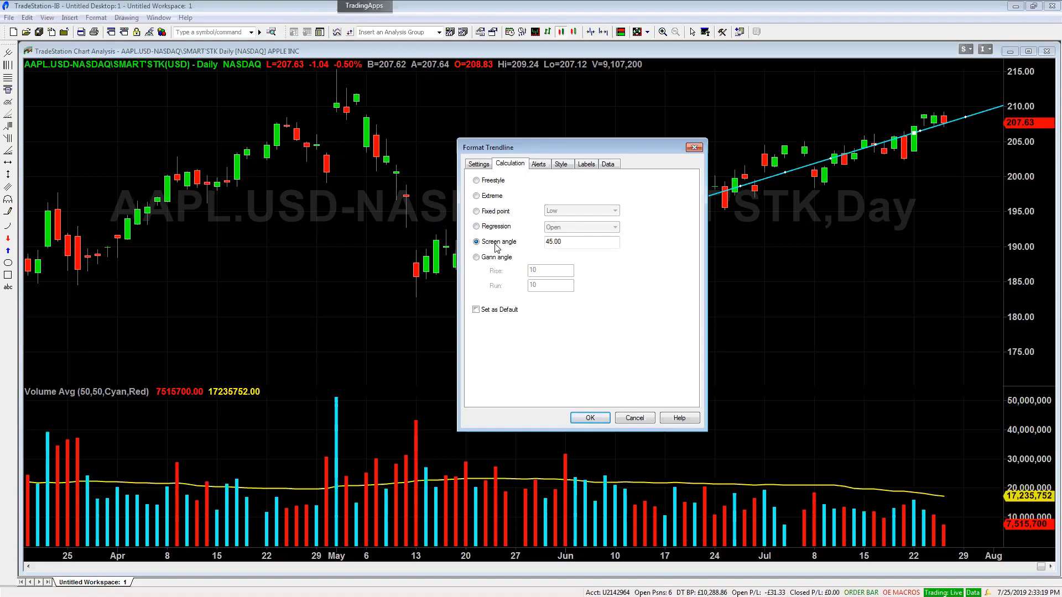
key("Return")
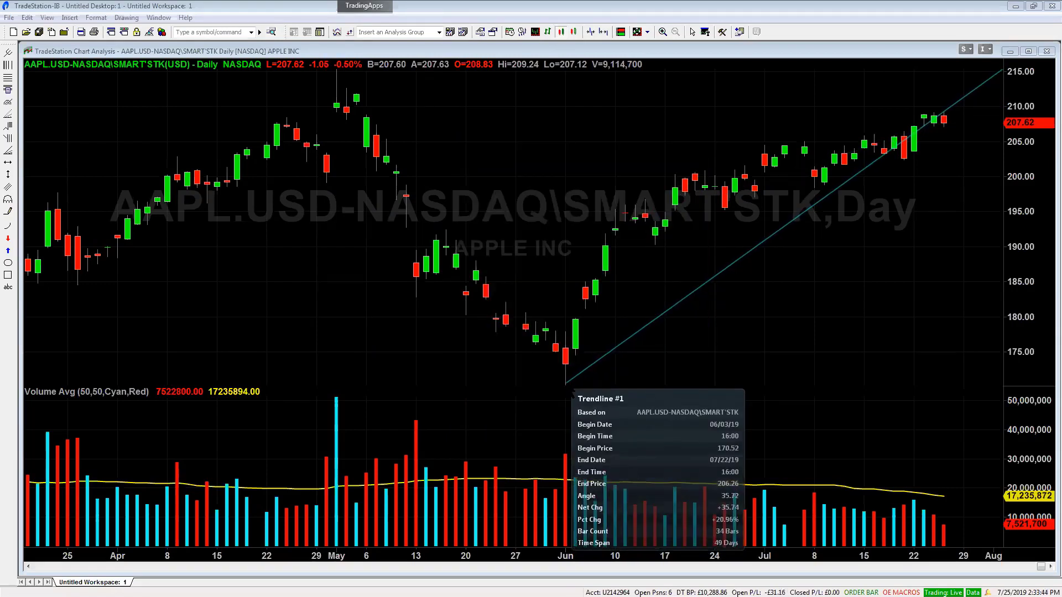
left_click_drag(565, 383, 575, 355)
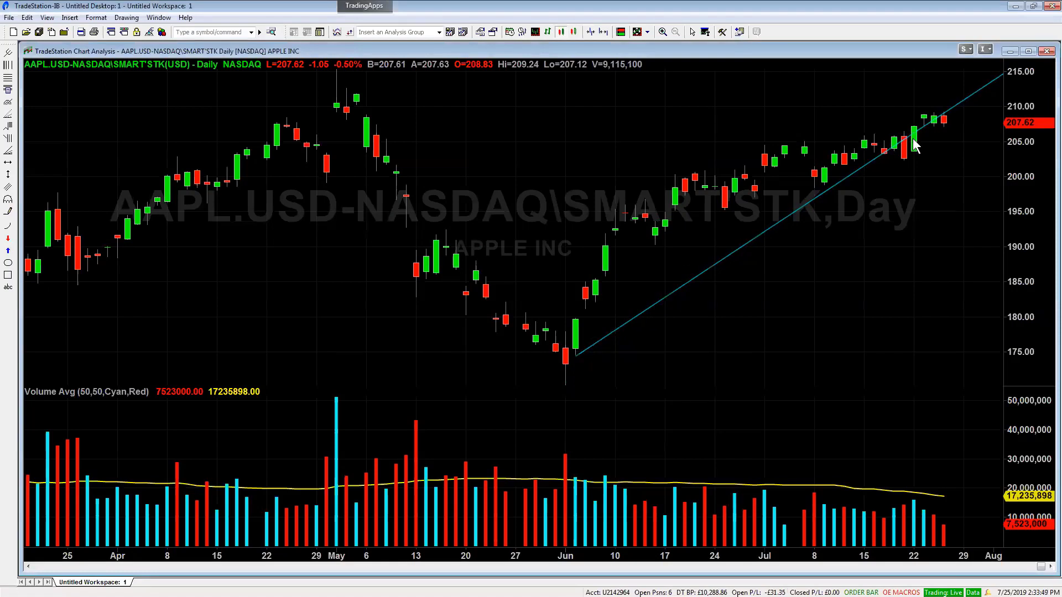
left_click_drag(914, 145, 904, 161)
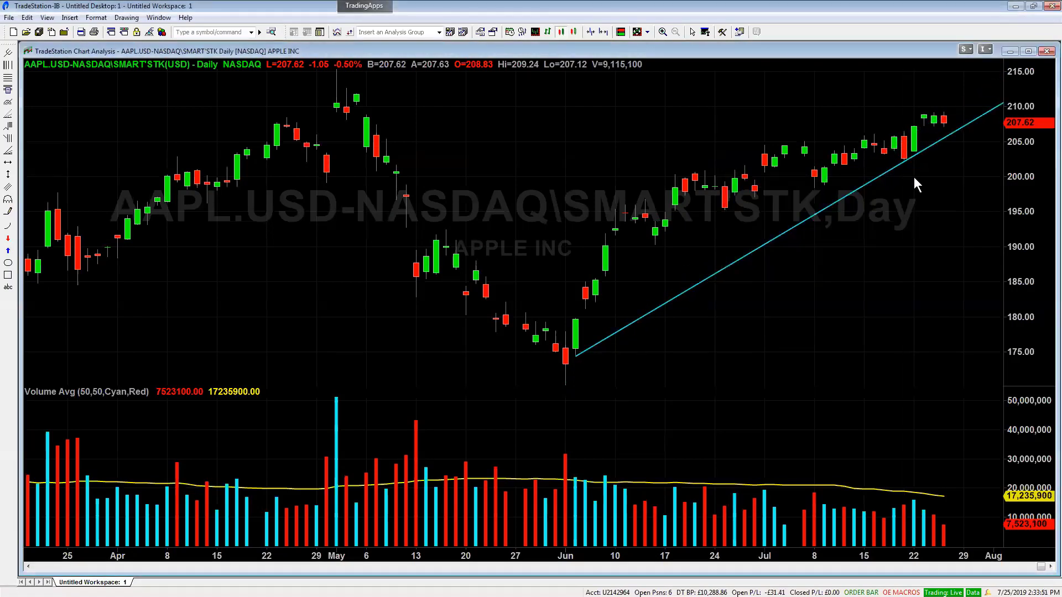
right_click(741, 258)
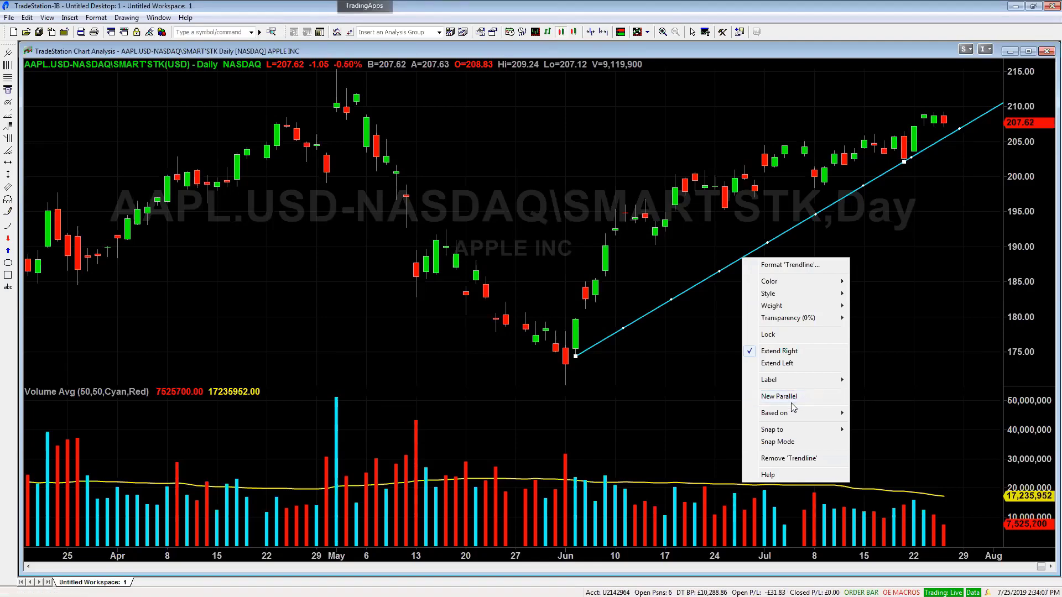
left_click(785, 397)
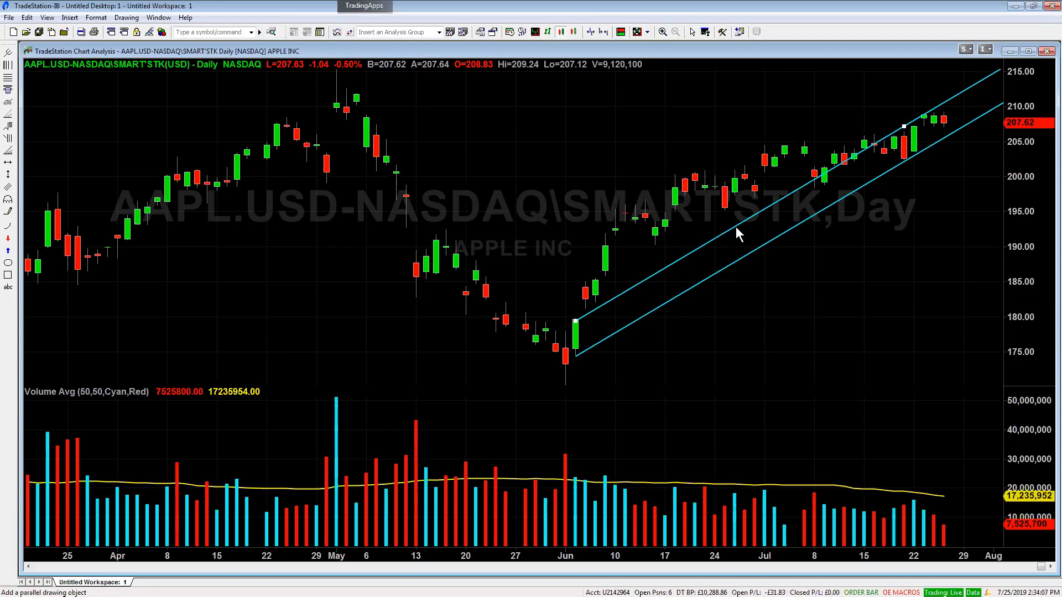
mouse_move(735, 227)
left_mouse_down()
mouse_move(679, 228)
mouse_move(676, 199)
mouse_move(653, 188)
left_mouse_up()
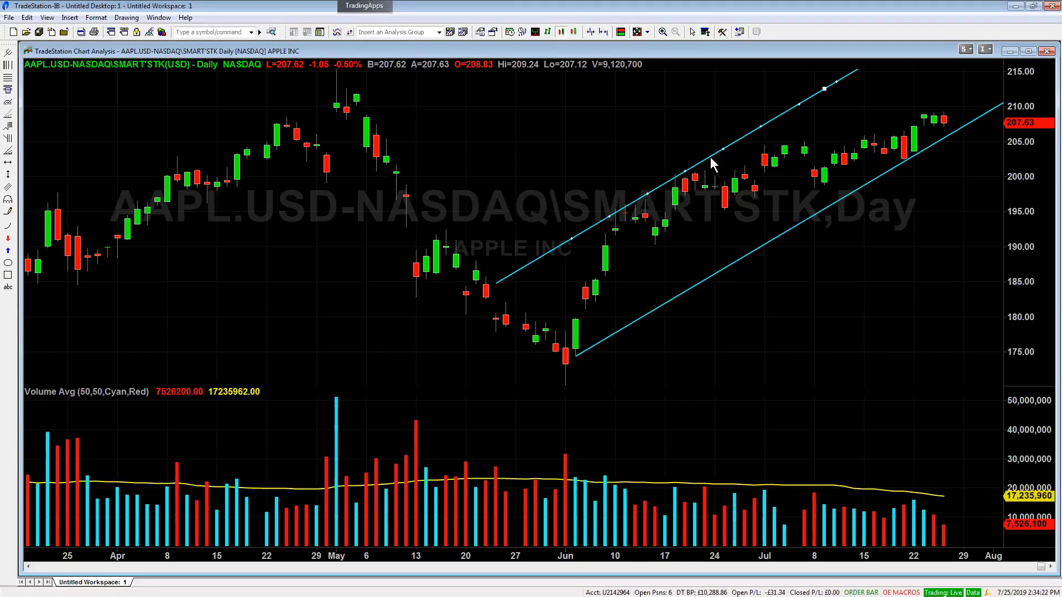
key("Delete")
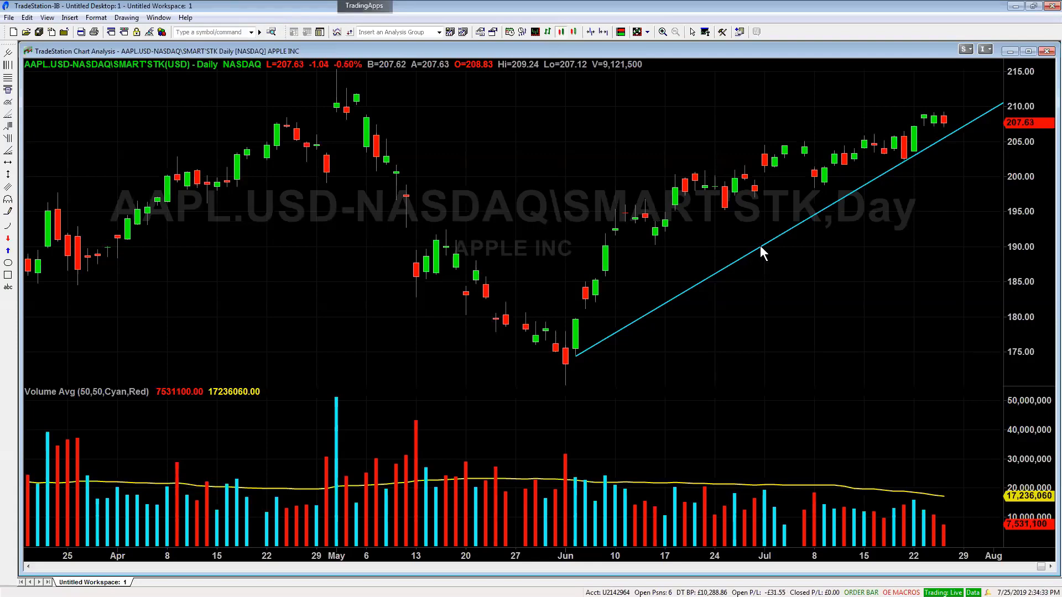
- Delete the cyan trendline and zoom out then back in on the May–July candles
key("Delete")
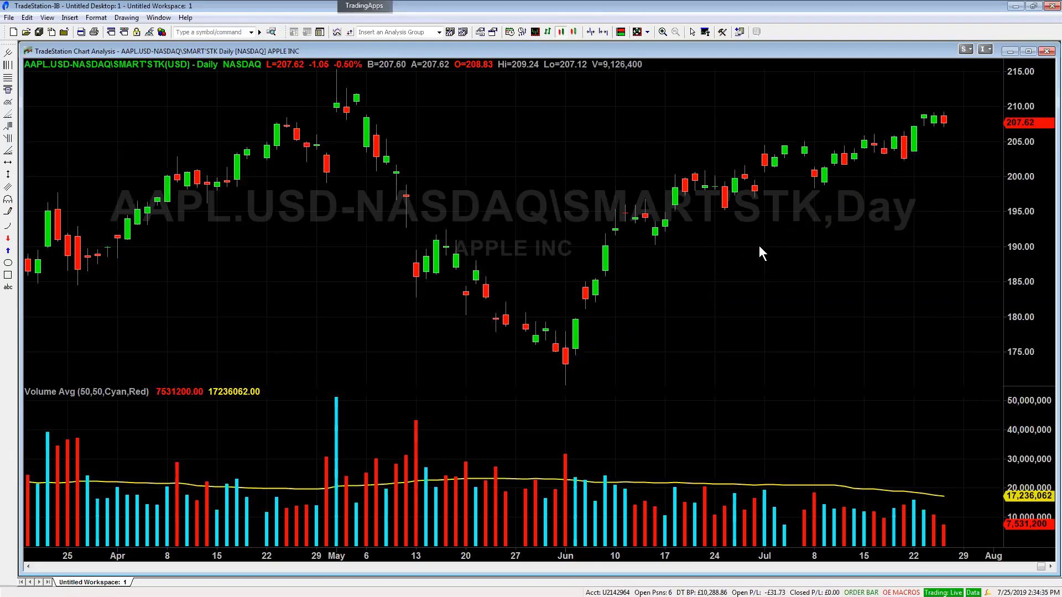
scroll(759, 245, "down", 6)
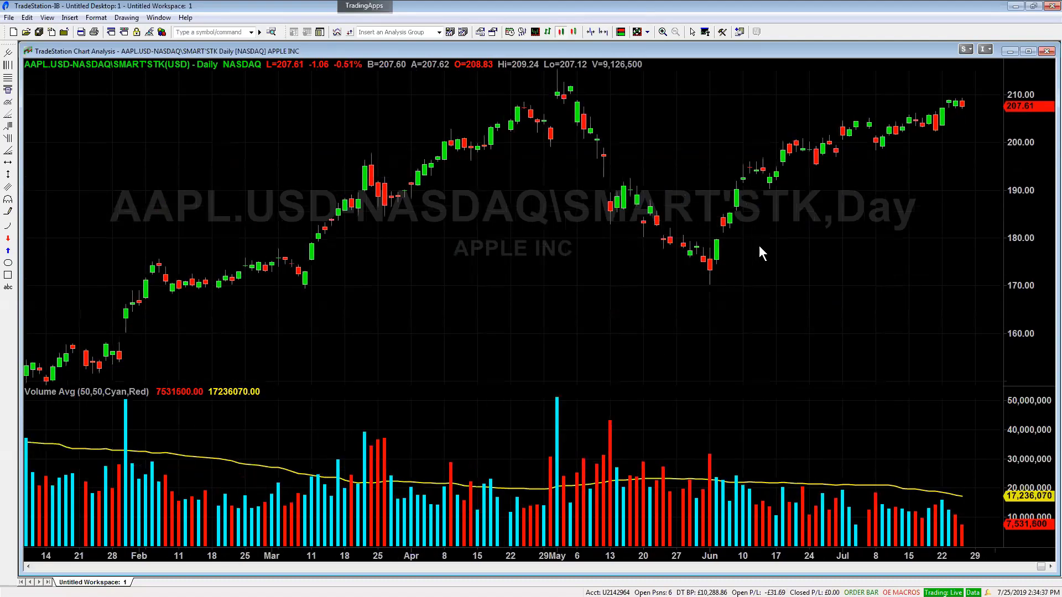
scroll(759, 246, "up", 6)
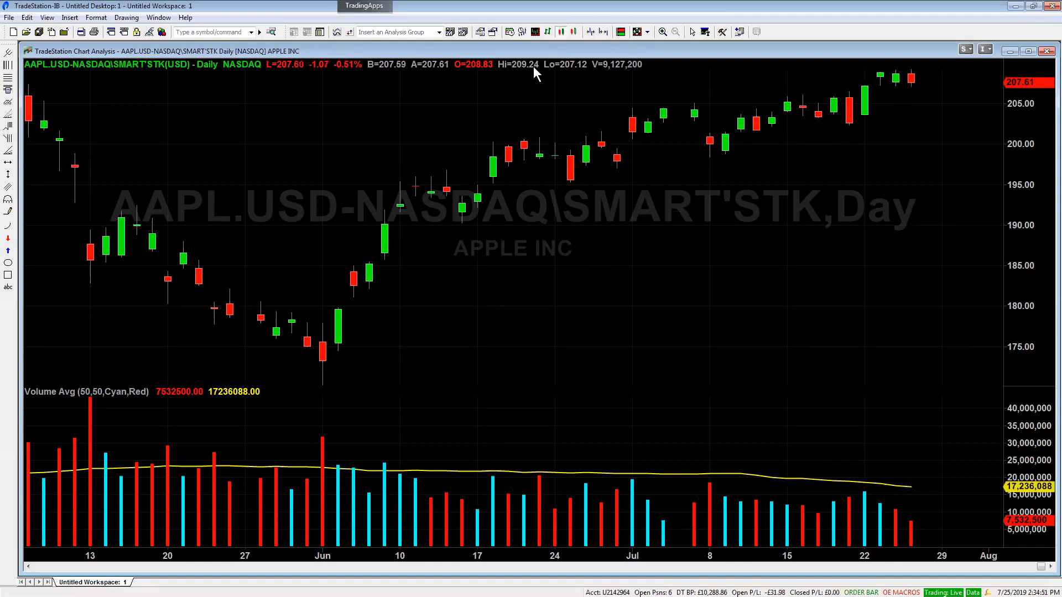
- With Snap Mode on, draw a cyan trendline from the early-June low near 171 to the late-July bar near 208
left_click(127, 17)
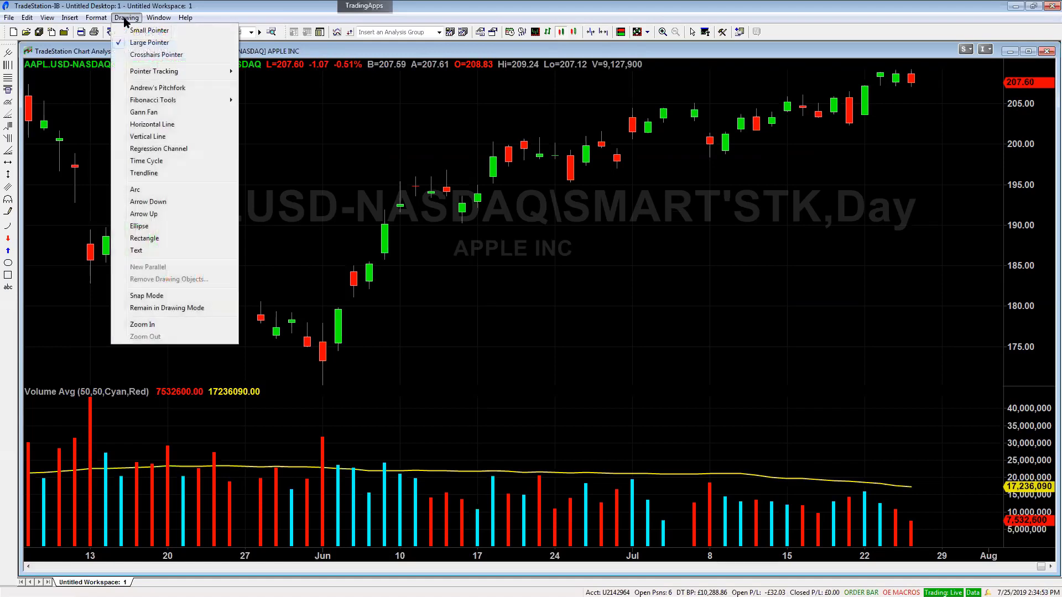
left_click(148, 174)
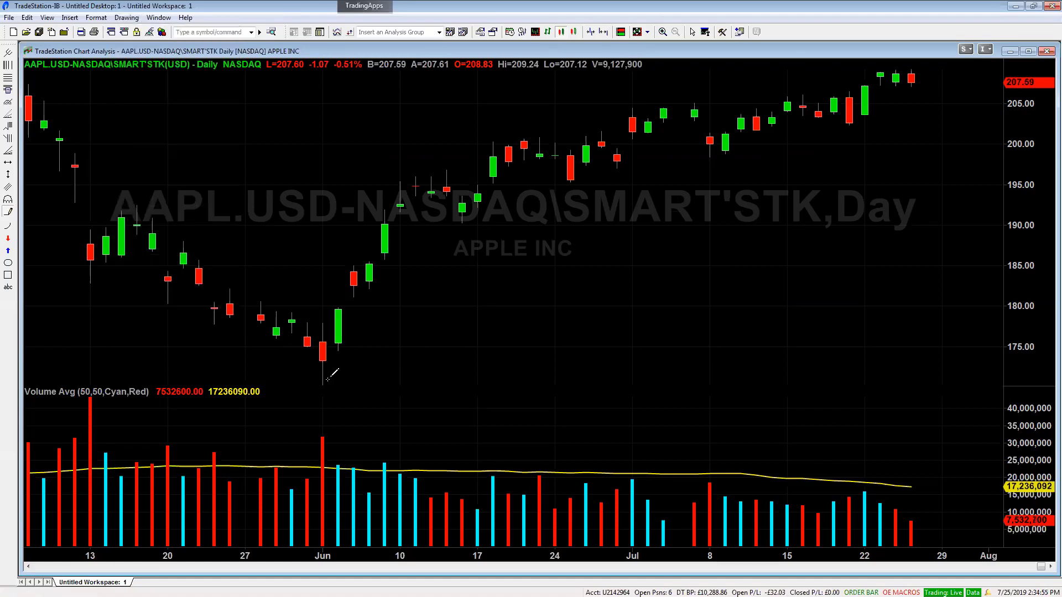
left_click(127, 18)
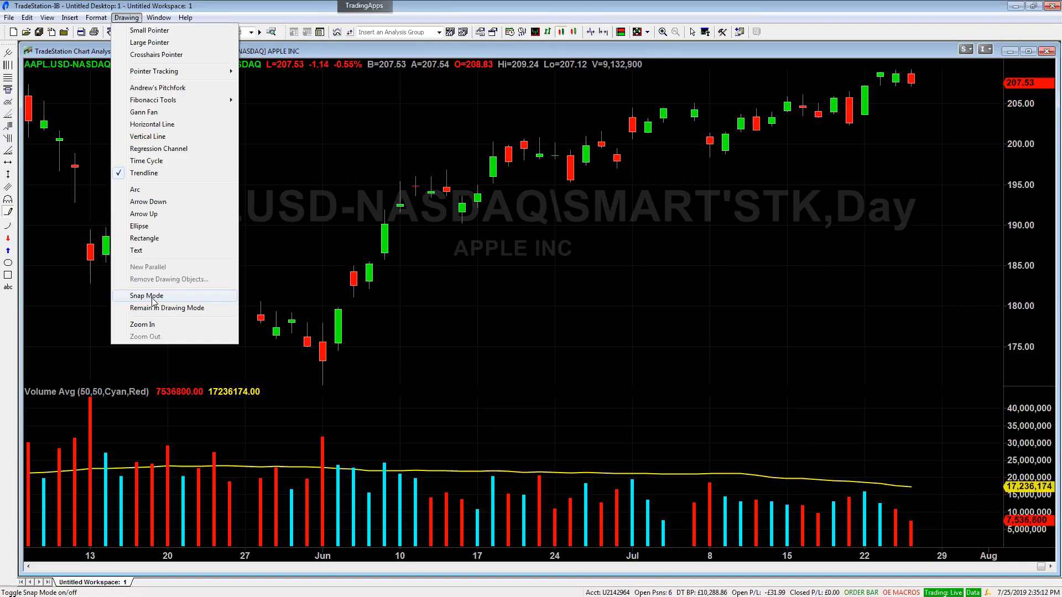
left_click(155, 299)
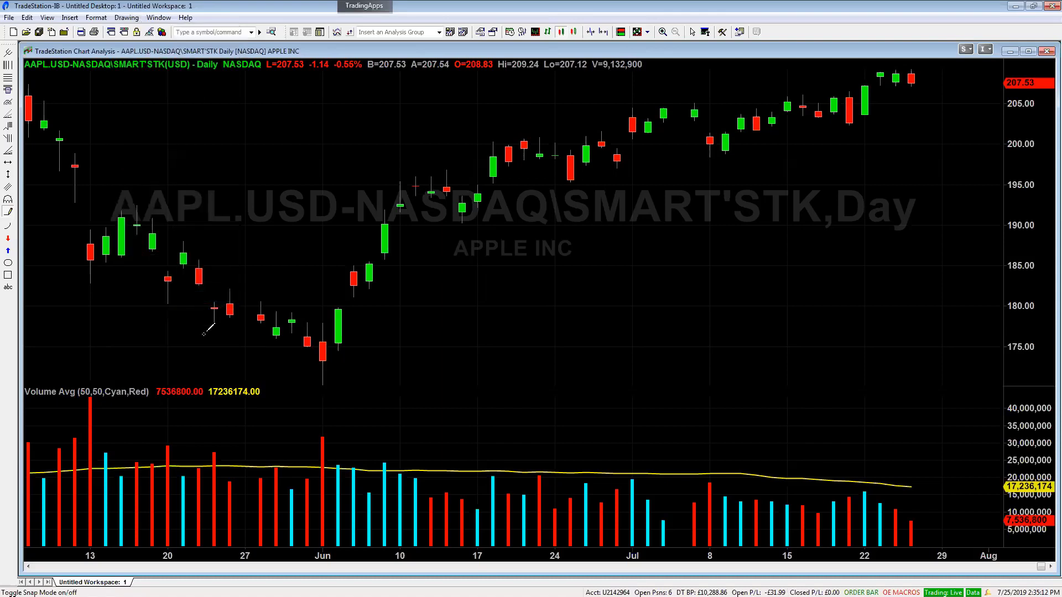
left_click(322, 384)
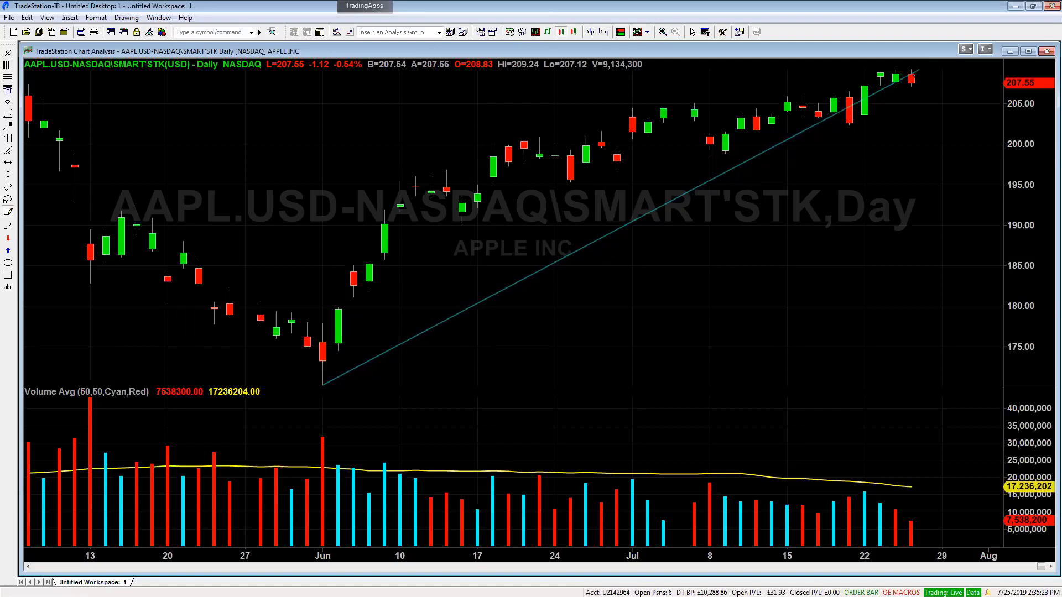
left_click(895, 70)
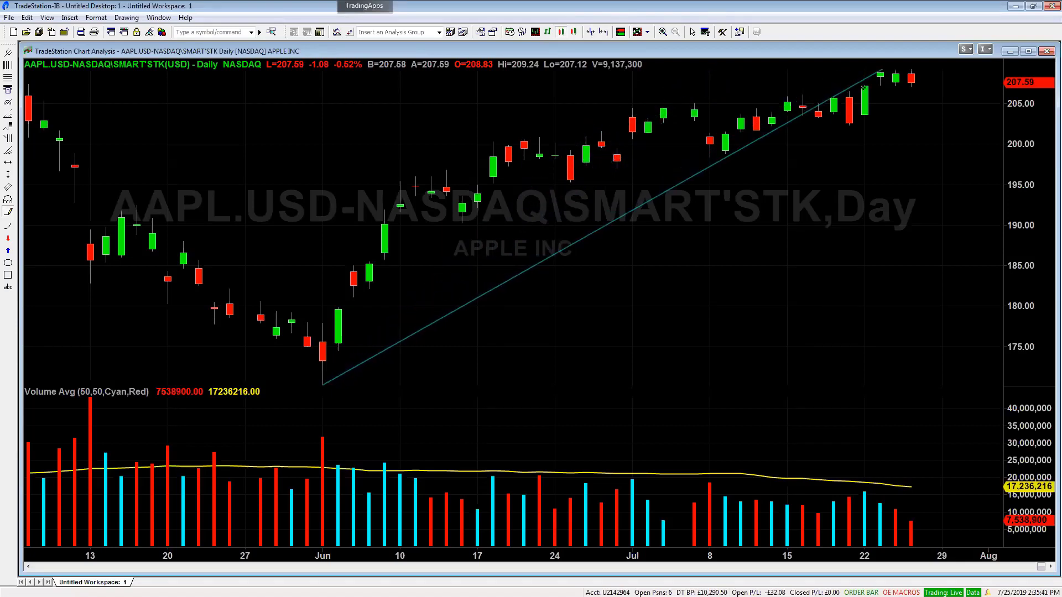
left_click(913, 66)
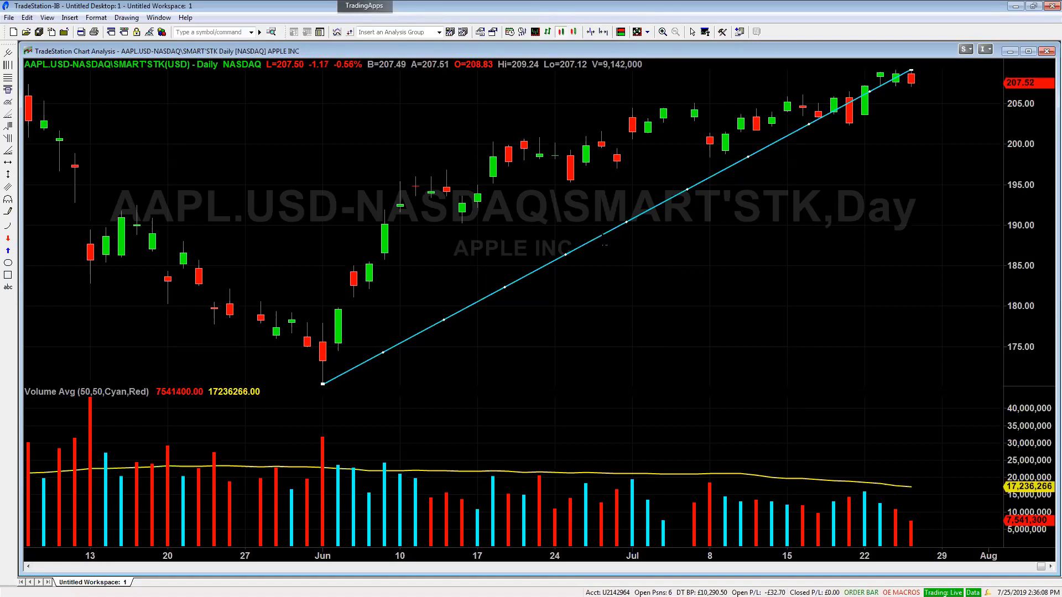
- Turn on trendline labels for price percent change, bar count and time span (52 Days, 37 Bars, +22.88%)
double_click(592, 234)
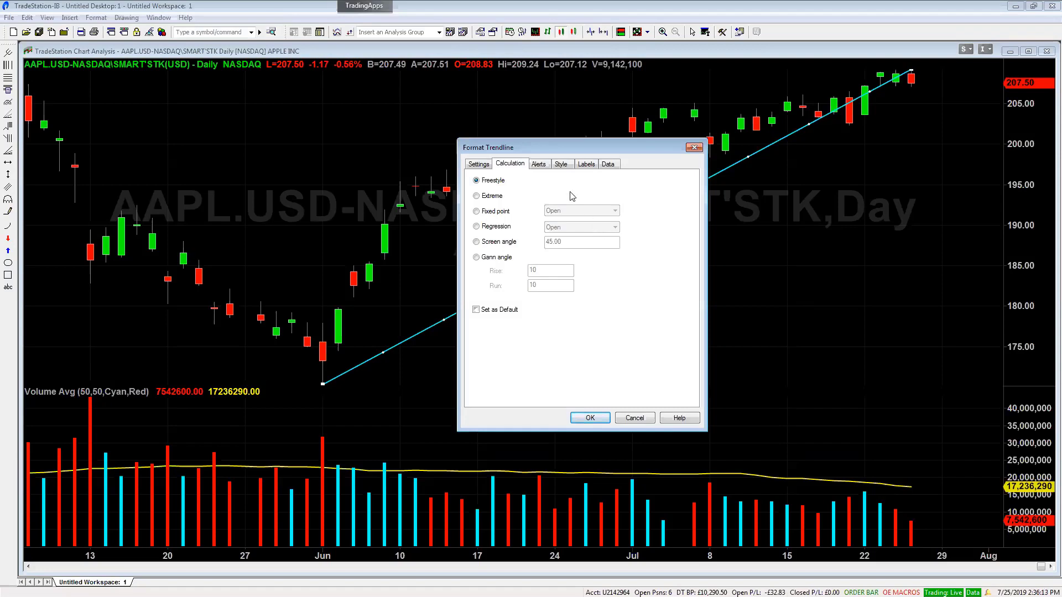
left_click(587, 164)
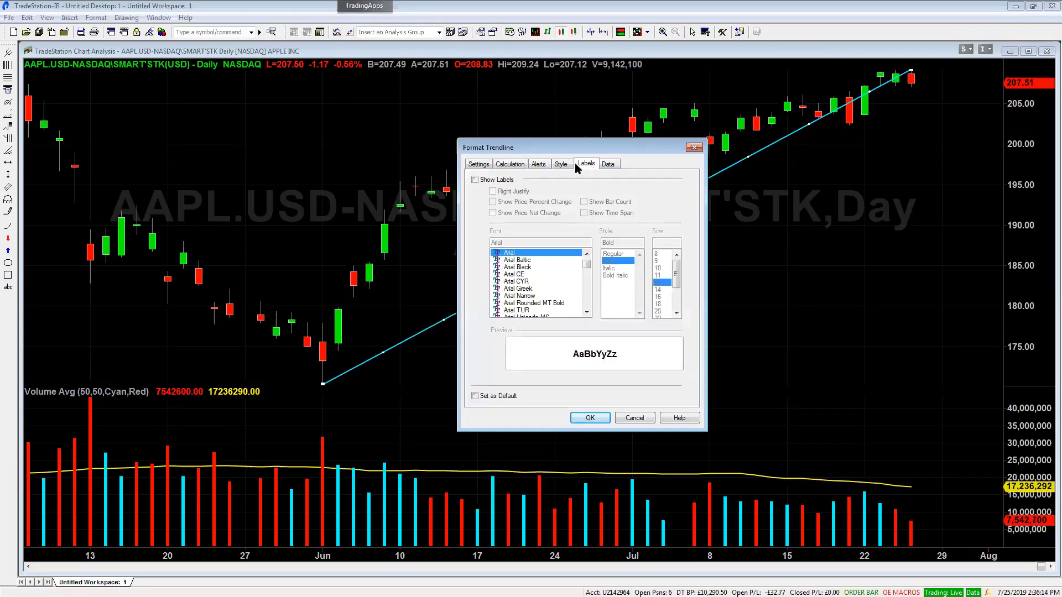
left_click(475, 180)
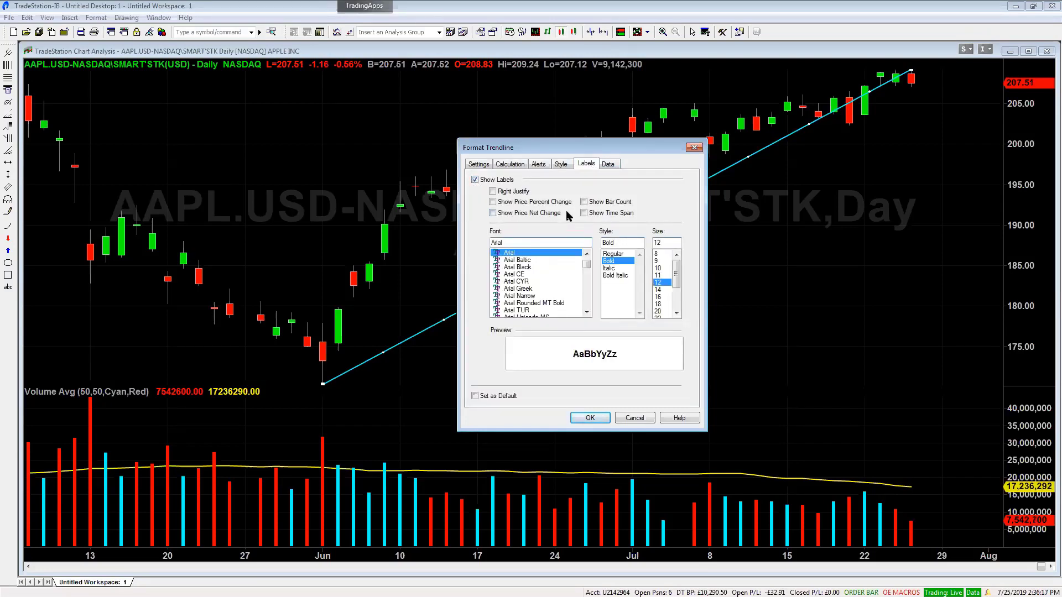
left_click(493, 202)
left_click(584, 202)
left_click(584, 214)
left_click(591, 417)
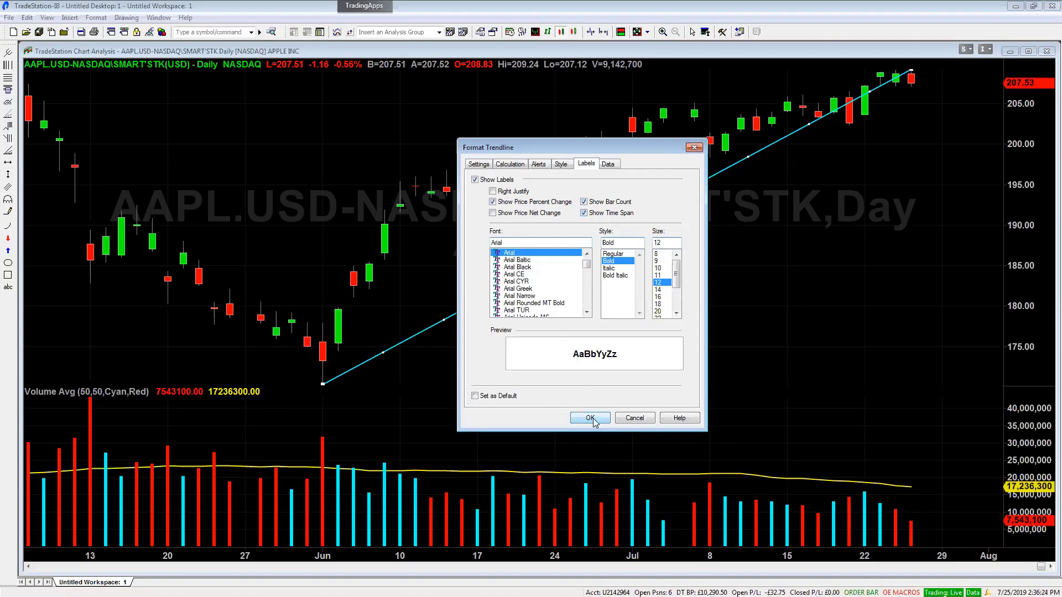
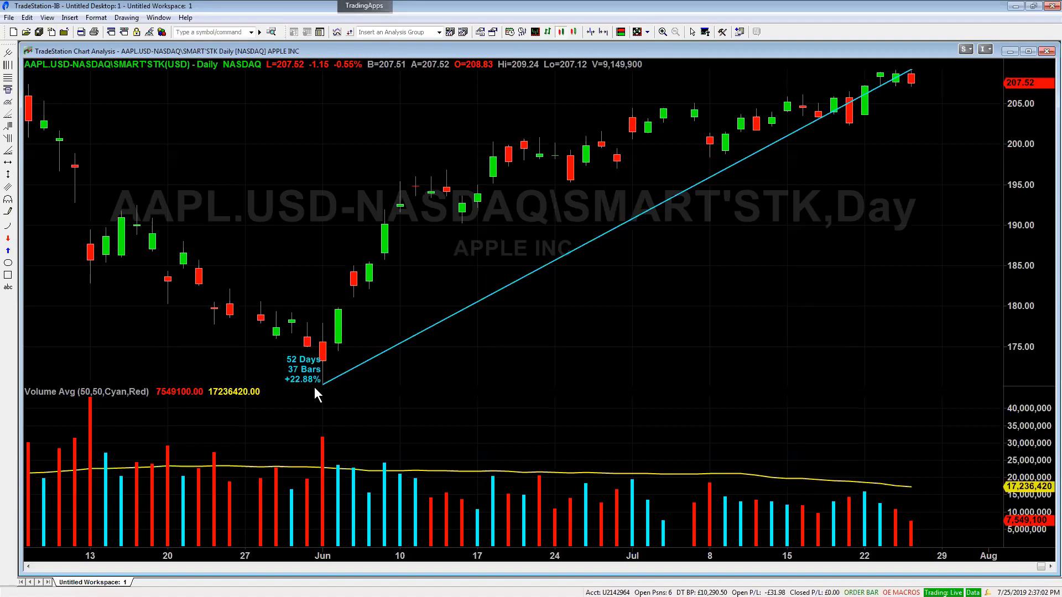
- Zoom out to late March and delete the June-low trendline labelled 52 Days 37 Bars
scroll(314, 387, "down", 5)
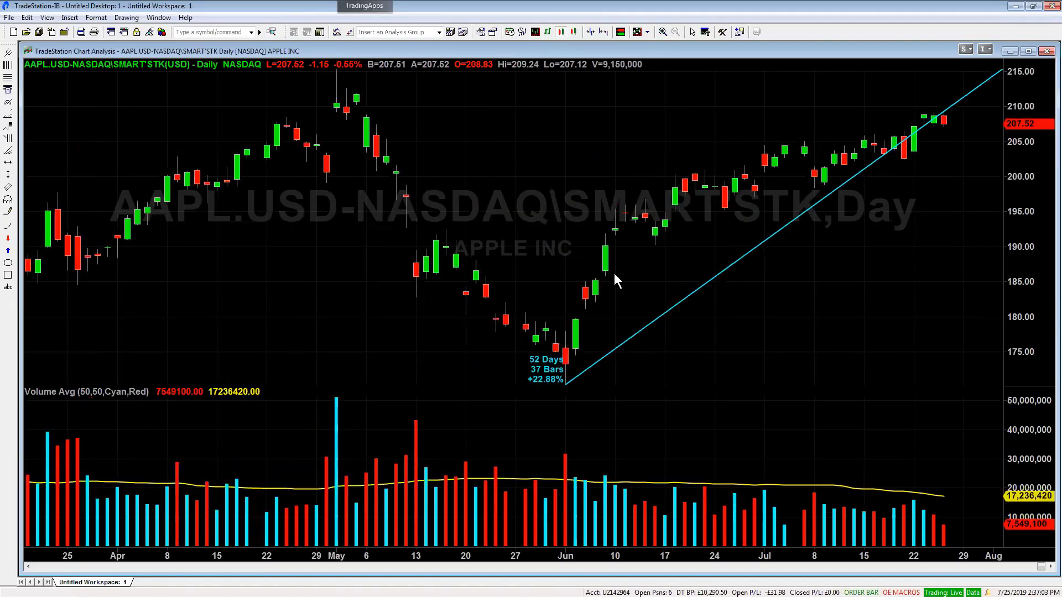
right_click(681, 299)
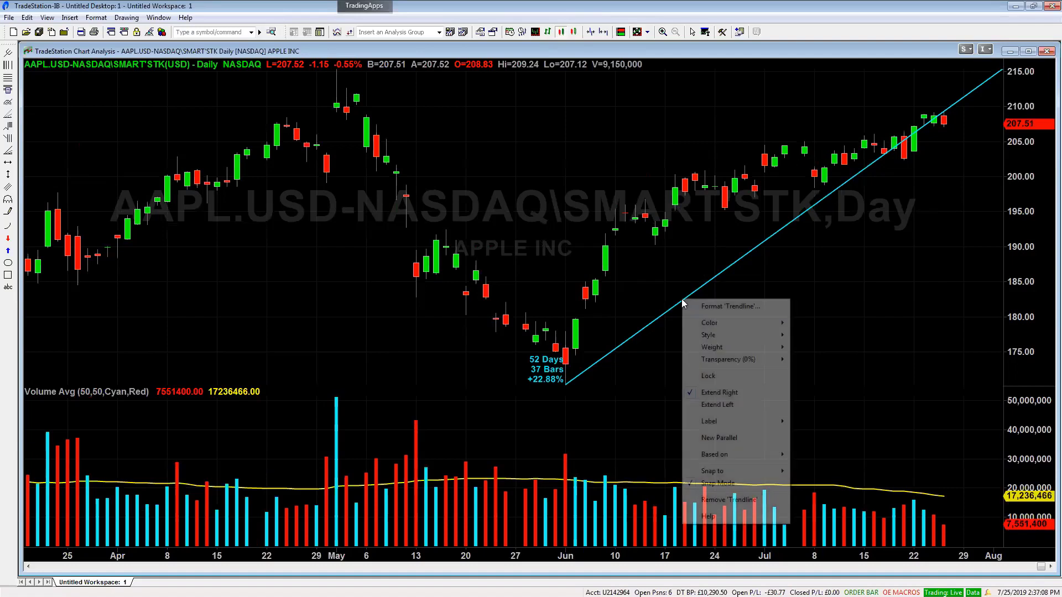
left_click(721, 309)
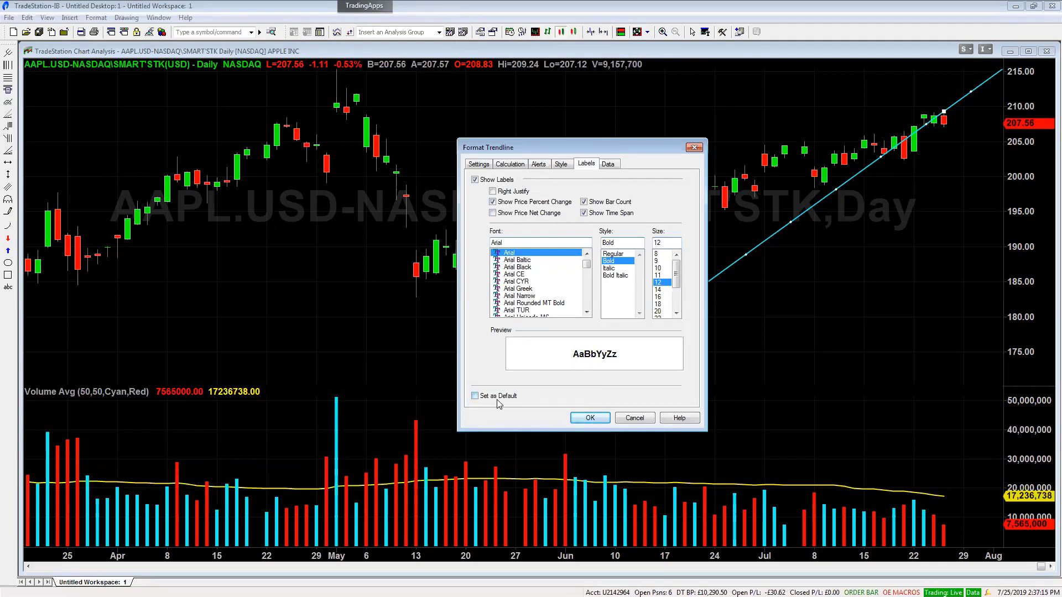
left_click(633, 419)
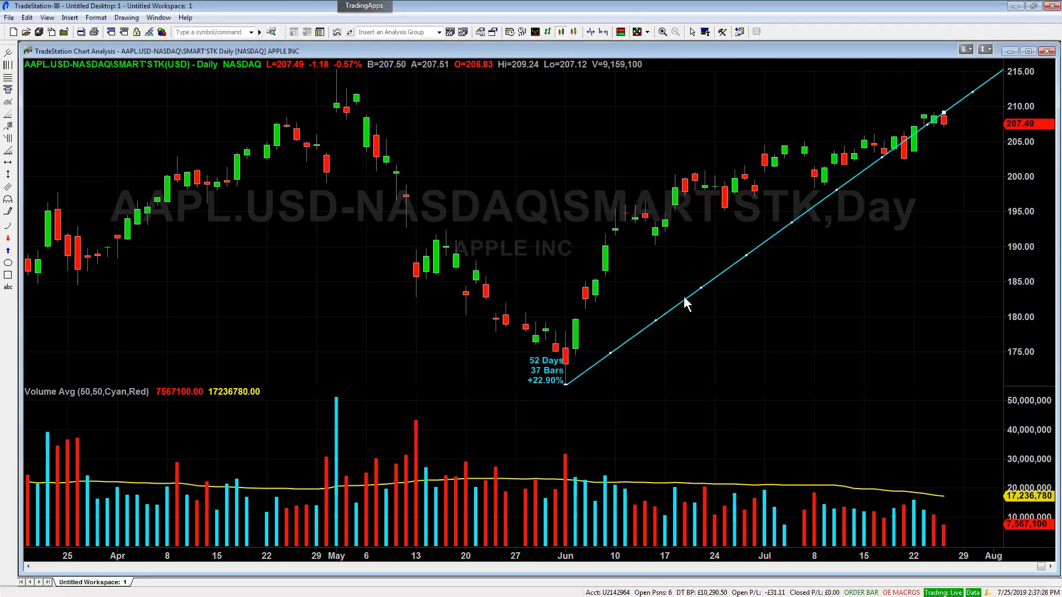
key("Delete")
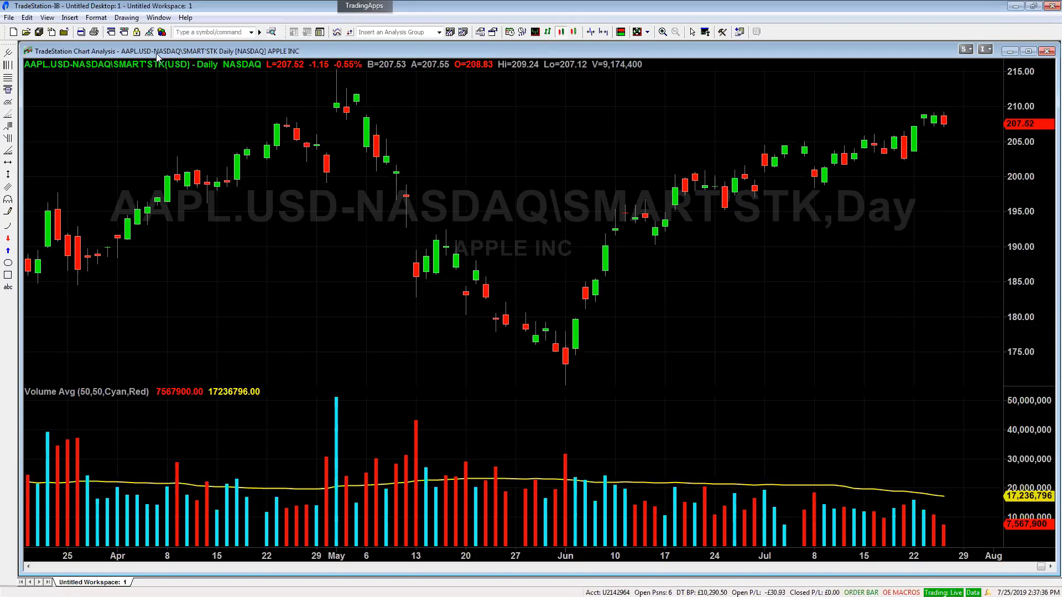
- Drag a Regression Channel from the early-June low up to late July
left_click(125, 18)
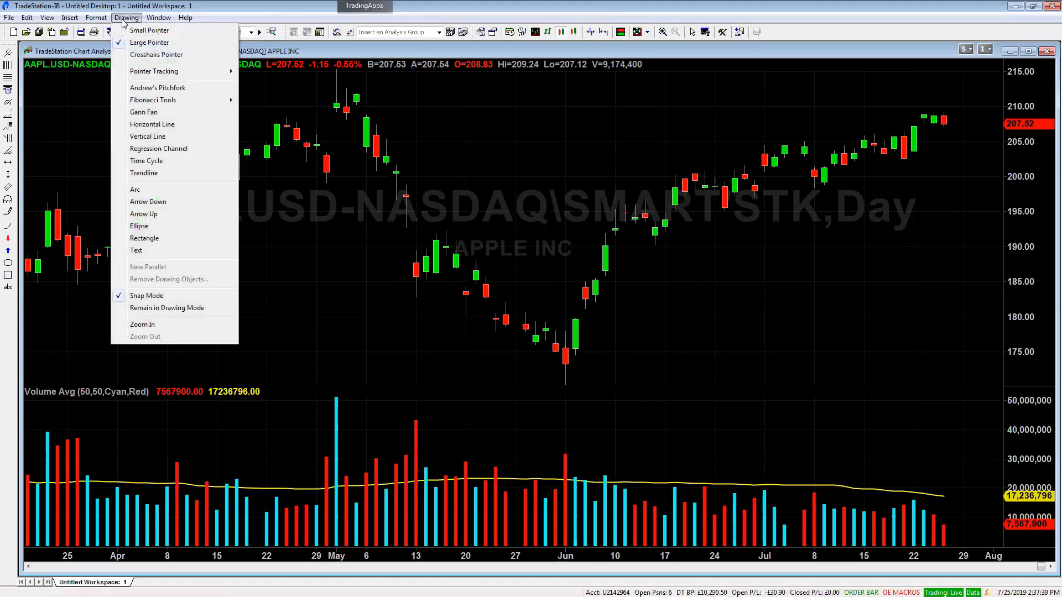
left_click(153, 150)
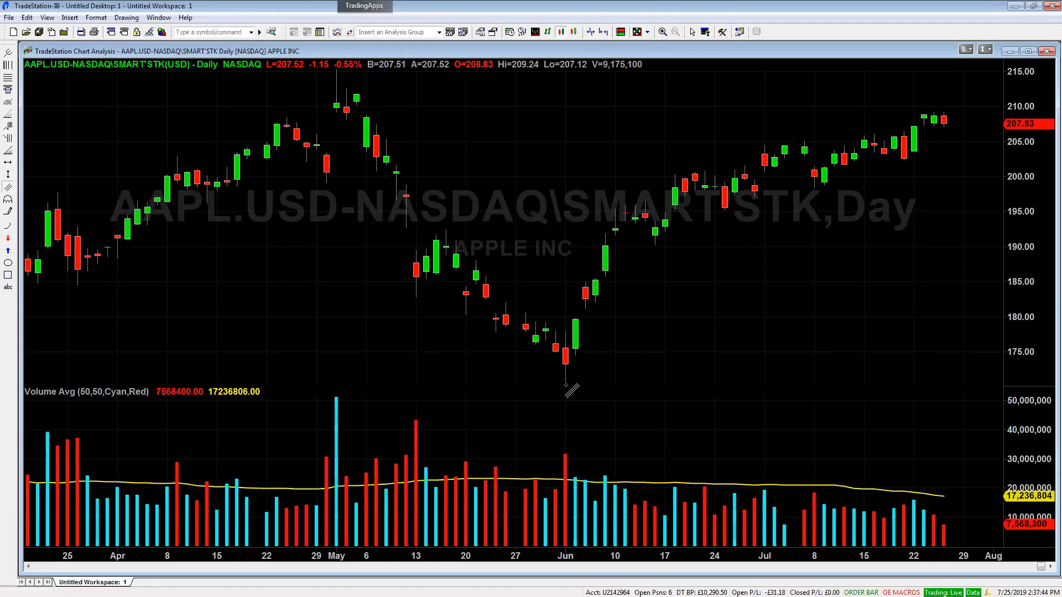
left_click_drag(570, 359, 946, 119)
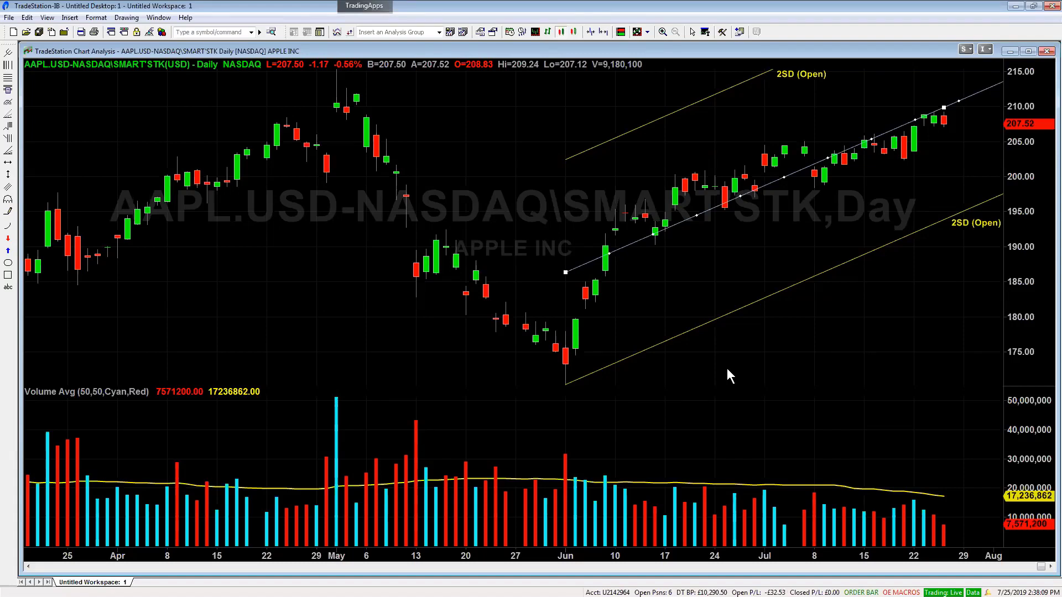
- Format the regression channel to use (H+L)/2 with upper and lower deviations of 1.5
right_click(698, 219)
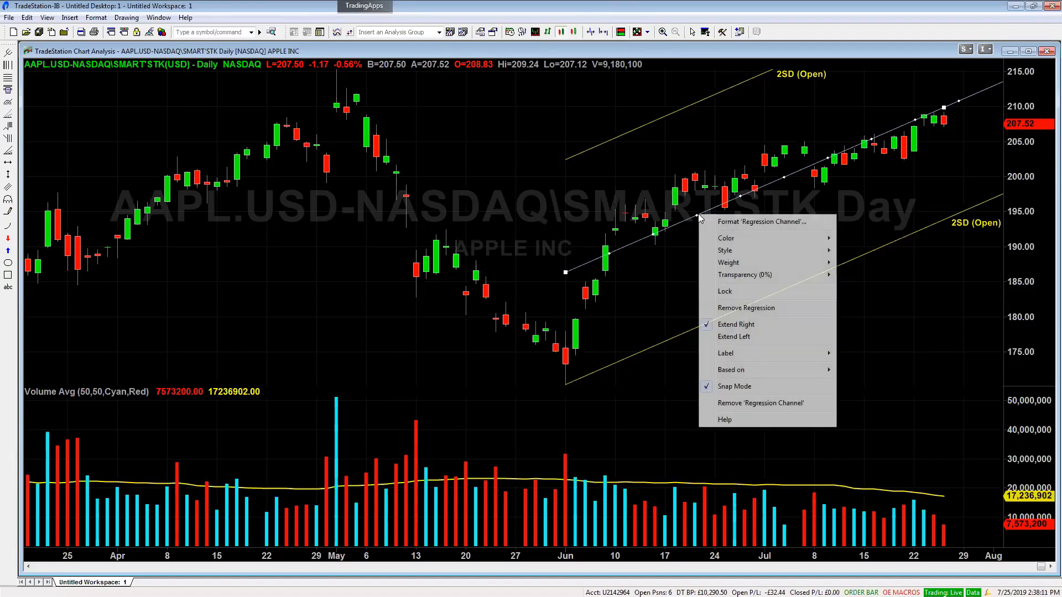
left_click(751, 225)
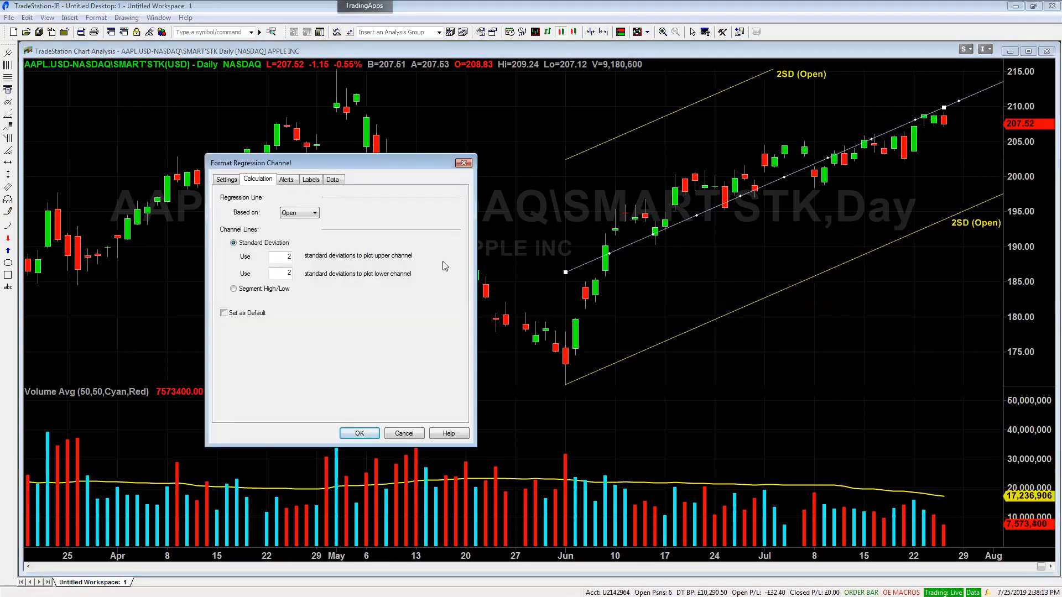
left_click(315, 213)
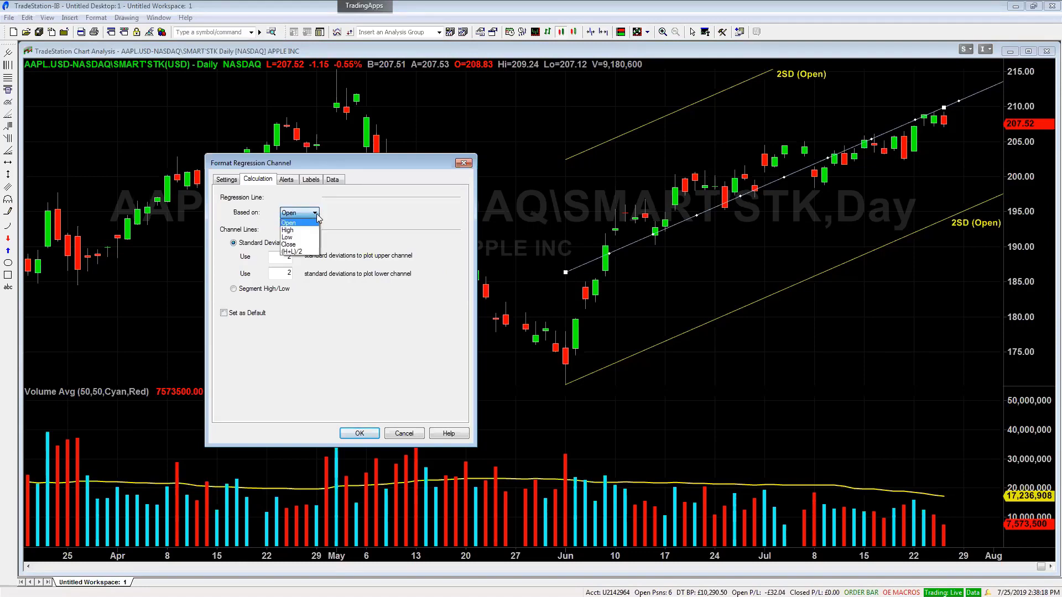
left_click(302, 253)
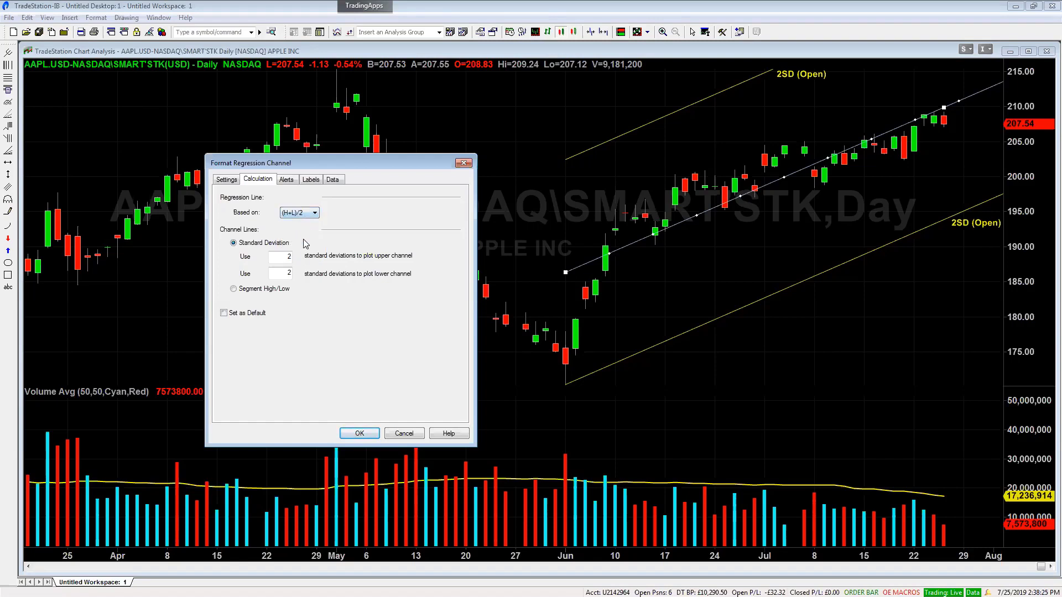
double_click(287, 256)
type("1.5")
double_click(283, 273)
type("1.5")
left_click(363, 433)
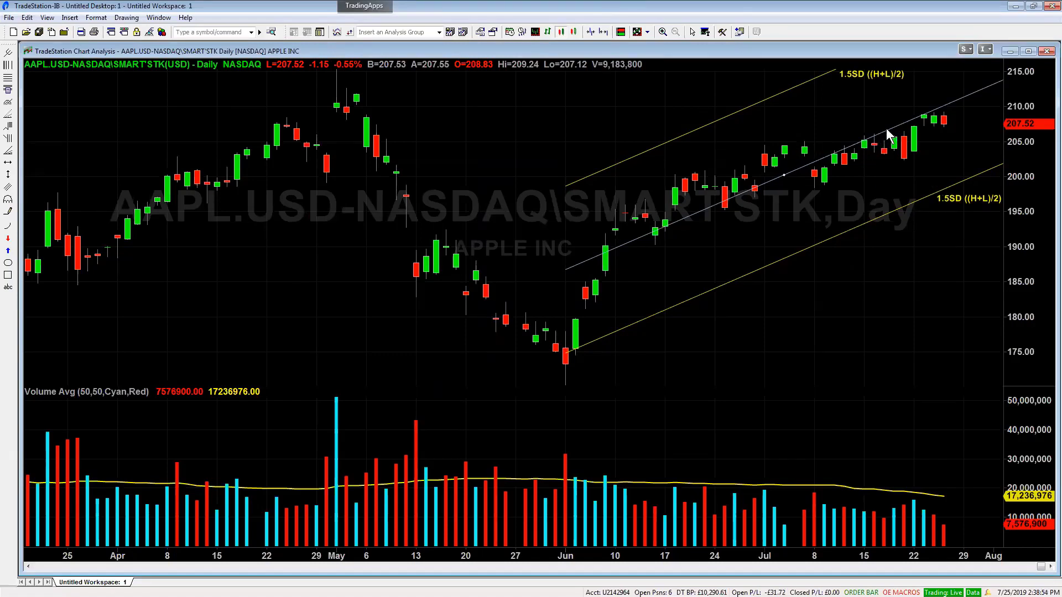
- Delete the regression channel and draw a widened Time Cycle along the price pane's bottom
key("Delete")
left_click(126, 18)
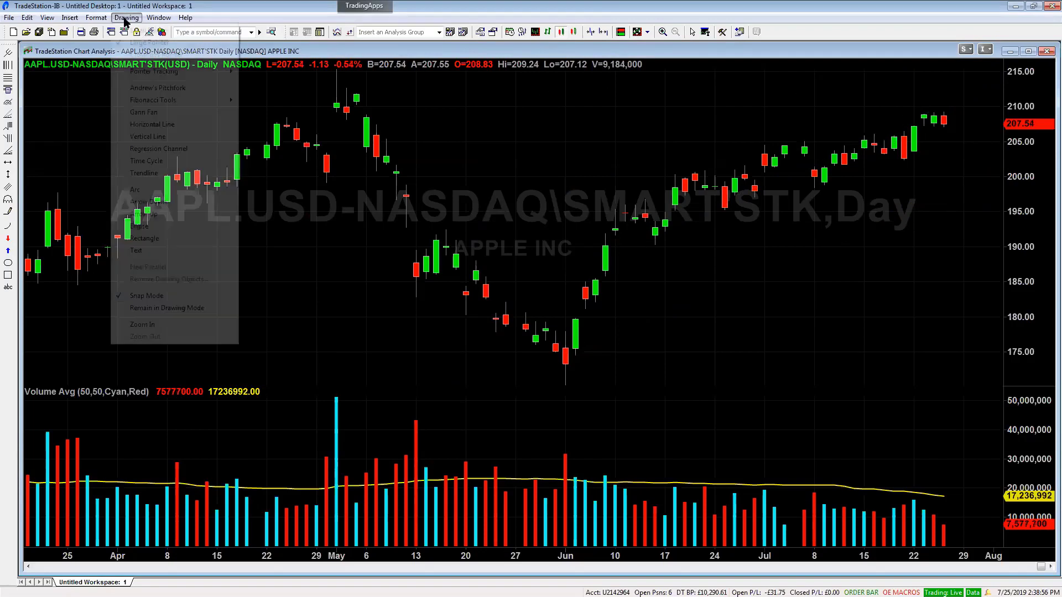
left_click(146, 161)
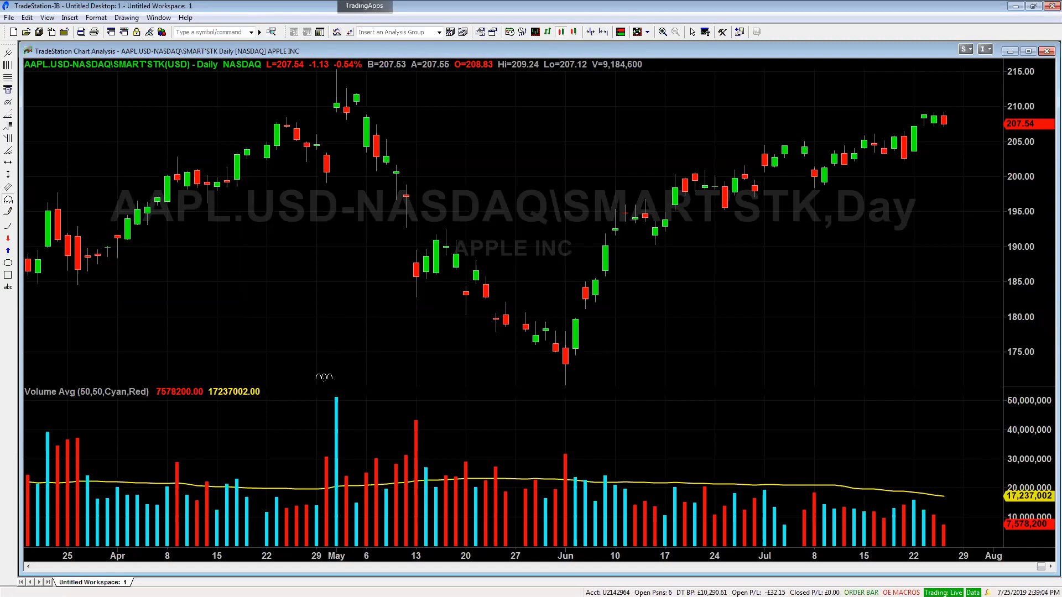
left_click_drag(325, 381, 426, 381)
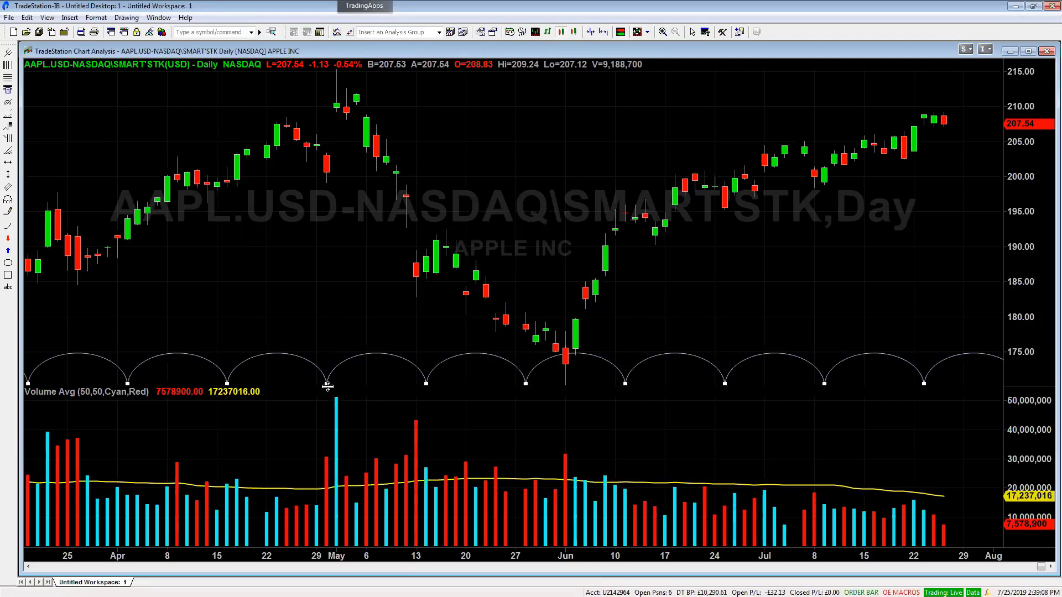
left_click_drag(325, 383, 356, 390)
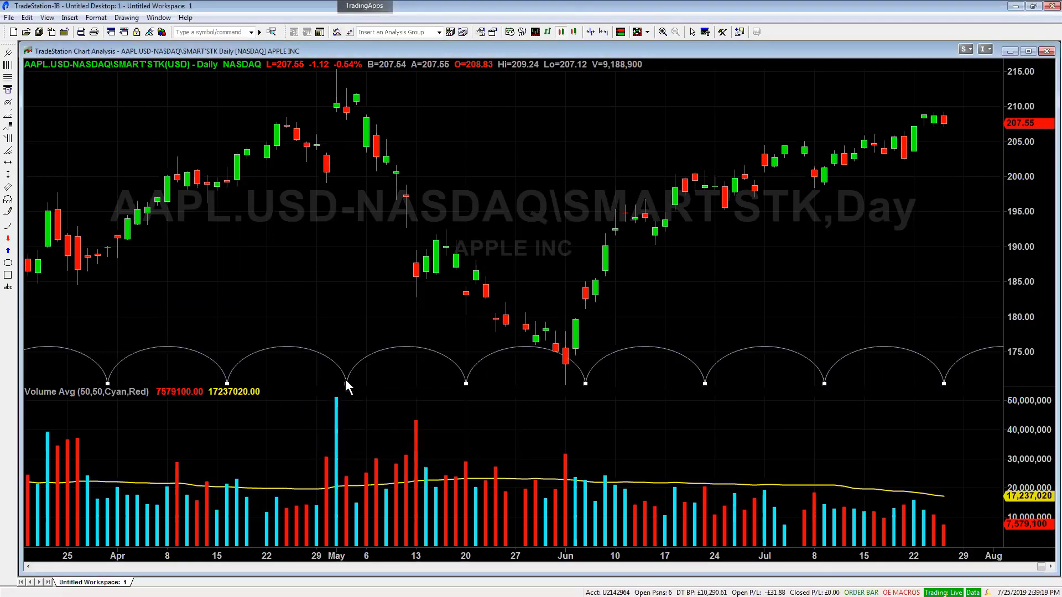
- Show the time cycles as vertical lines, tighten spacing to 8 bars, then delete it
right_click(347, 385)
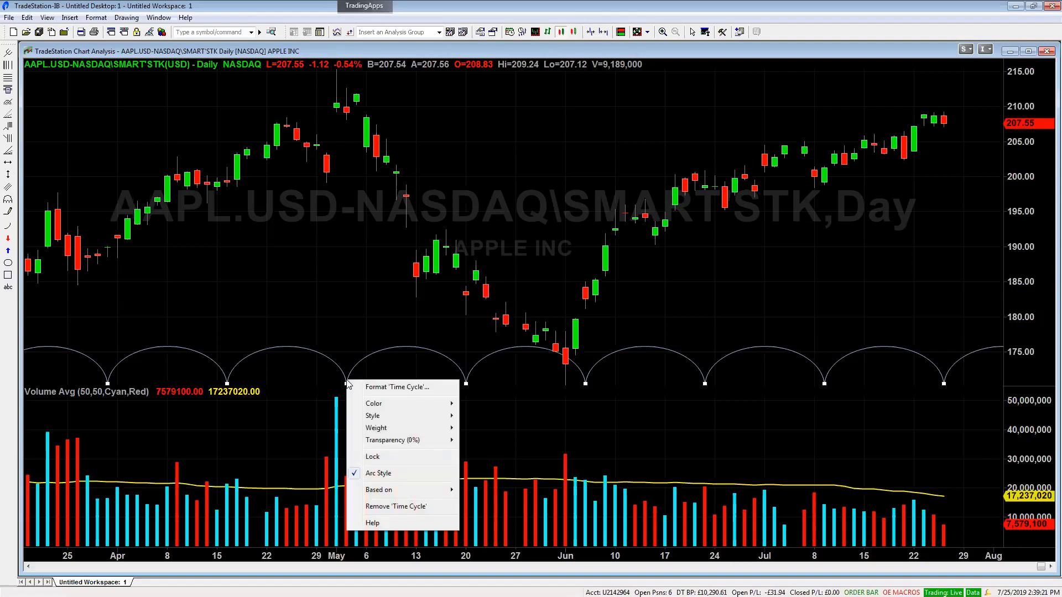
left_click(379, 474)
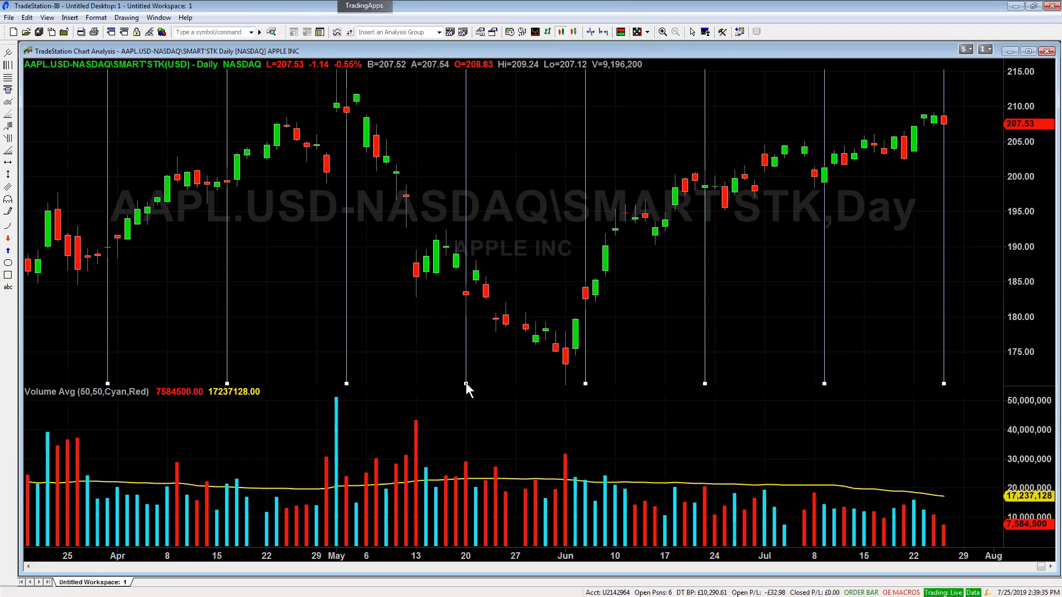
left_click_drag(466, 384, 498, 385)
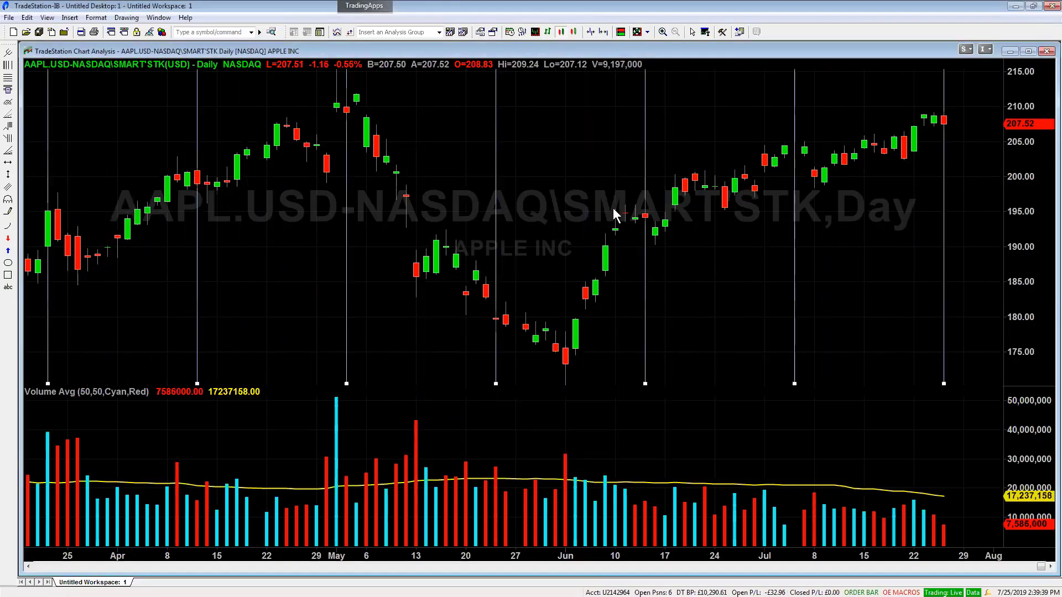
key("Delete")
- Draw Fibonacci price retracement lines from the 170.27 June low to the 209.15 late-July high
left_click(127, 17)
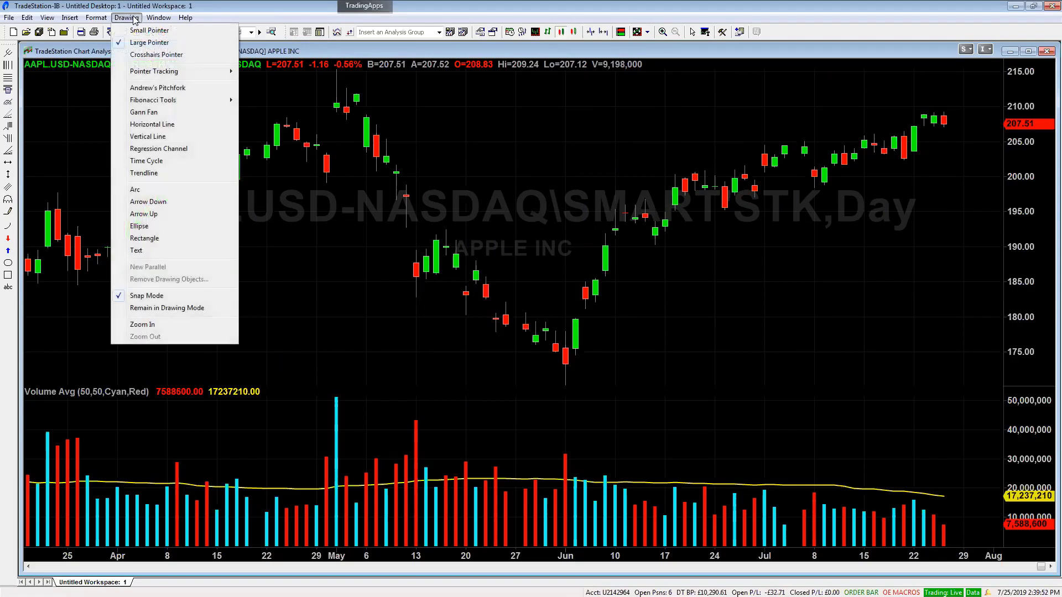
mouse_move(161, 101)
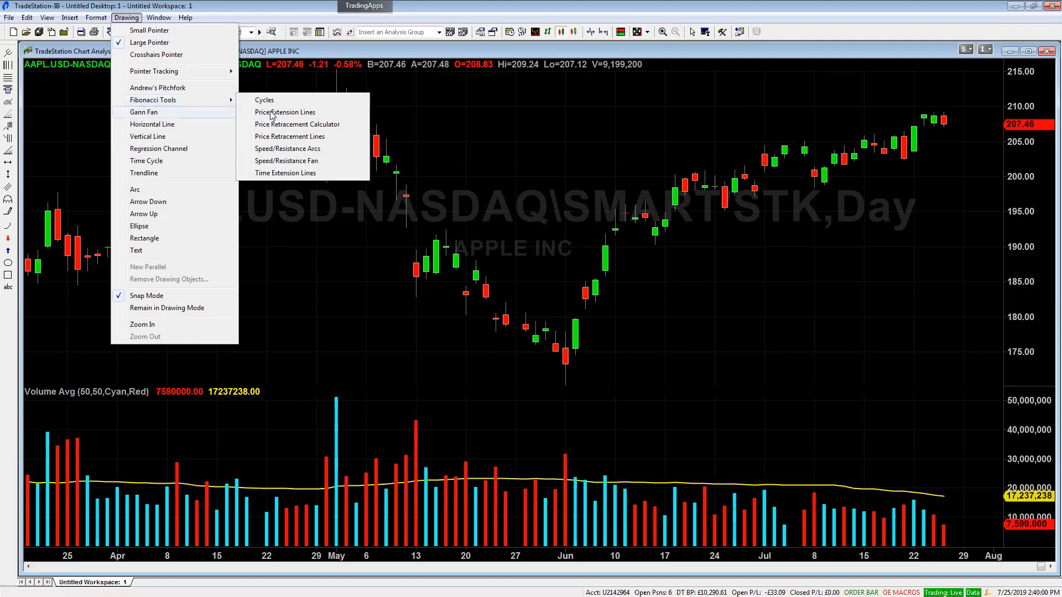
left_click(299, 140)
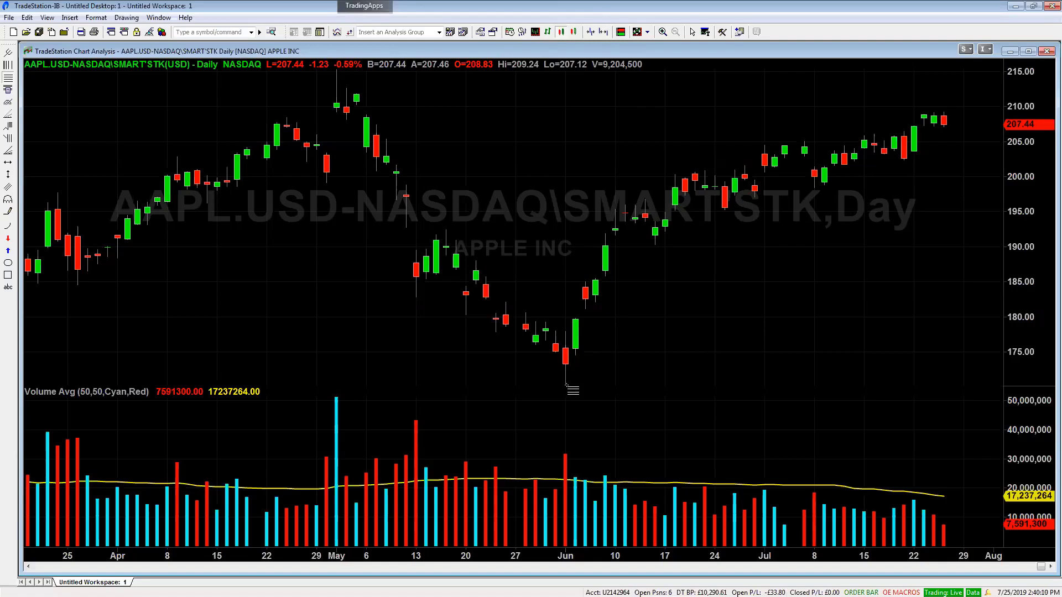
left_click_drag(566, 383, 943, 116)
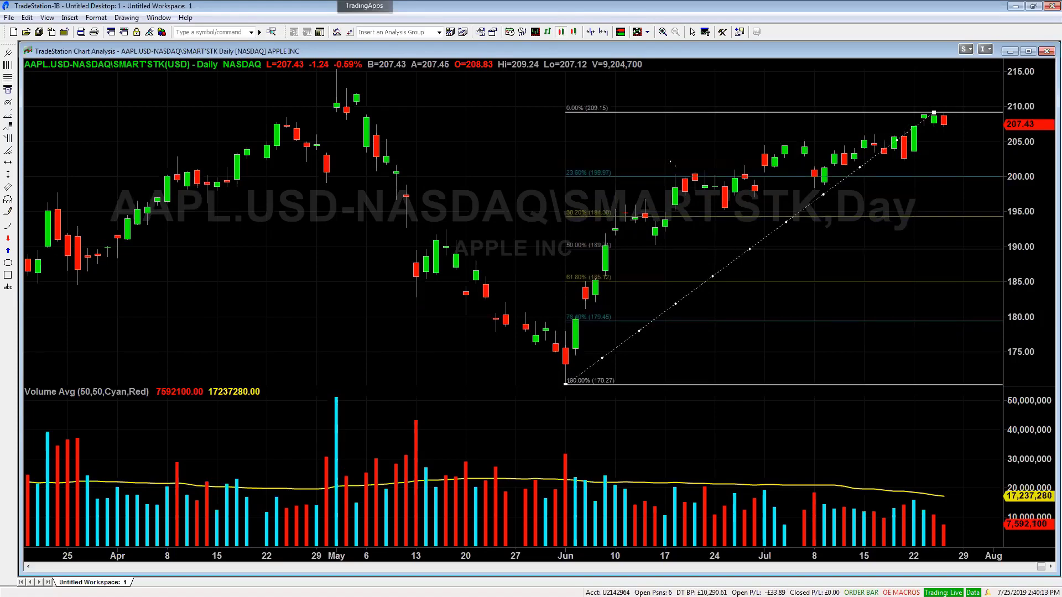
left_click(582, 147)
- Add an extra 12% level to the Fibonacci retracement
right_click(647, 112)
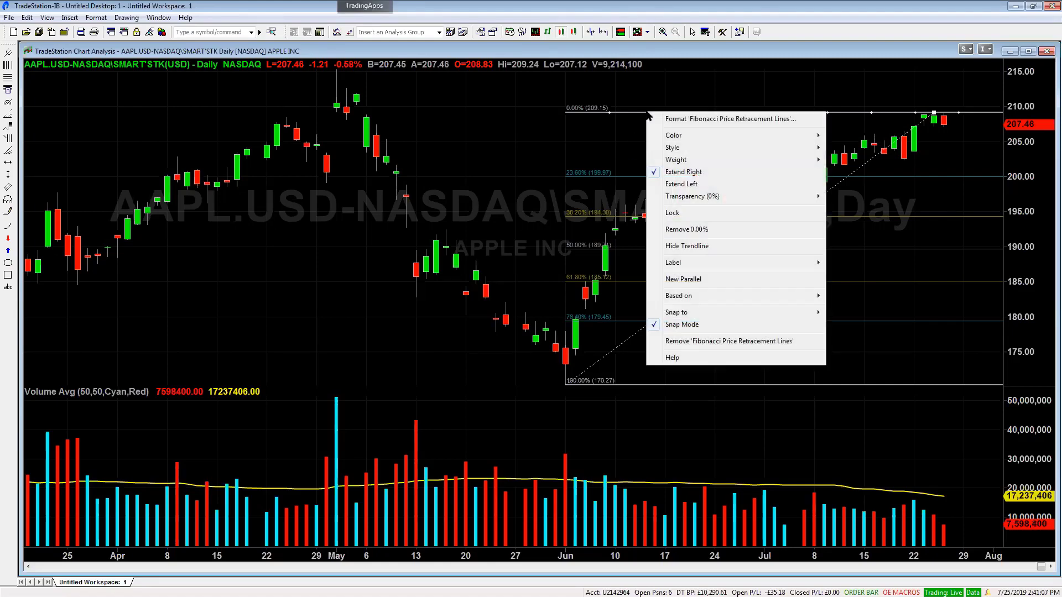
left_click(693, 120)
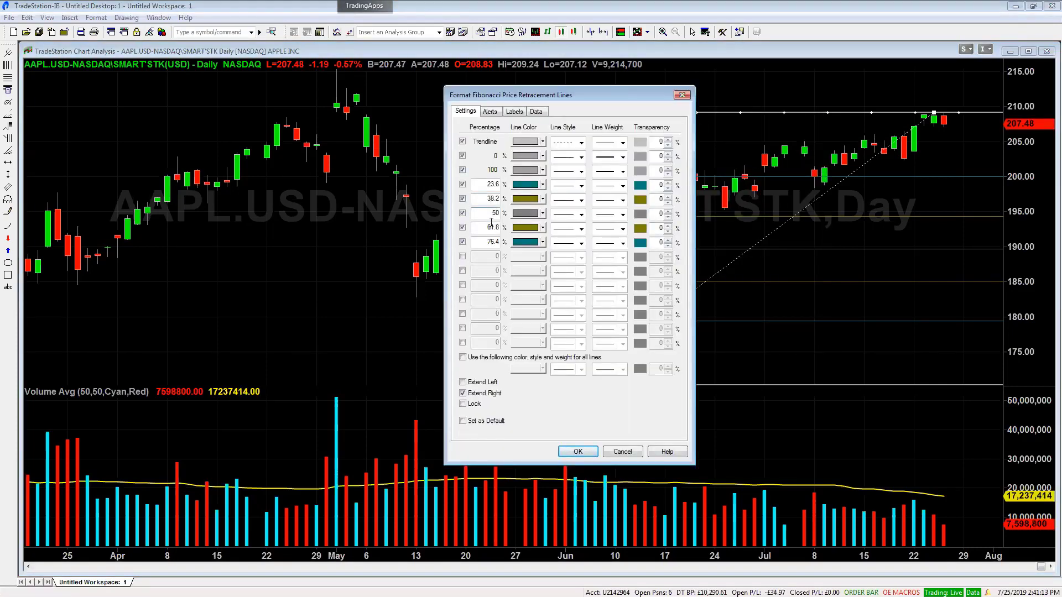
left_click(462, 257)
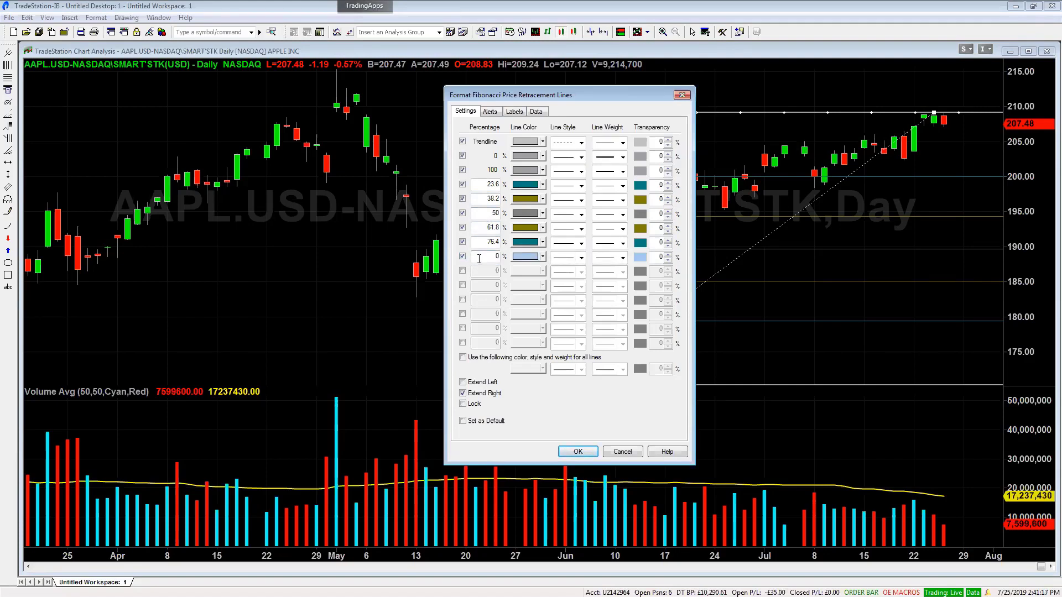
double_click(486, 259)
type("125")
left_click(577, 452)
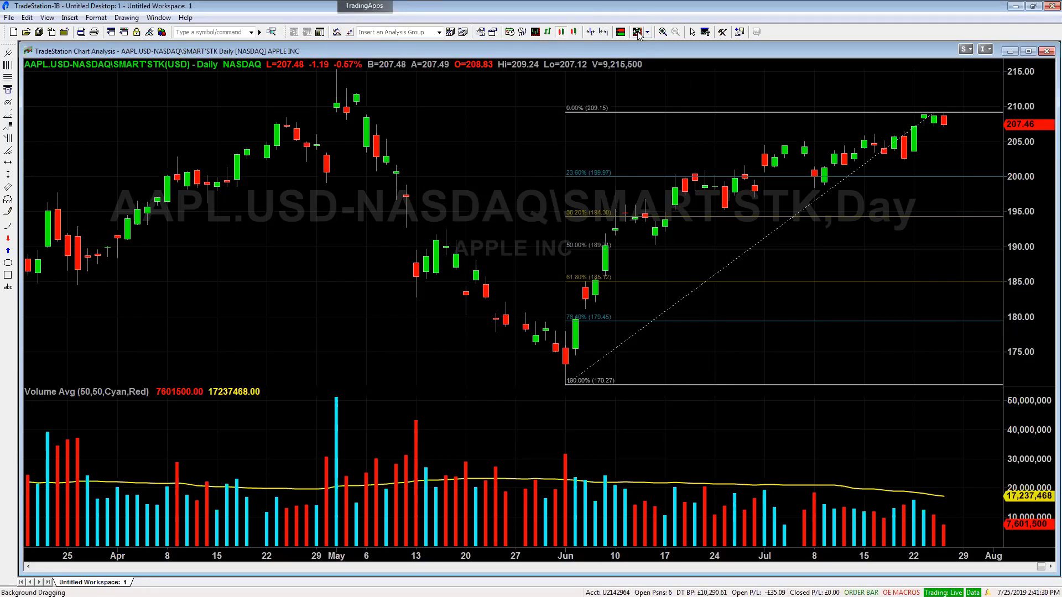
- Refit the price scale to about 172–215 and delete the Fibonacci retracement
left_click_drag(1024, 175, 1010, 288)
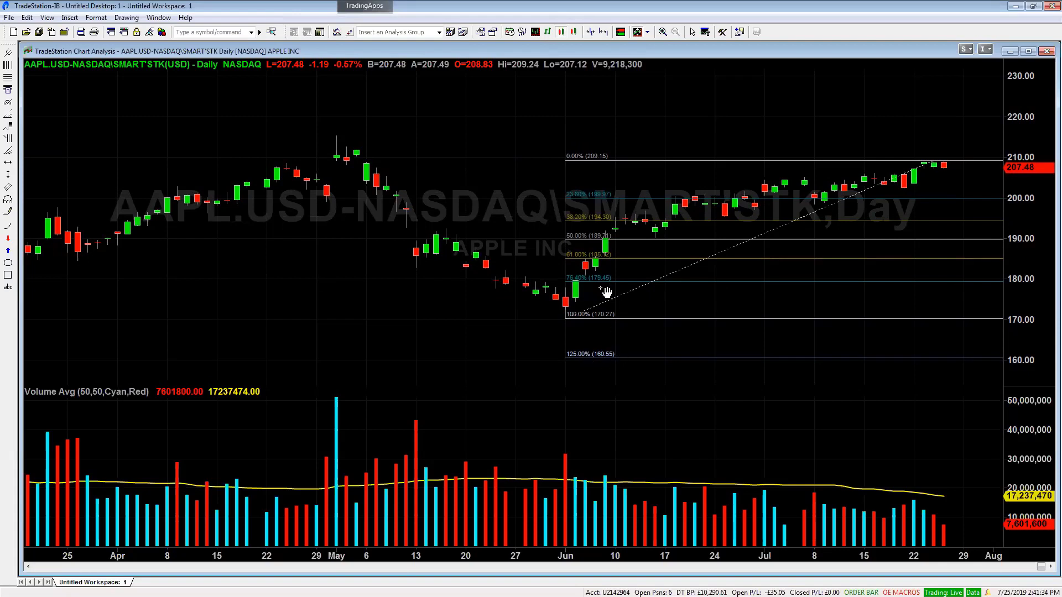
left_click(637, 32)
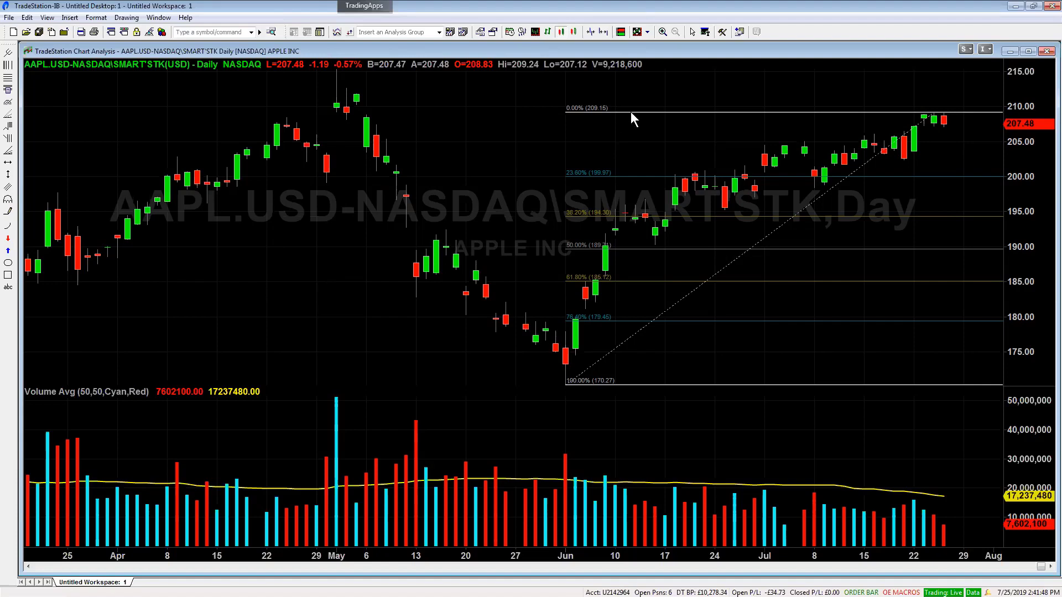
key("Delete")
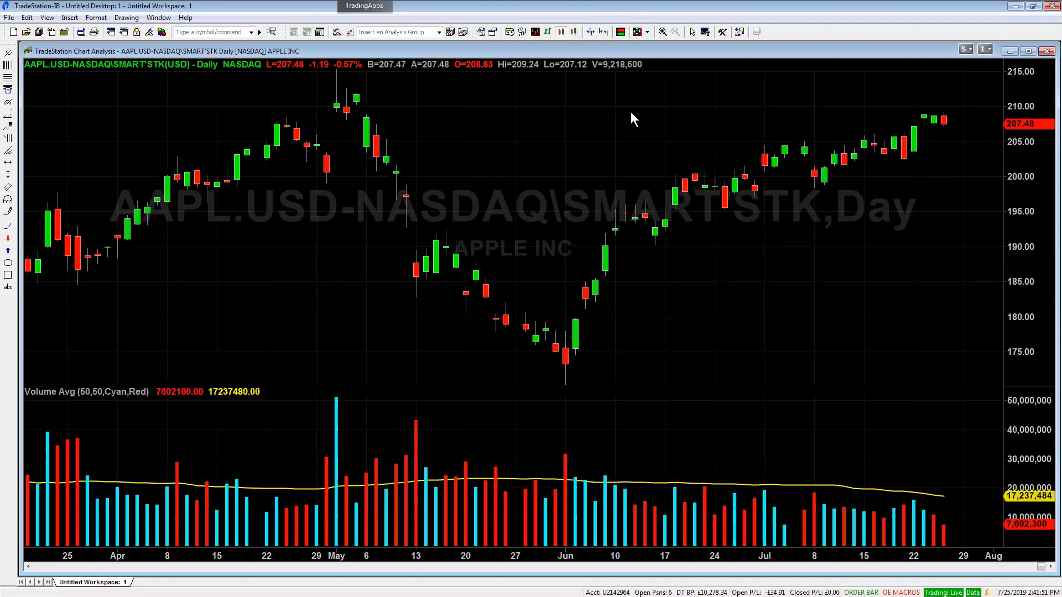
- Run the Fibonacci Price Retracement Calculator on 215.31, 170.27 and 209.24, then close the results
left_click(124, 18)
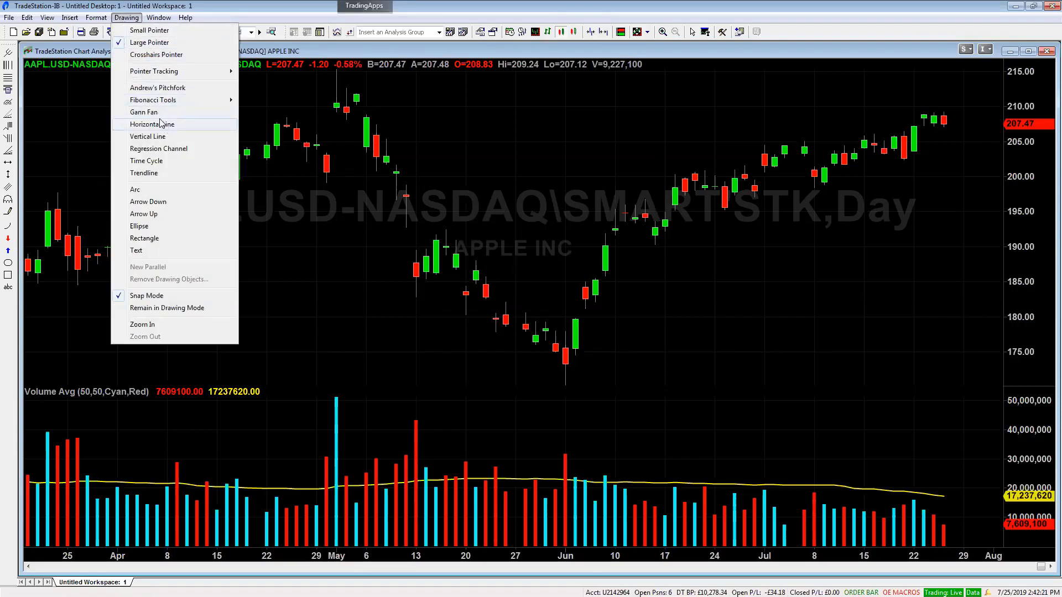
mouse_move(166, 101)
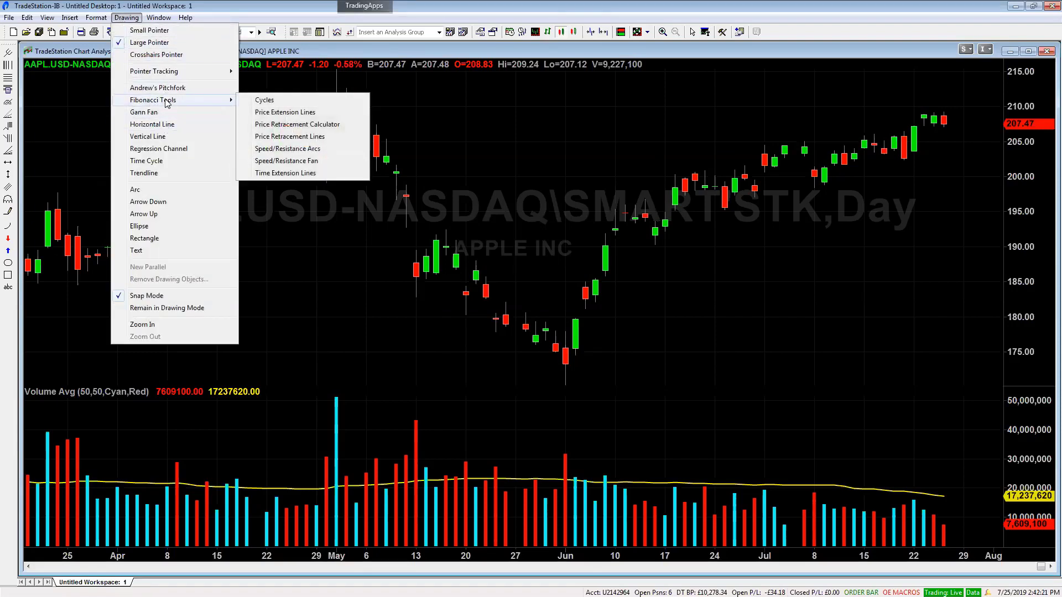
left_click(294, 127)
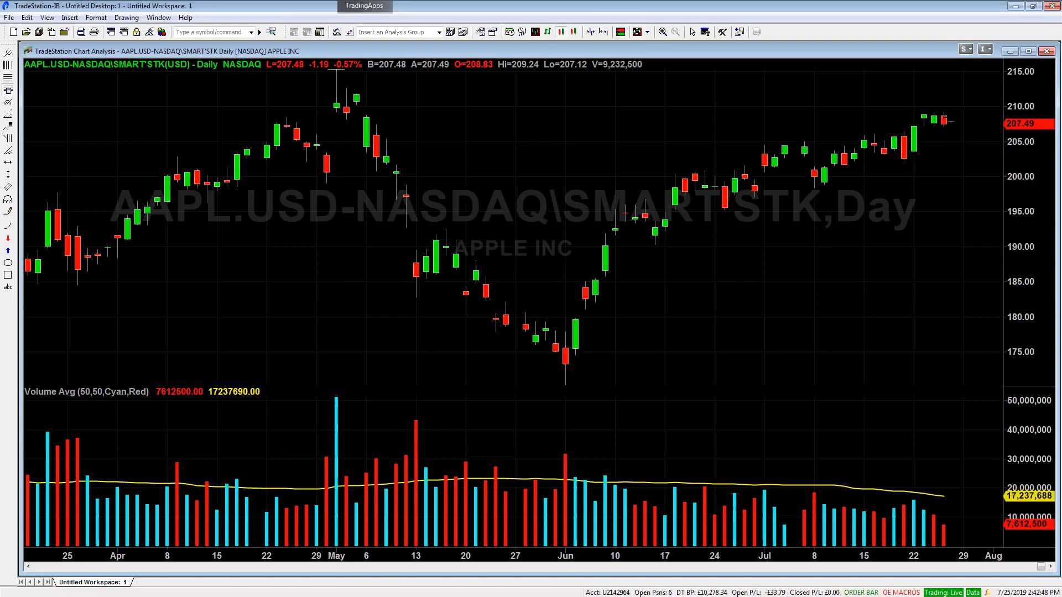
left_click(943, 112)
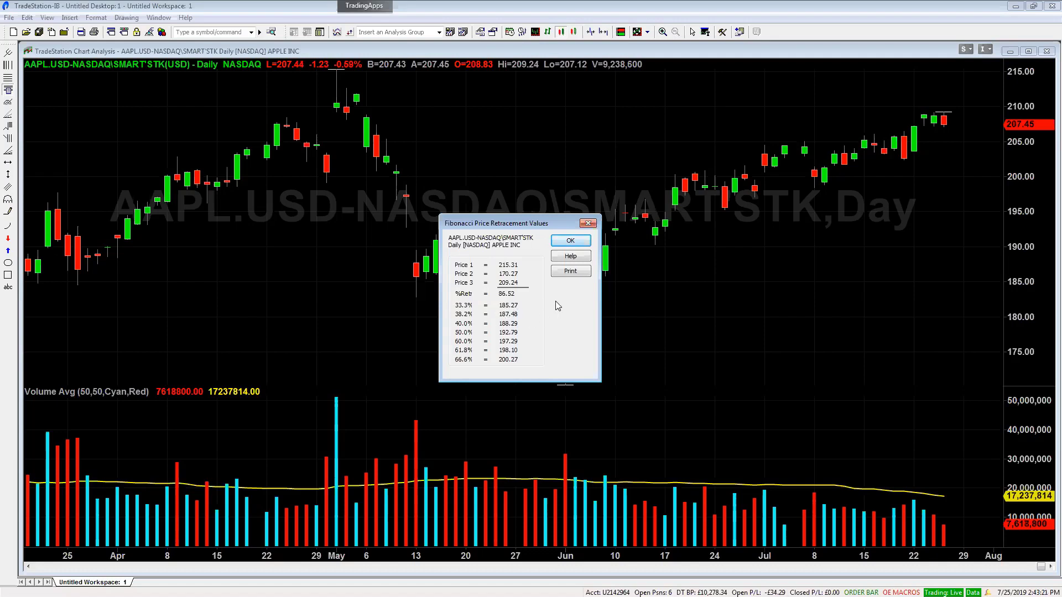
left_click(560, 241)
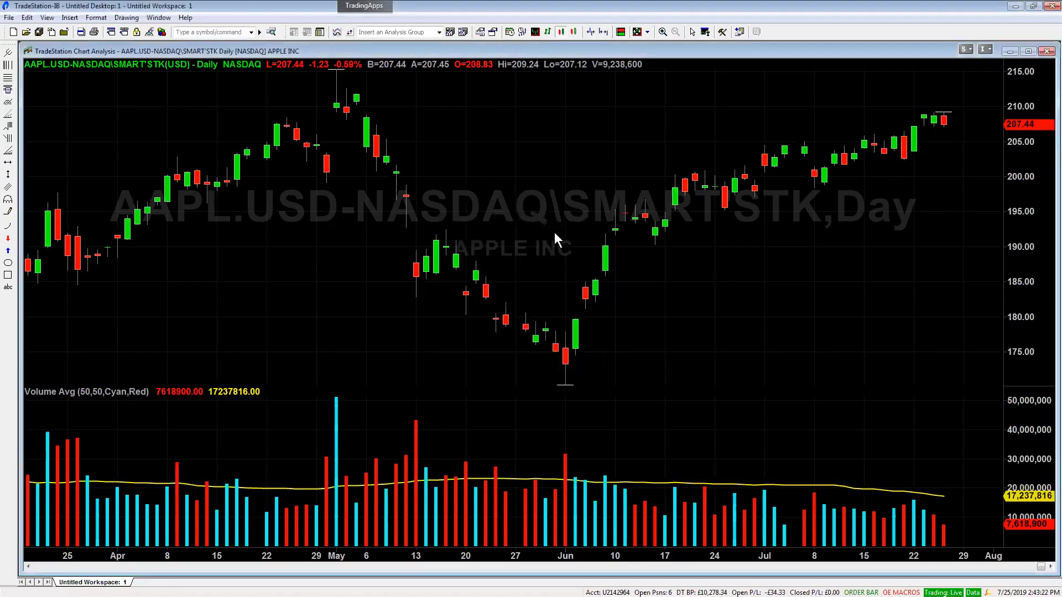
left_click(97, 17)
mouse_move(127, 17)
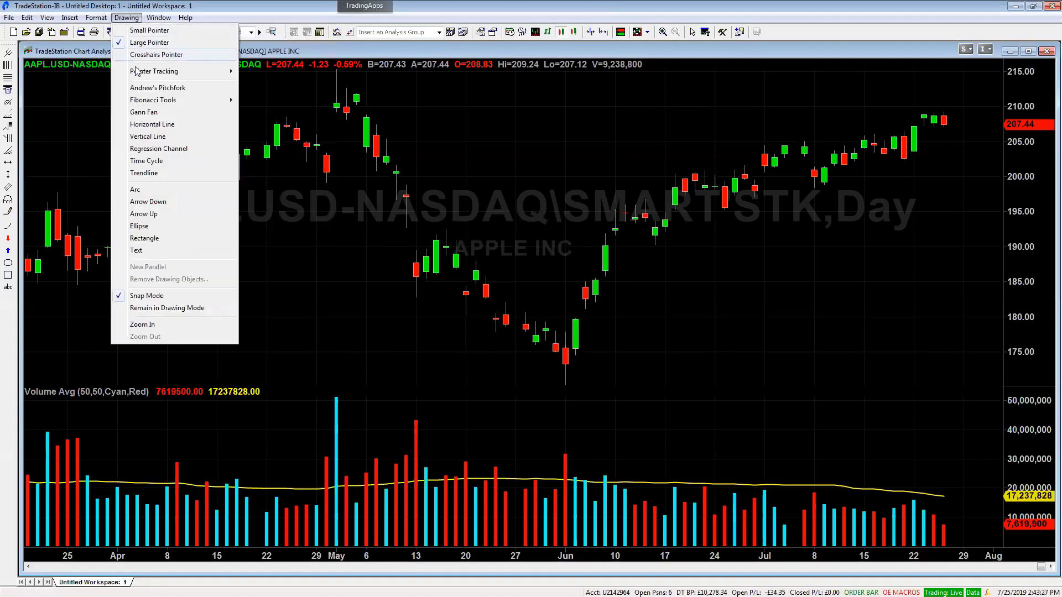
mouse_move(143, 101)
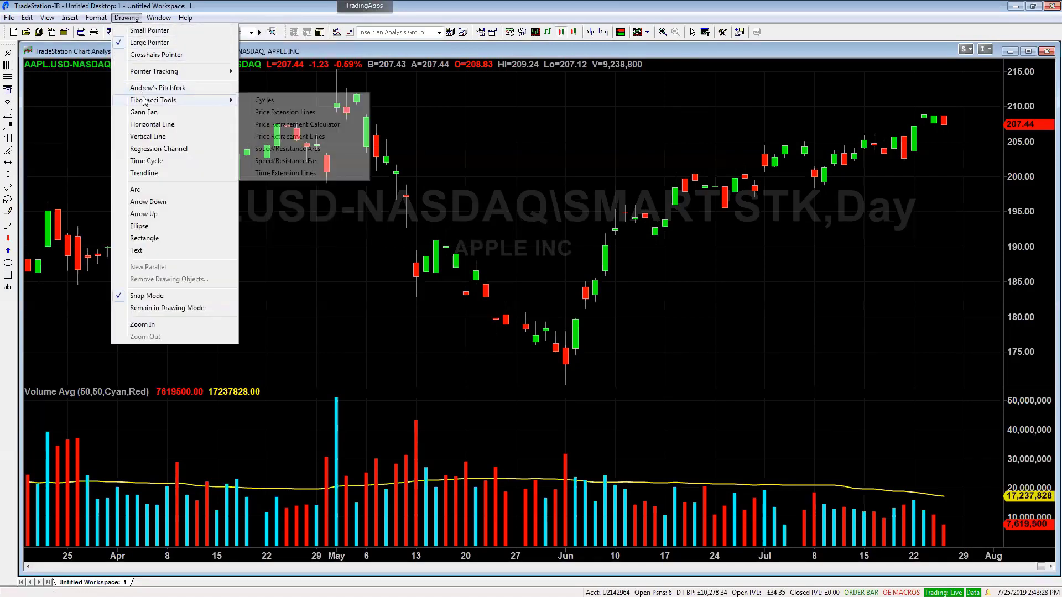
left_click(297, 113)
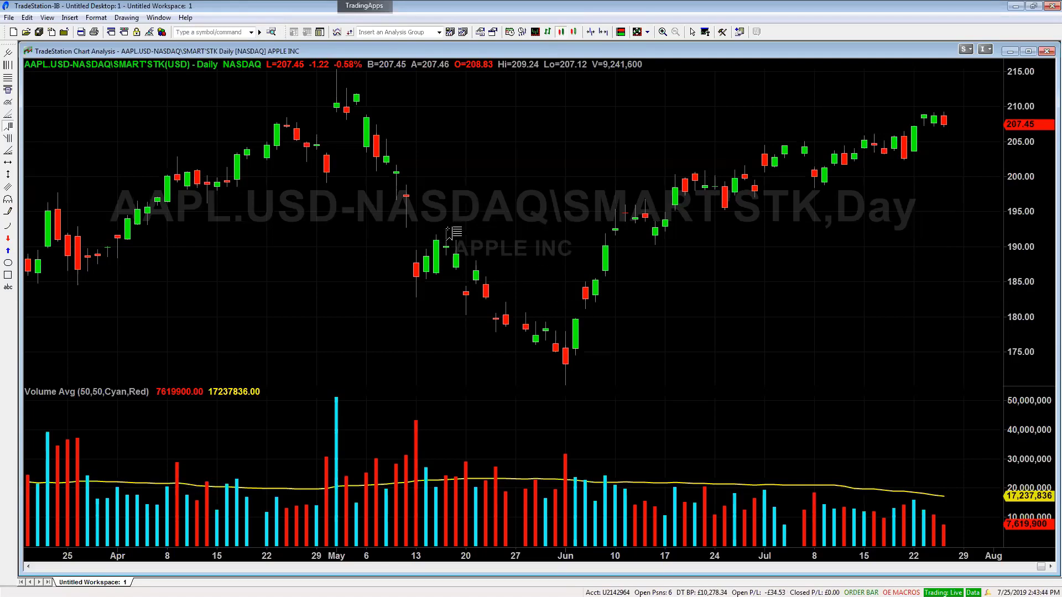
left_click_drag(446, 231, 565, 385)
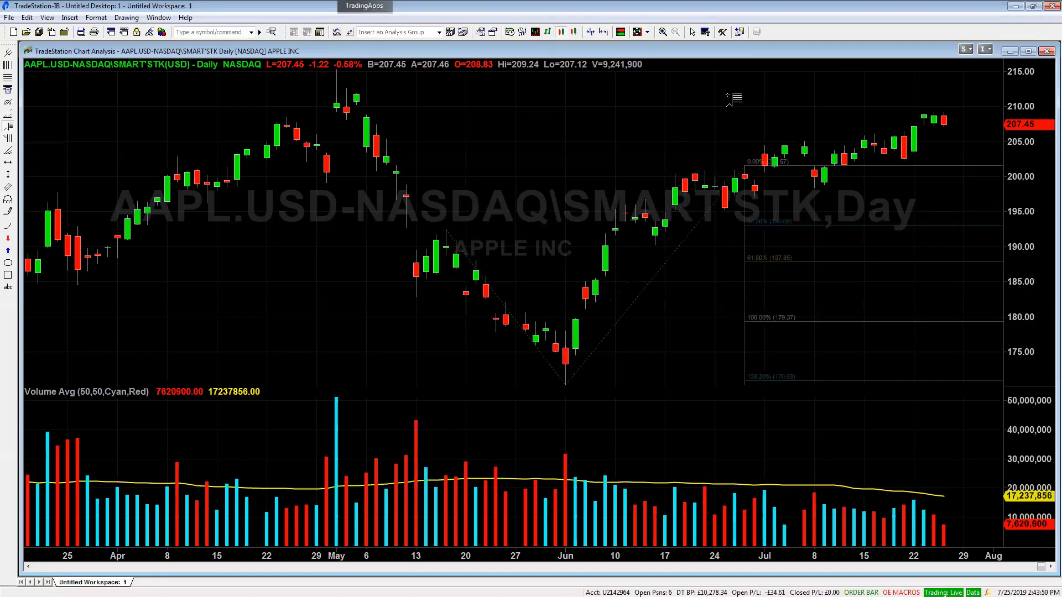
left_click(848, 81)
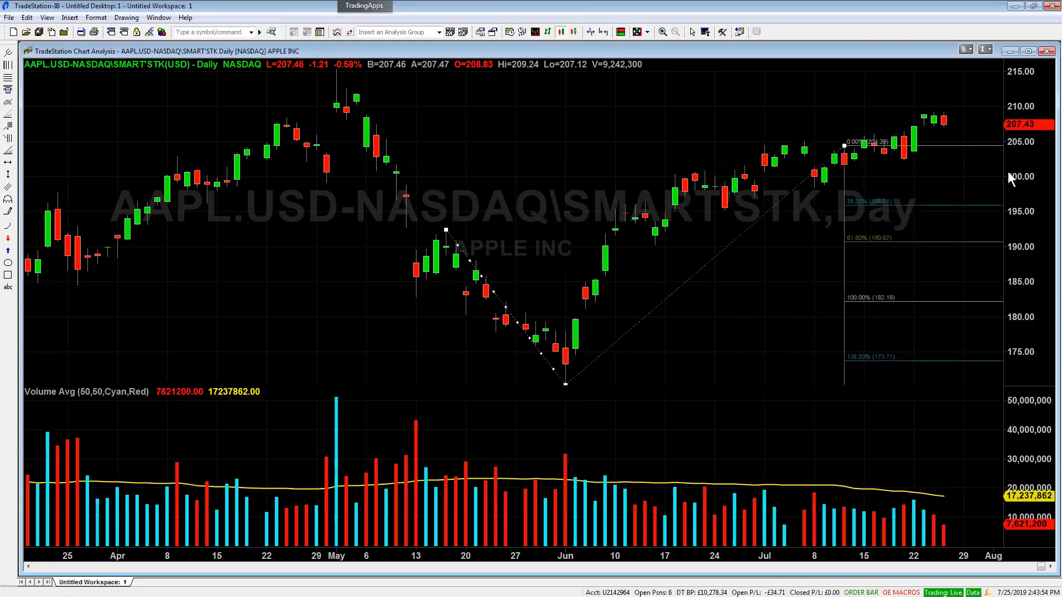
left_click_drag(952, 126, 951, 128)
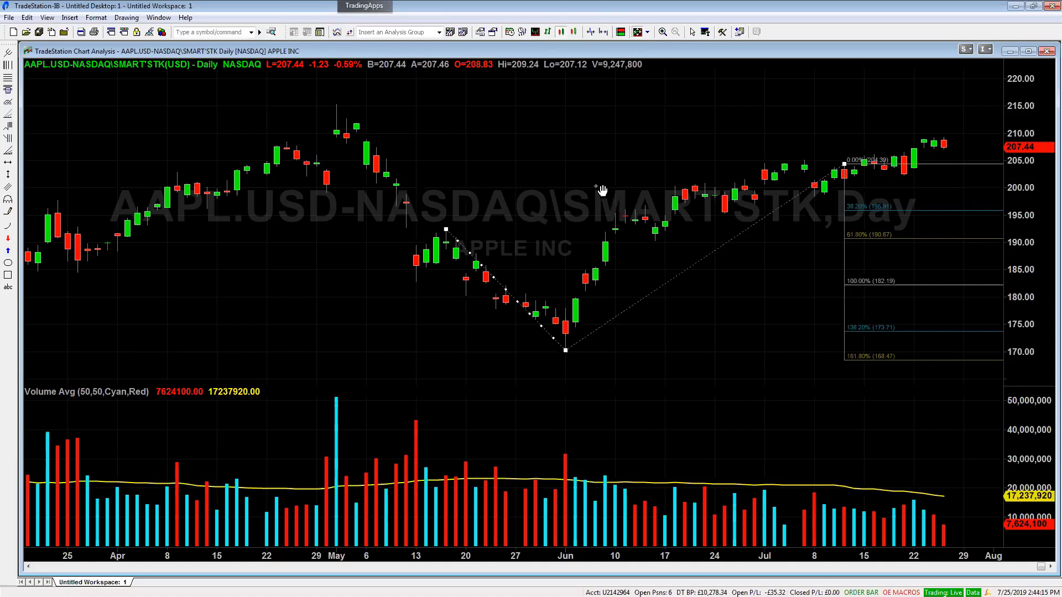
key("Delete")
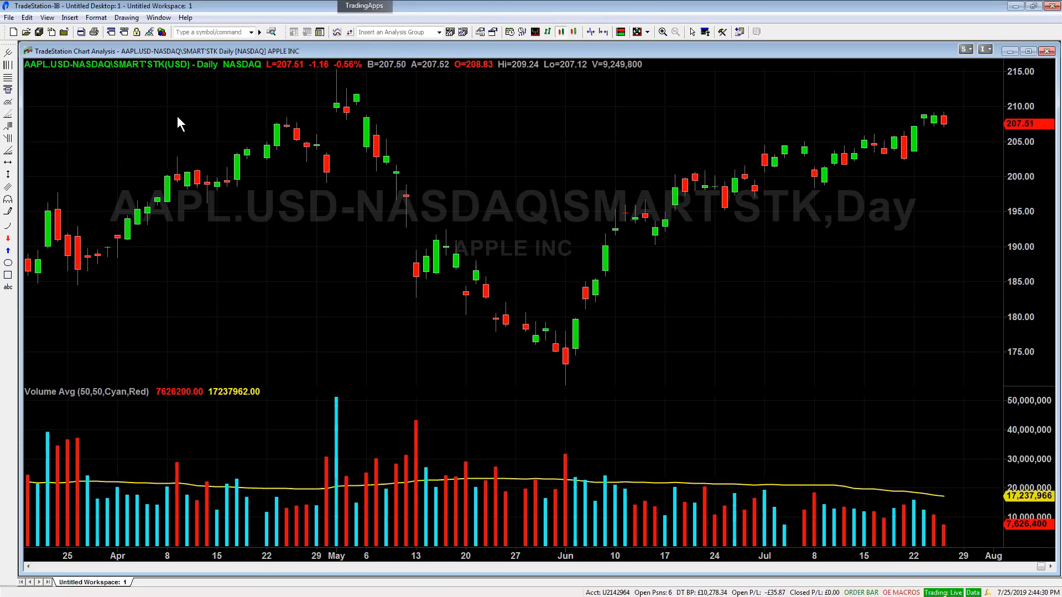
- Anchor a Gann Fan at the early-June low
left_click(127, 17)
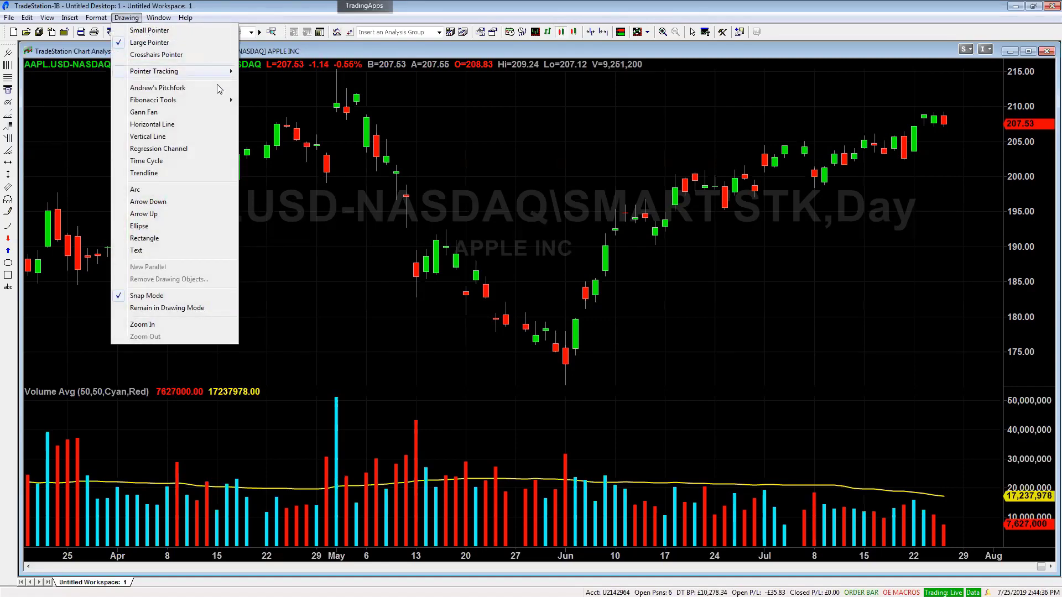
left_click(153, 115)
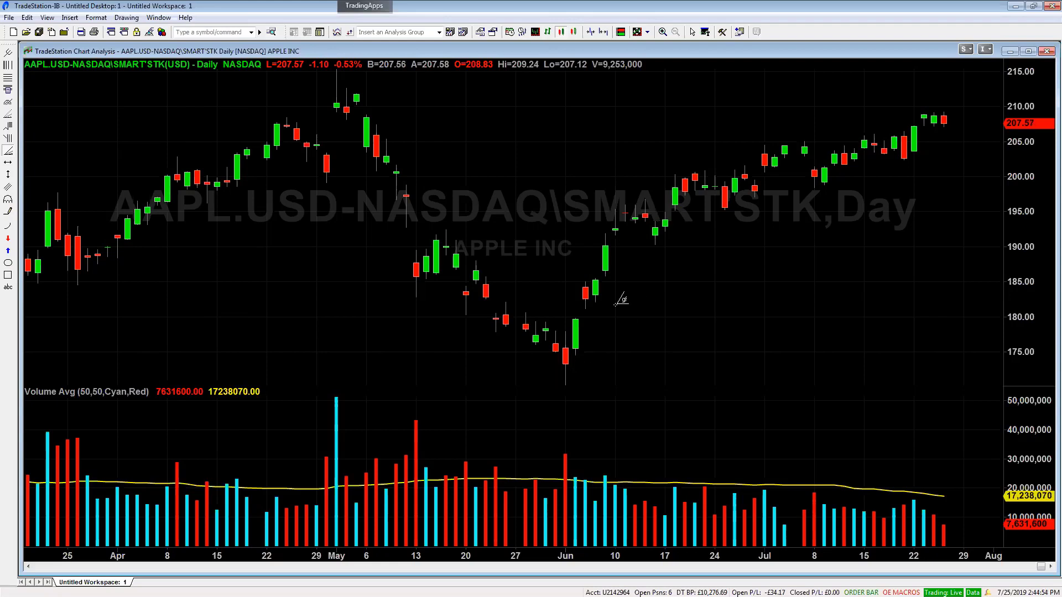
left_click(555, 331)
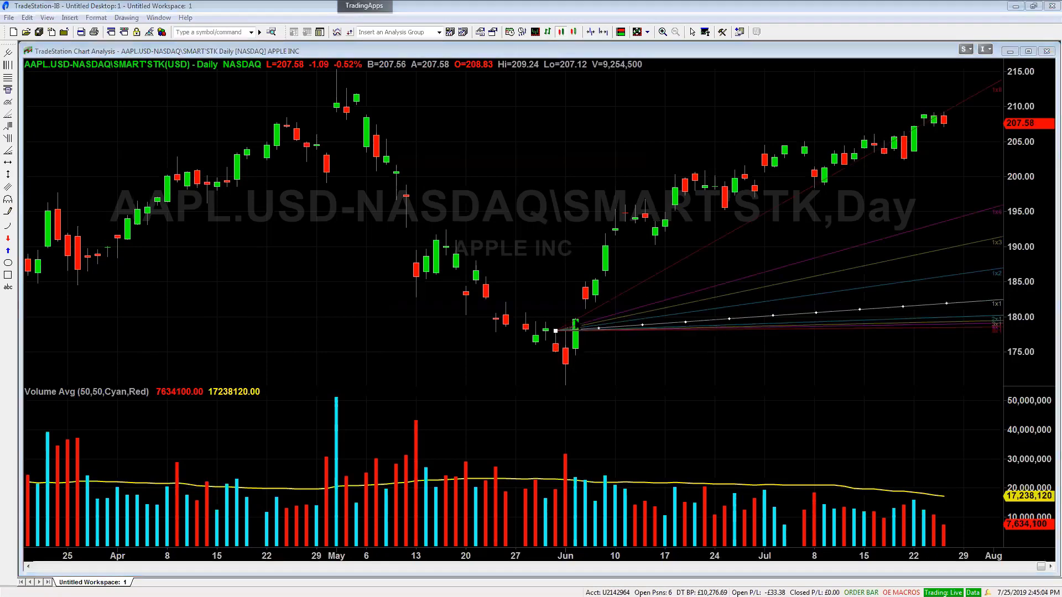
- Set the Gann Fan to 0.25 points per bar
double_click(575, 324)
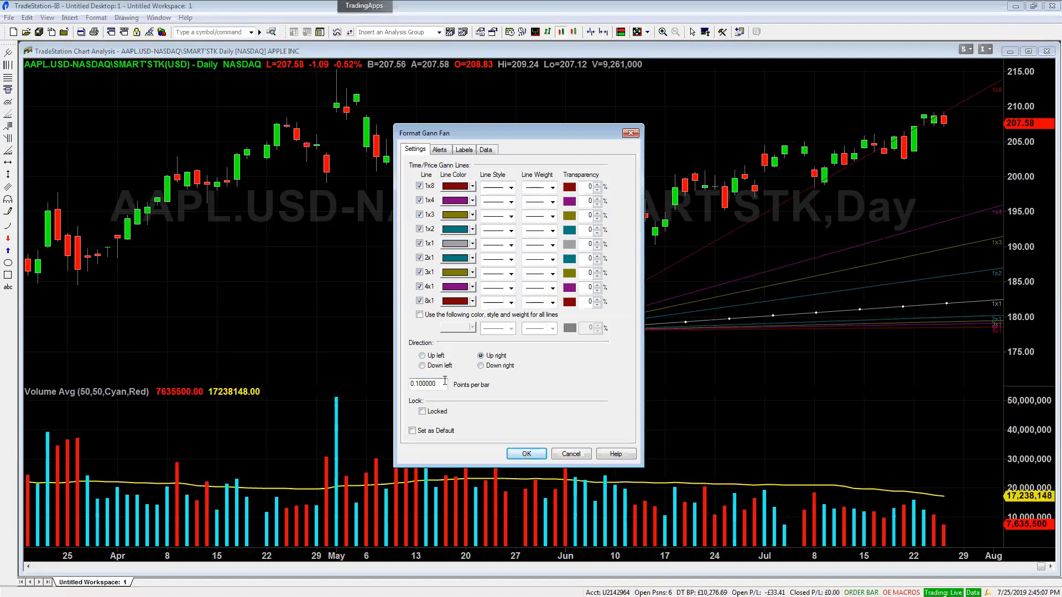
double_click(419, 383)
type("0.25")
left_click(527, 454)
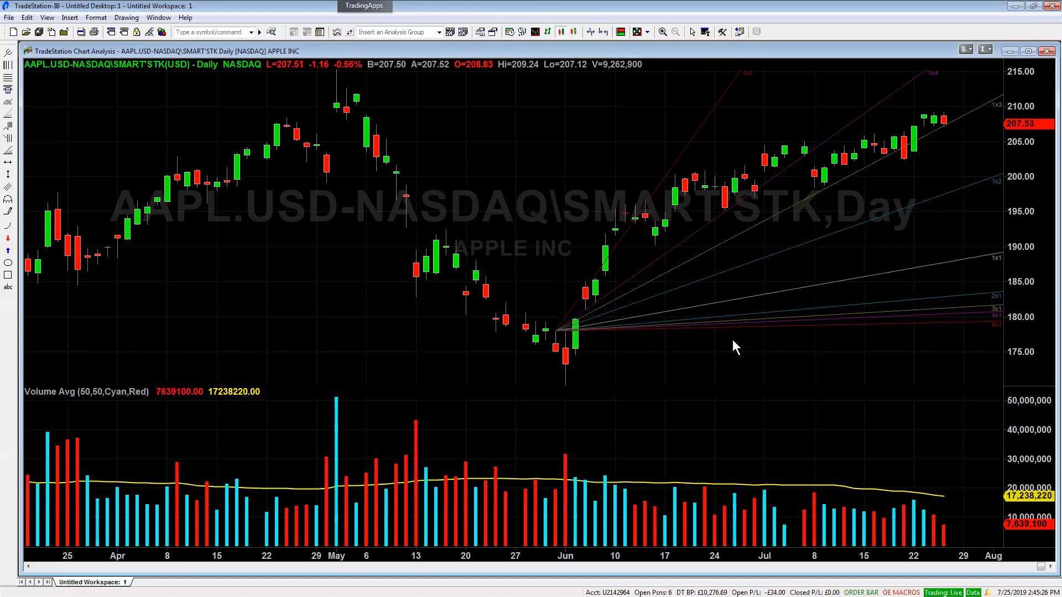
left_click(186, 17)
mouse_move(211, 30)
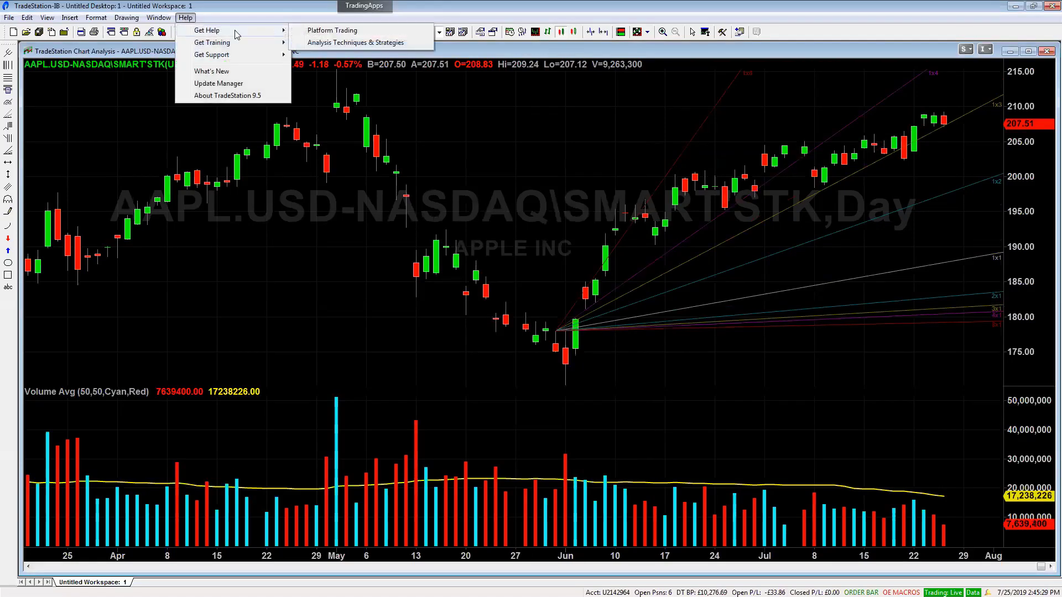
left_click(351, 33)
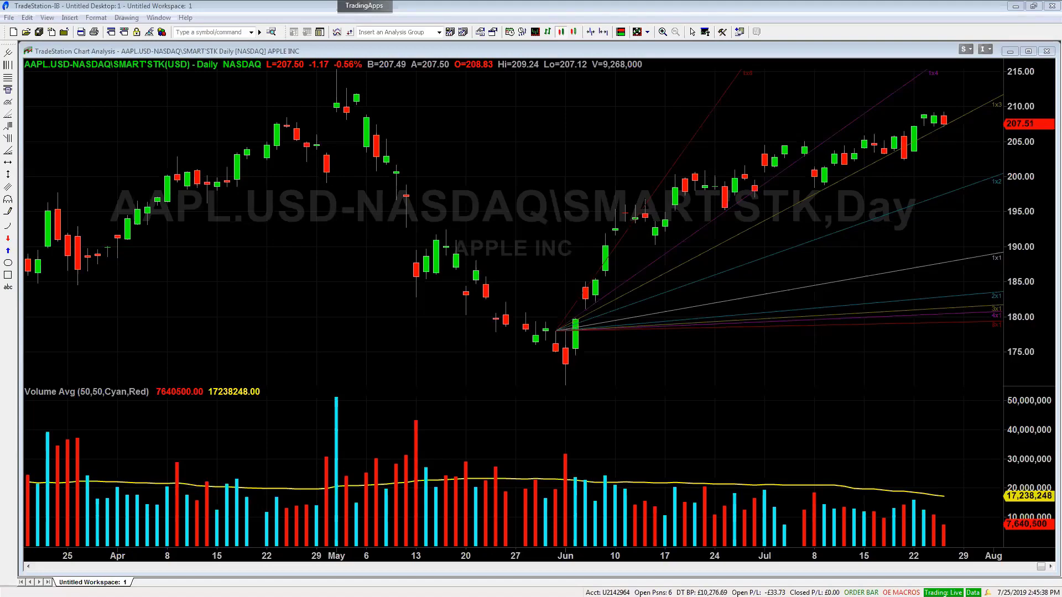
key("F1")
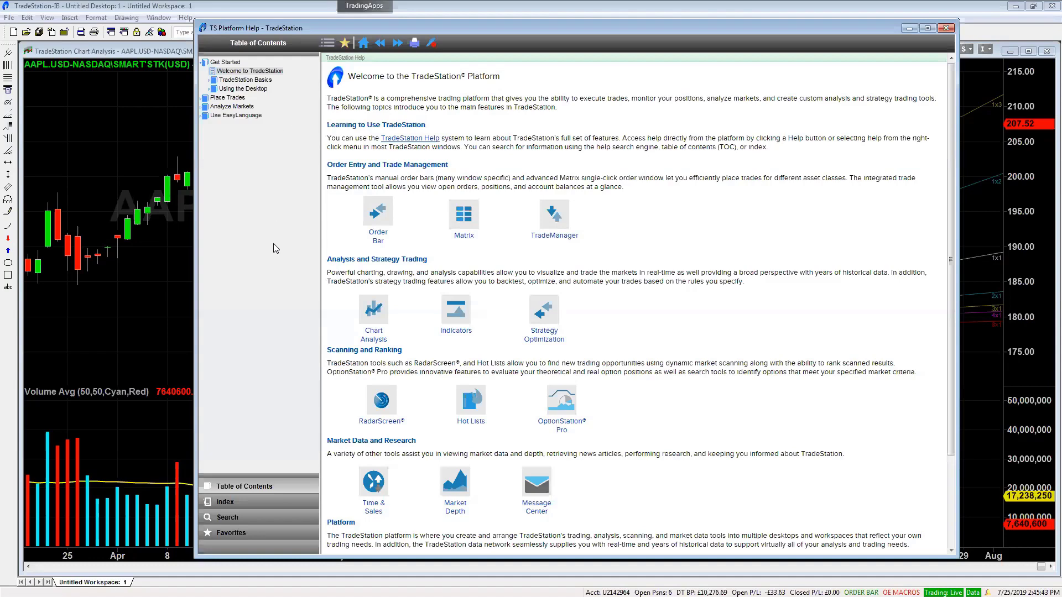
left_click(246, 503)
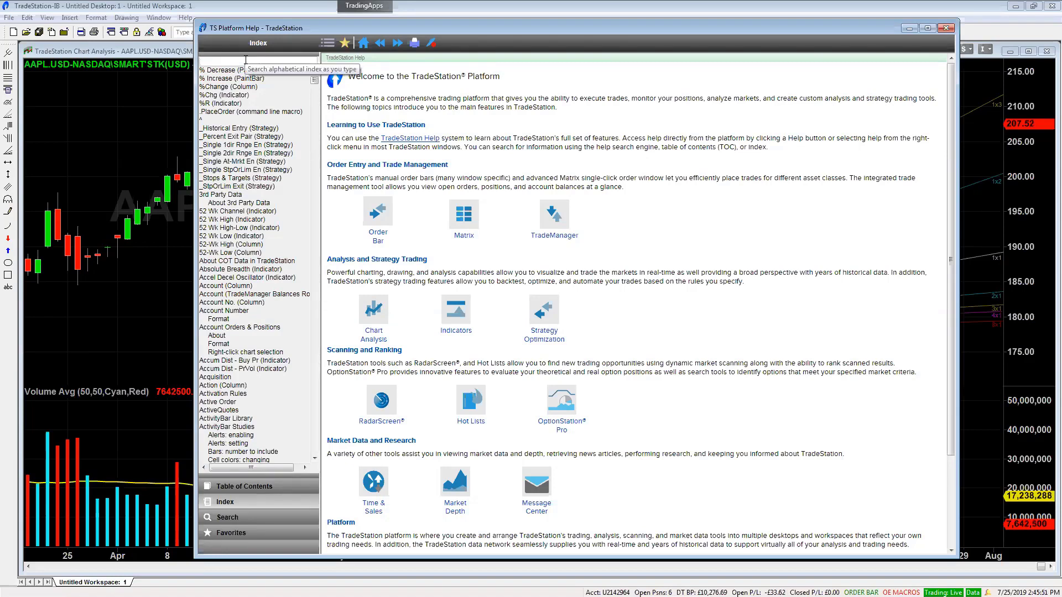
type("gann")
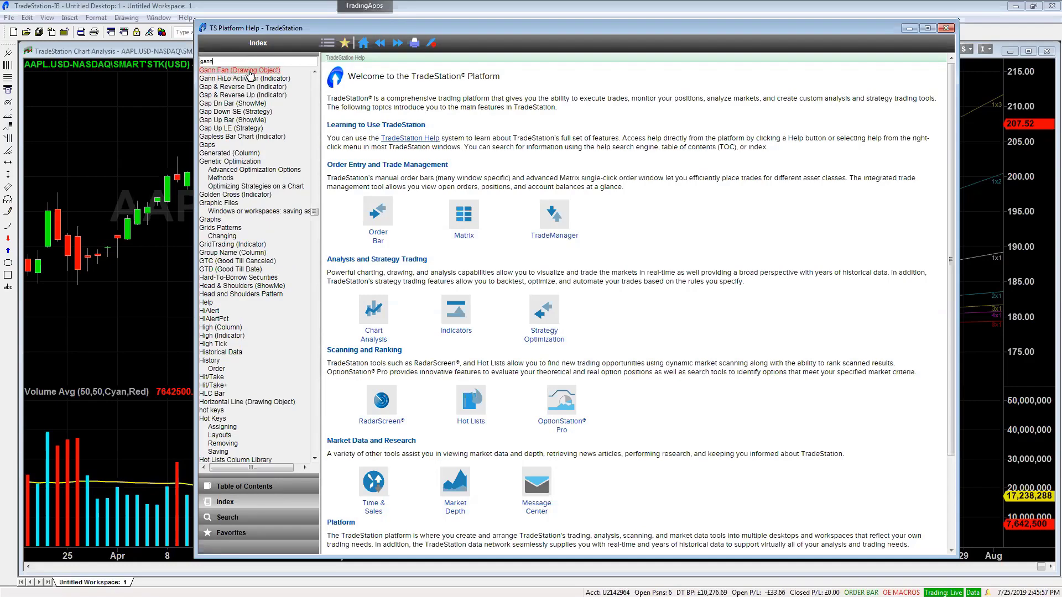
left_click(250, 71)
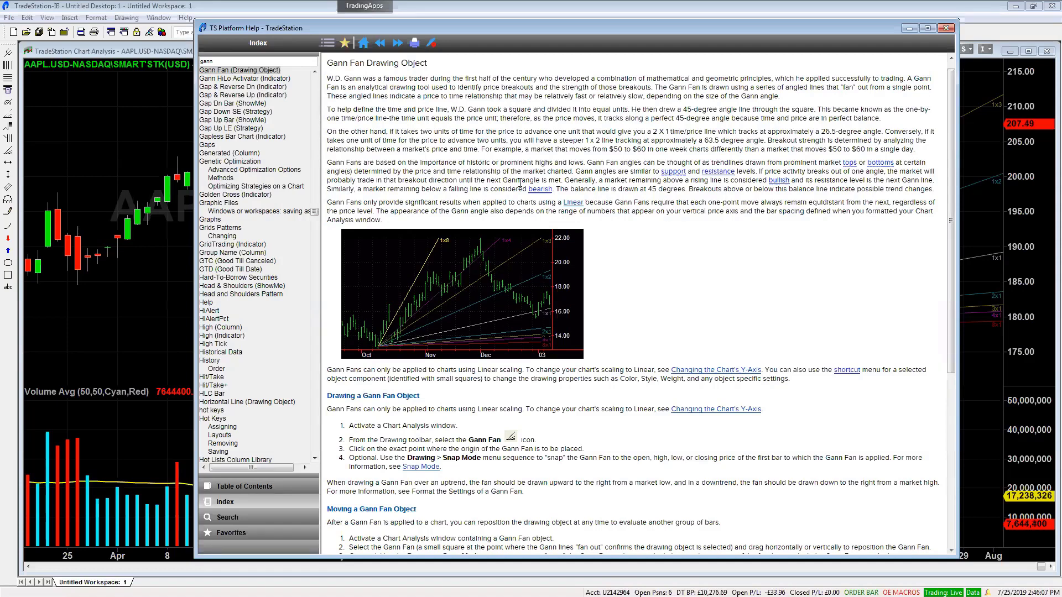
scroll(606, 226, "down", 5)
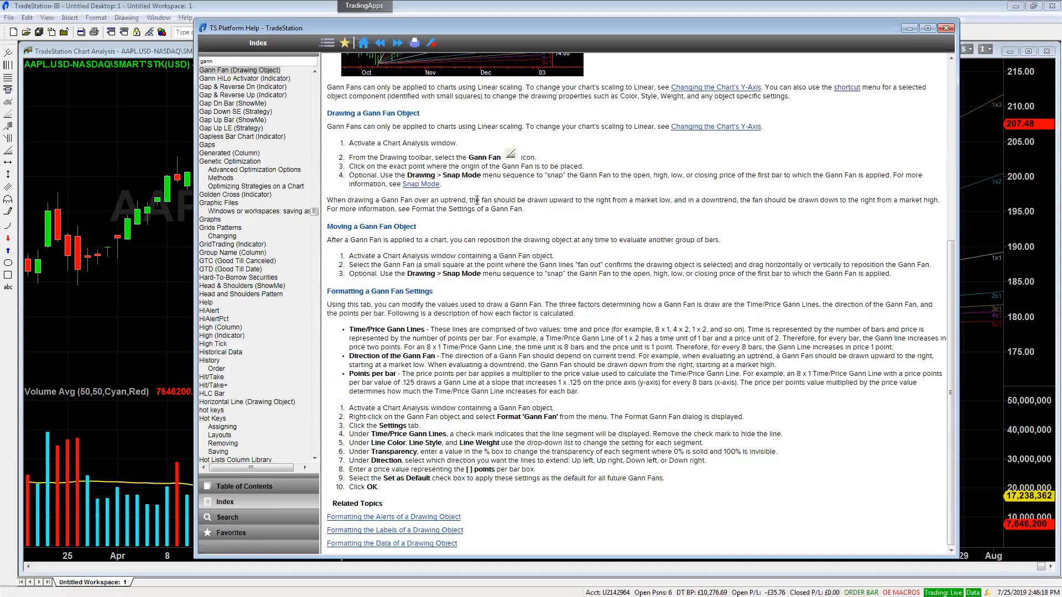
scroll(863, 213, "up", 5)
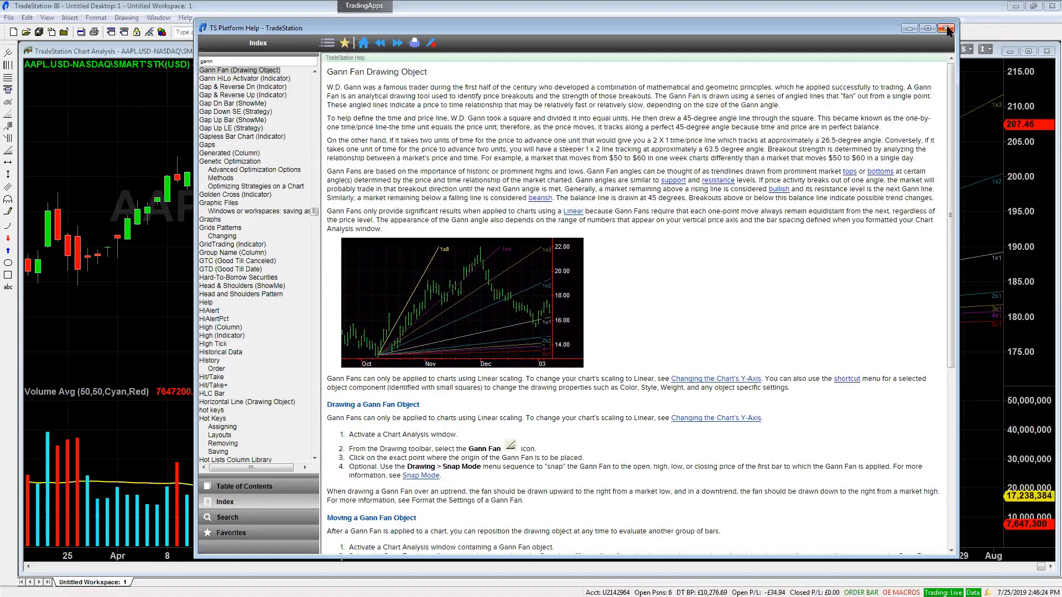
left_click(947, 28)
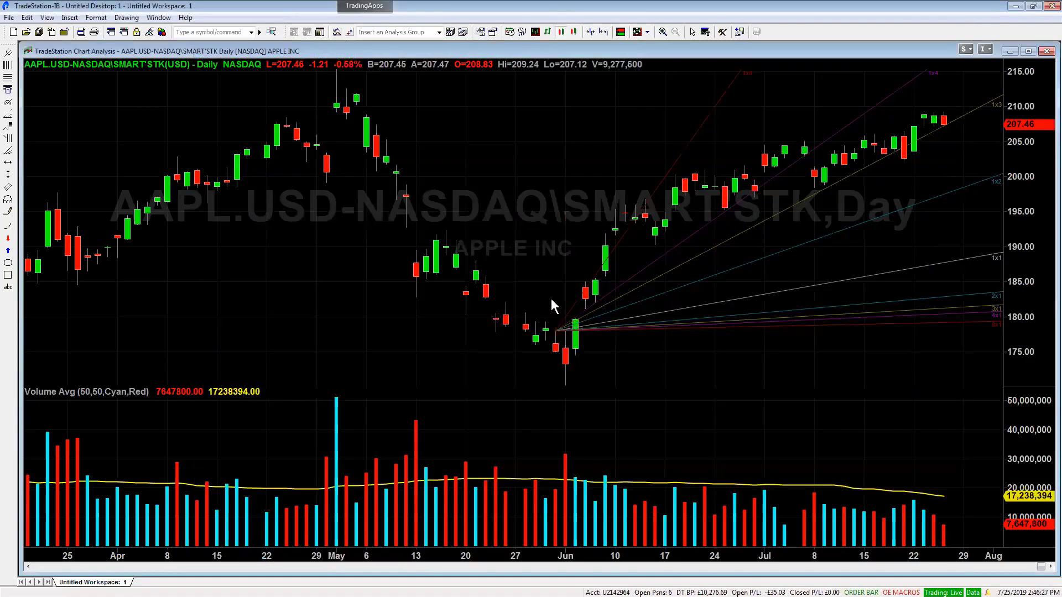